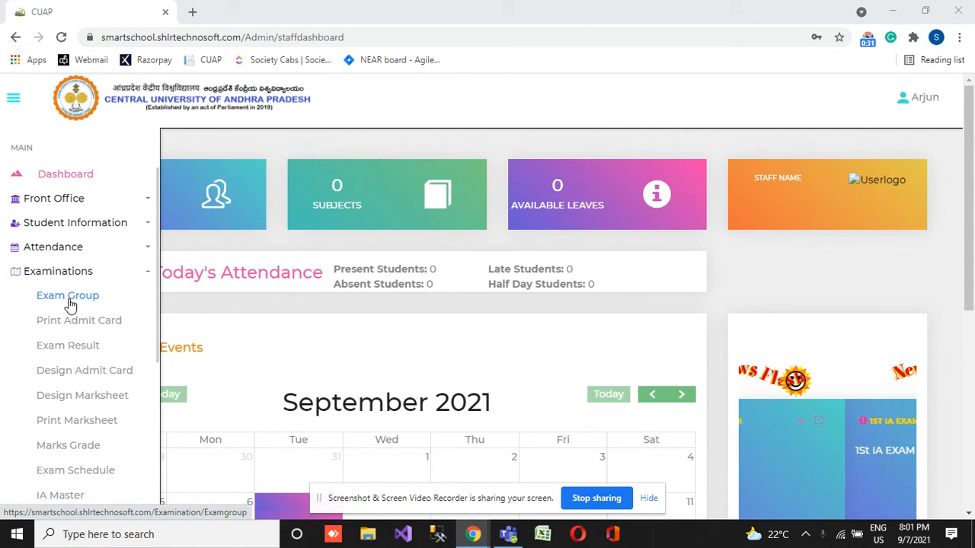
Try to open the Exam Group page, and return to the SmartSchool sign-in page at smartschool.shlrtechnosoft.com
left_click(69, 304)
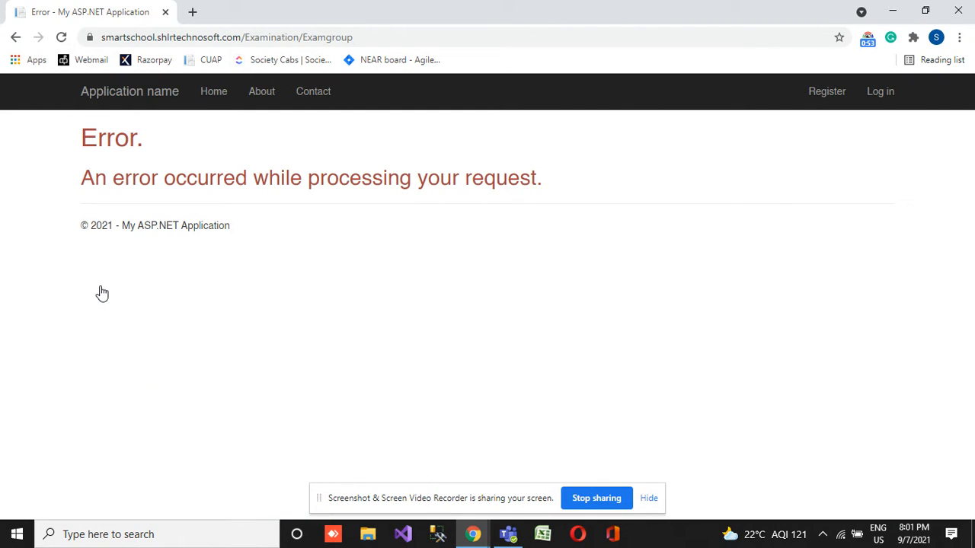
left_click_drag(244, 36, 406, 33)
key("BackSpace")
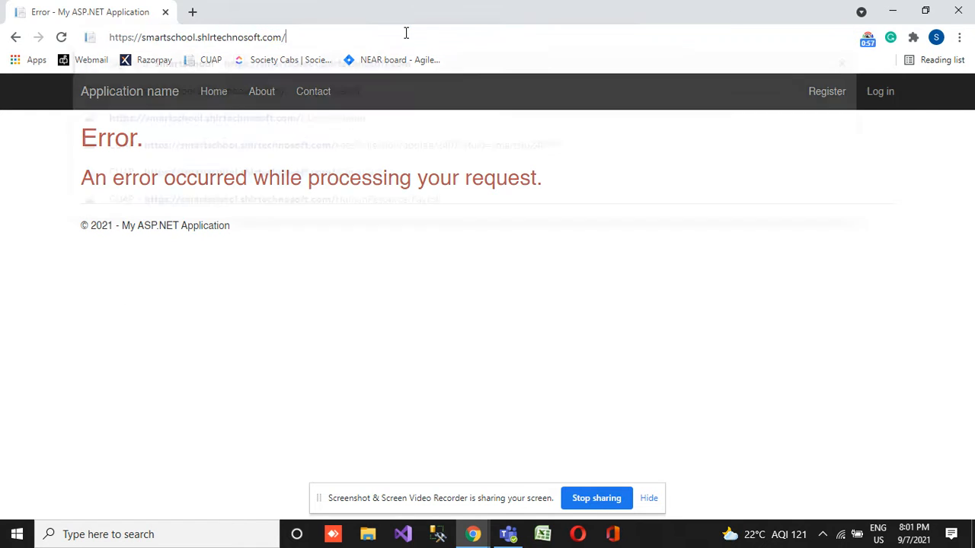
key("Return")
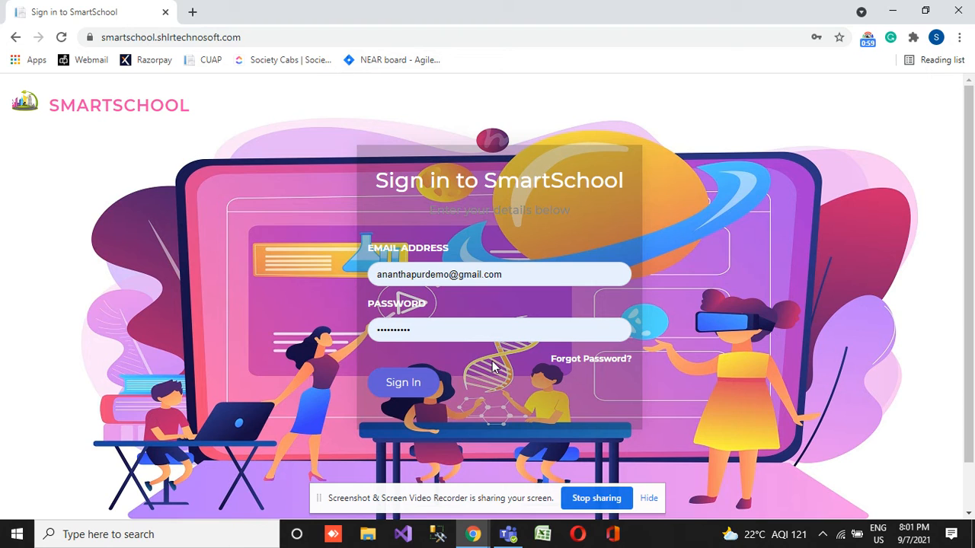
Sign in to SmartSchool using the staff member's saved e-mail and account password
left_click(461, 283)
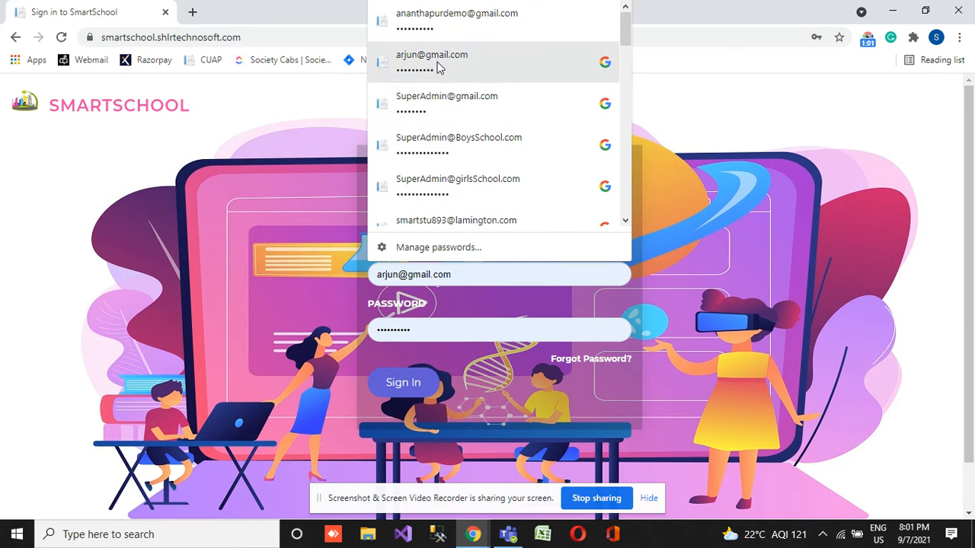
left_click(440, 67)
left_click(416, 385)
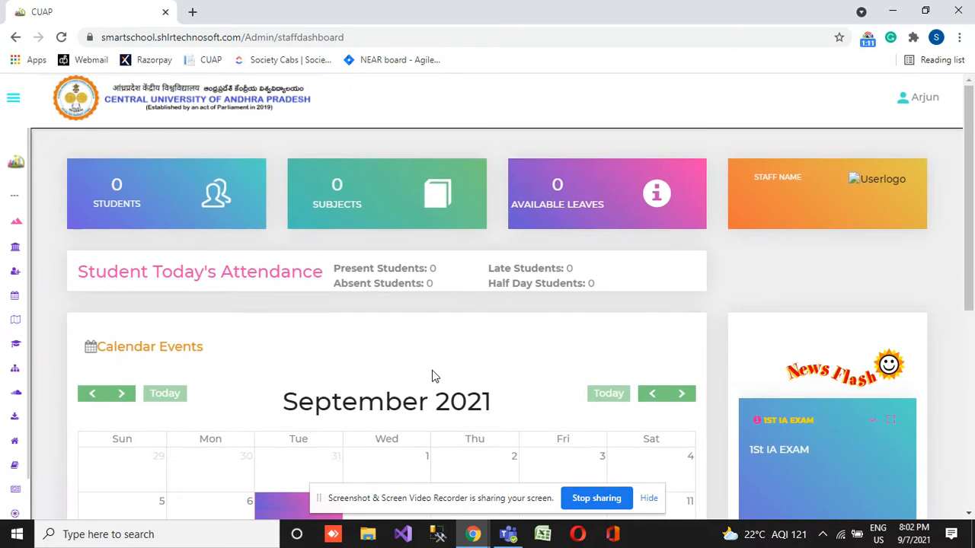
Open the Exam Group page under Examinations and look through the second page of the exam group list
scroll(433, 374, "down", 2)
mouse_move(16, 348)
left_click(58, 351)
left_click(57, 373)
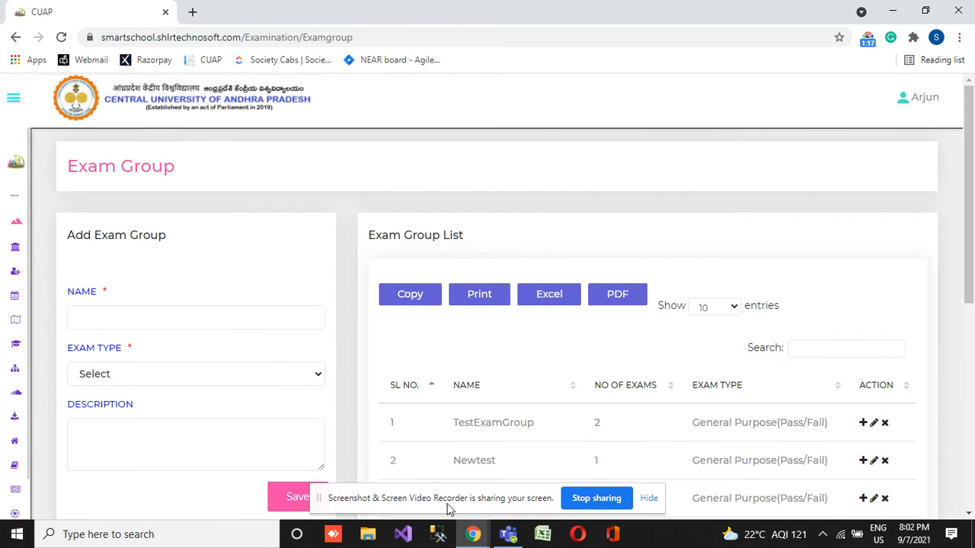
left_click_drag(446, 504, 553, 34)
scroll(383, 381, "down", 5)
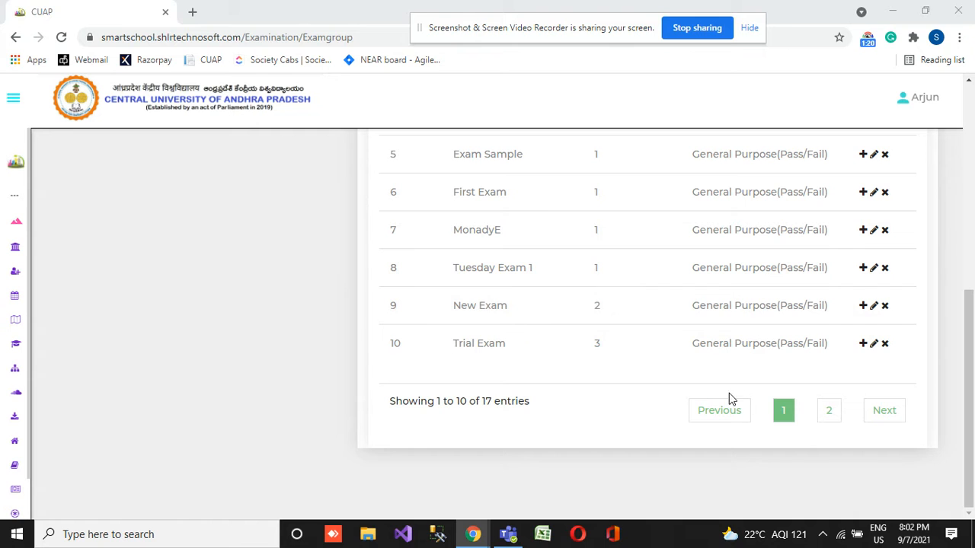
left_click(829, 411)
scroll(533, 283, "up", 4)
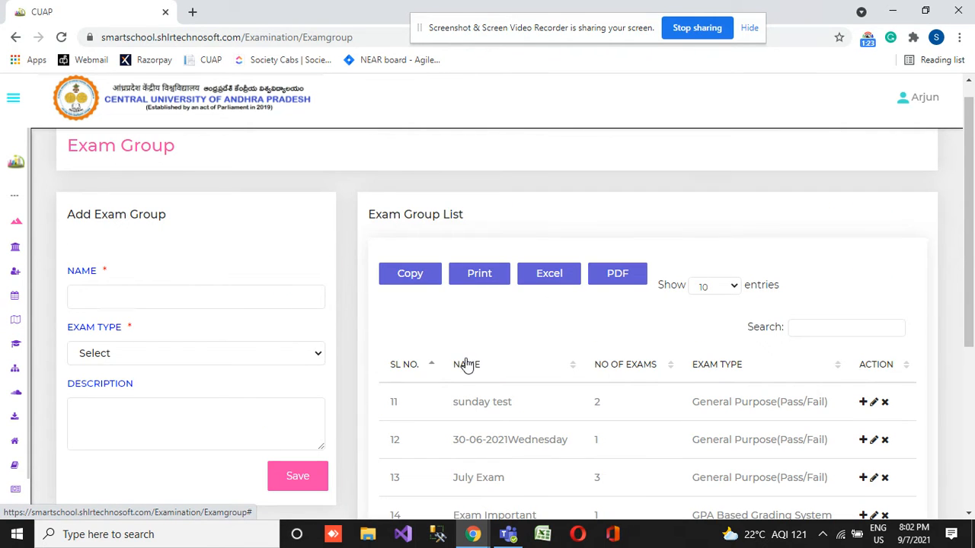
scroll(463, 365, "down", 4)
scroll(491, 345, "up", 4)
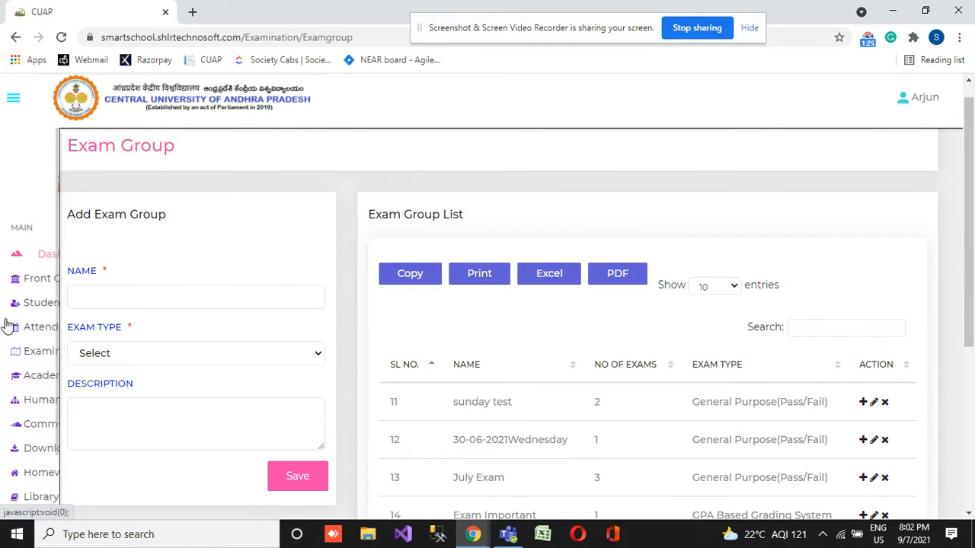
Add an exam group named Teacher's Exam with the exam type General Purpose(Pass/Fail) and save it
left_click(200, 294)
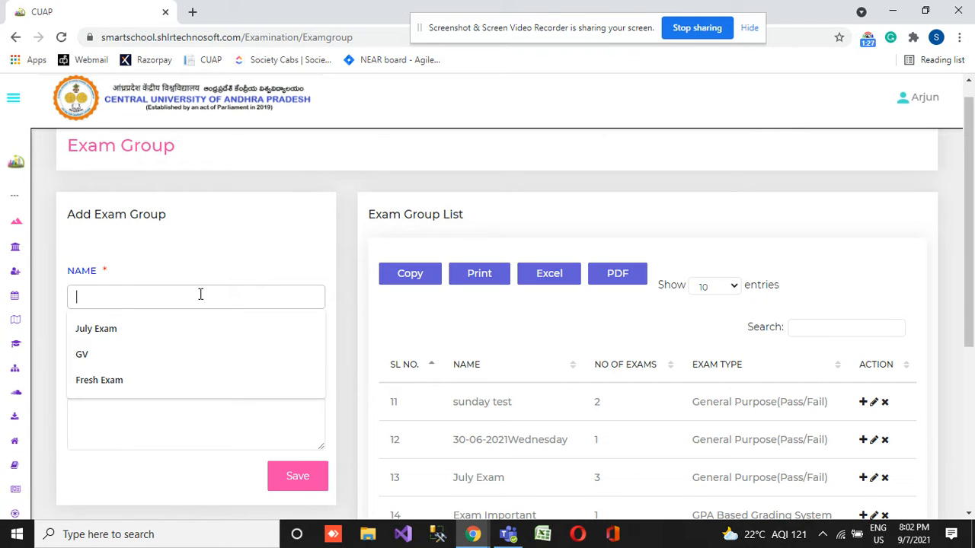
type("Teacher's Exam")
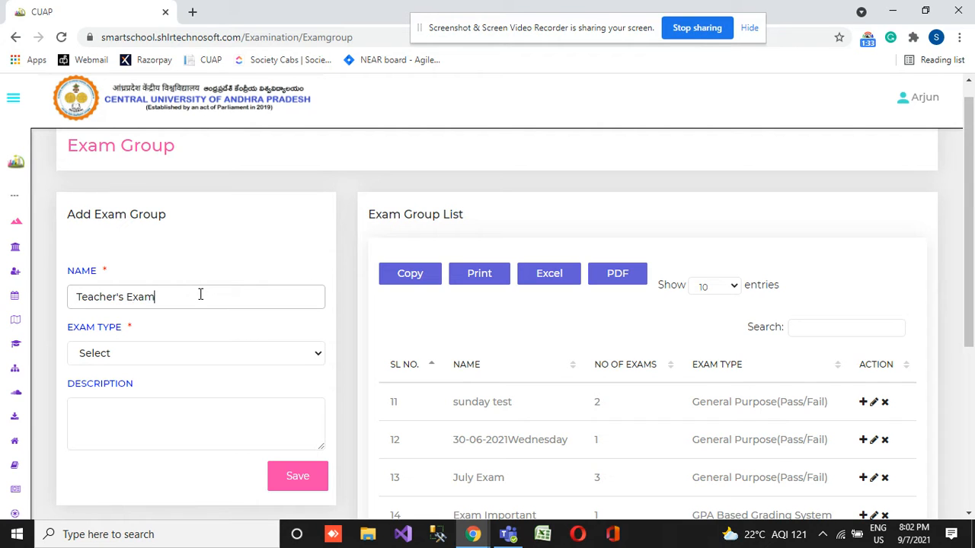
key("Tab")
key("alt+Down")
key("Down")
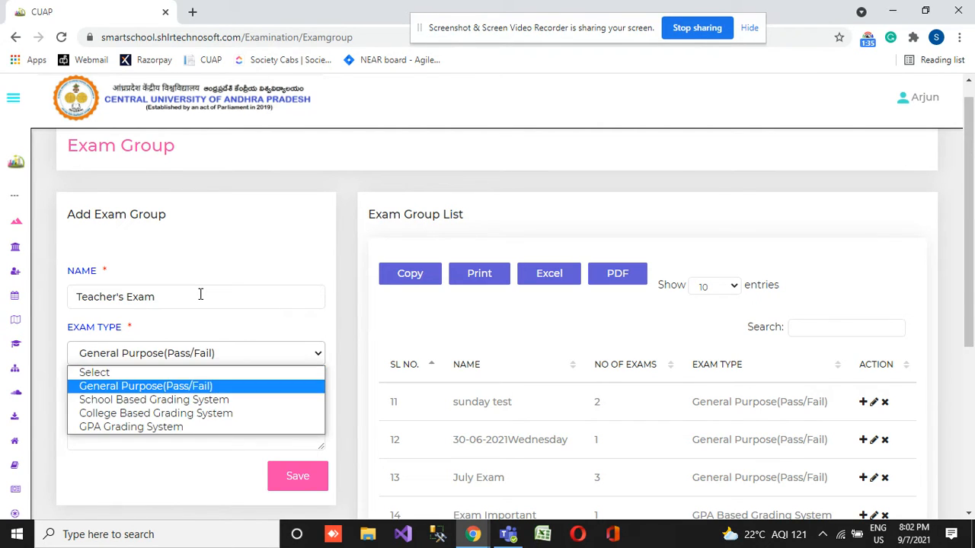
key("Return")
left_click(298, 478)
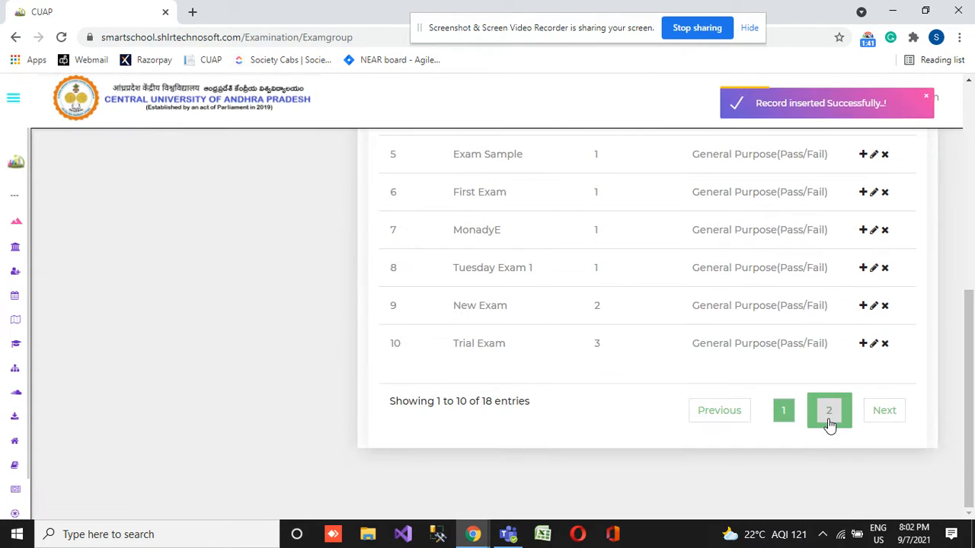
Open the Teacher's Exam group's exam list and start a new exam named 1st Exam
left_click(829, 416)
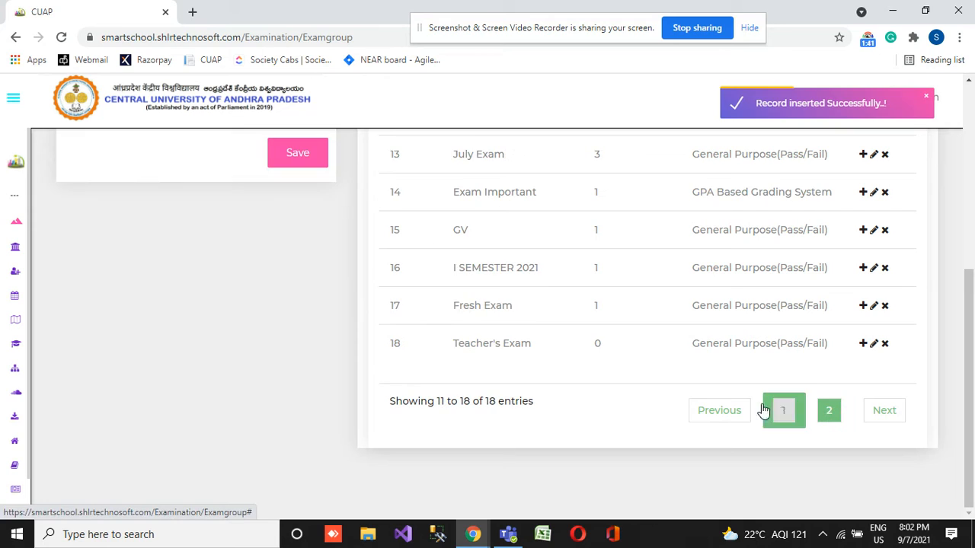
left_click(863, 345)
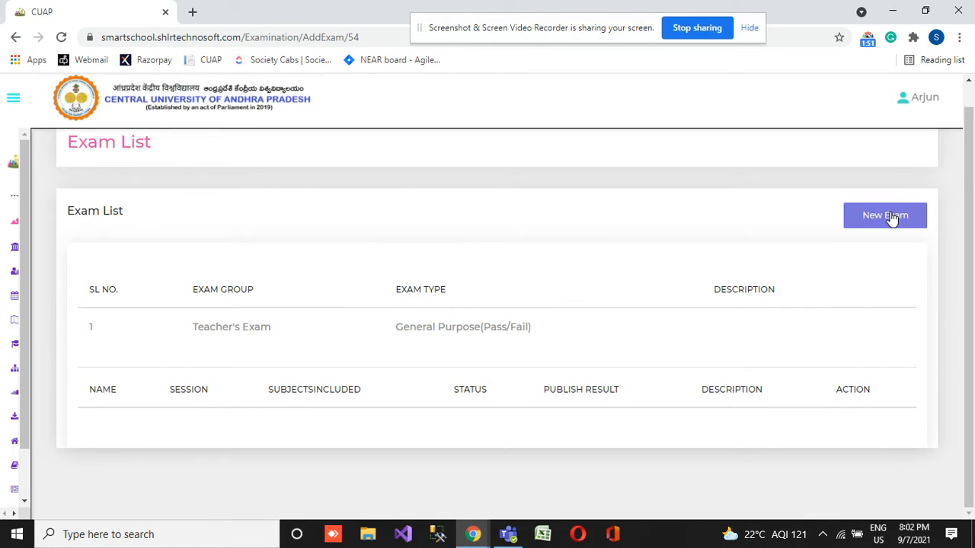
left_click(891, 217)
left_click(322, 194)
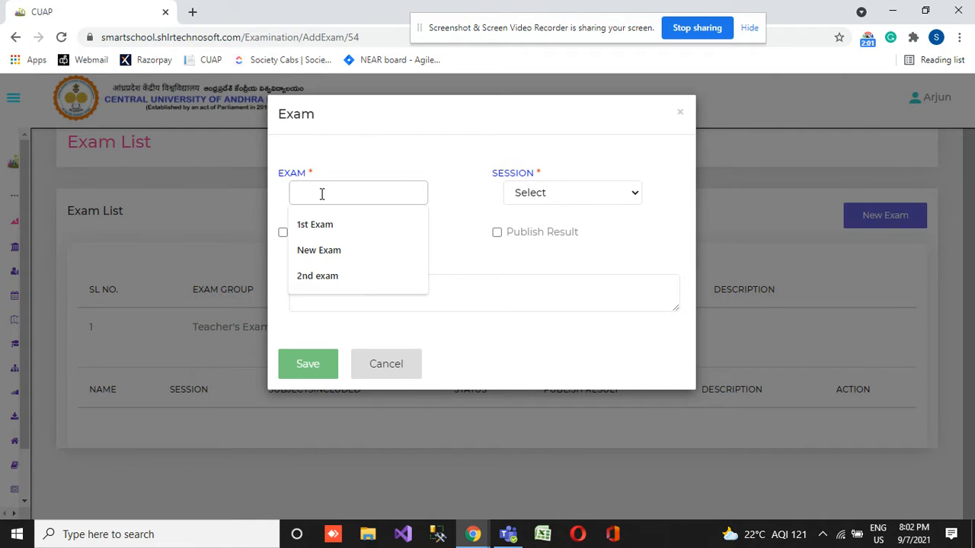
type("1st E")
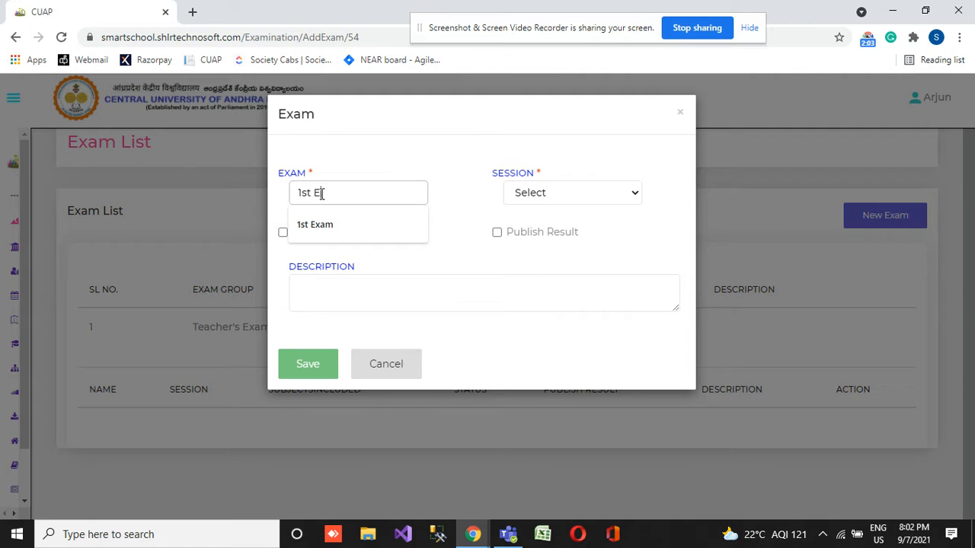
type("xam")
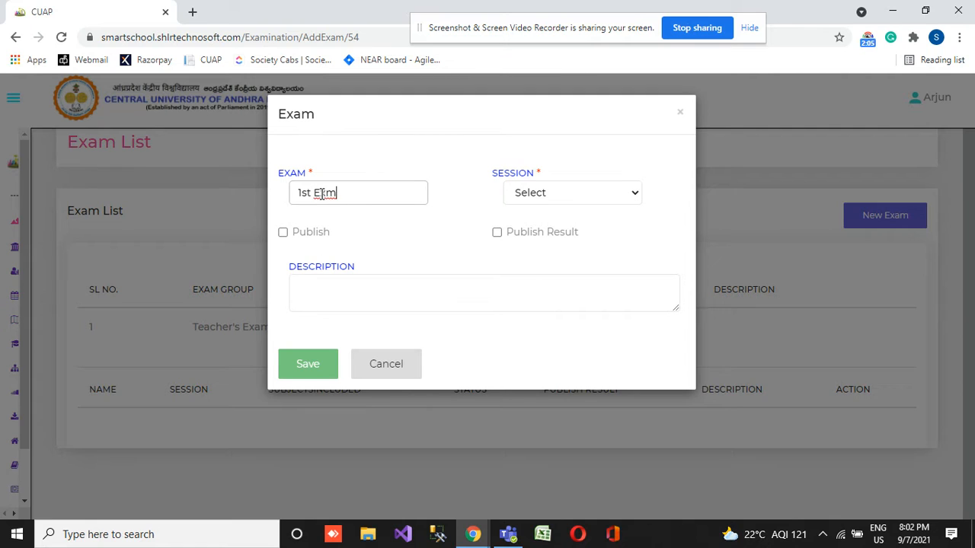
key("BackSpace")
type("am")
Set the new exam's session to 2020-2021, mark it as Publish, and save the record
left_click(513, 190)
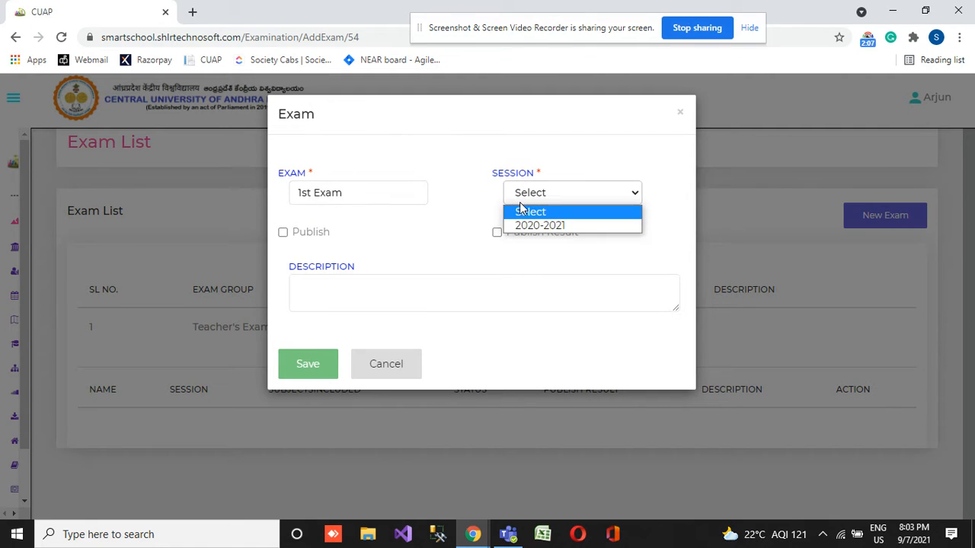
left_click(527, 223)
left_click(301, 234)
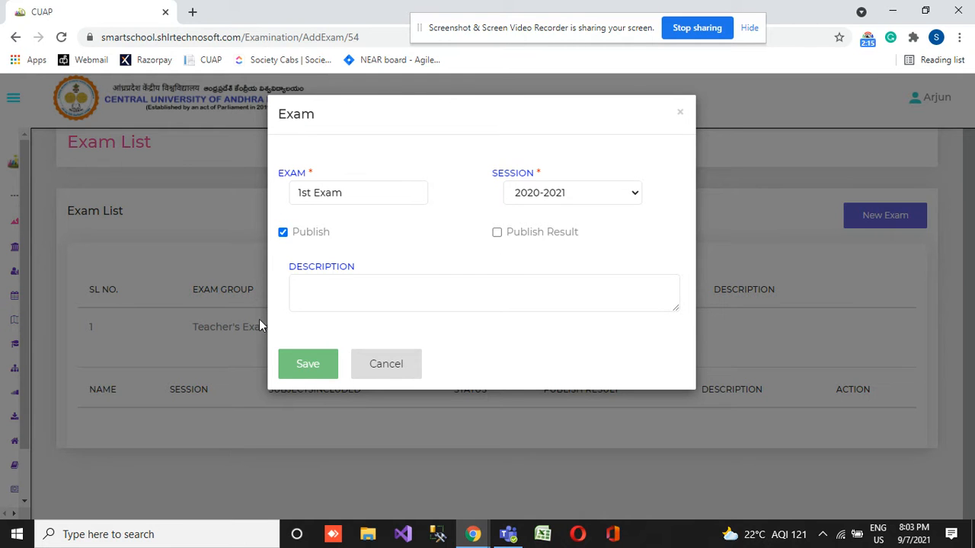
left_click(308, 368)
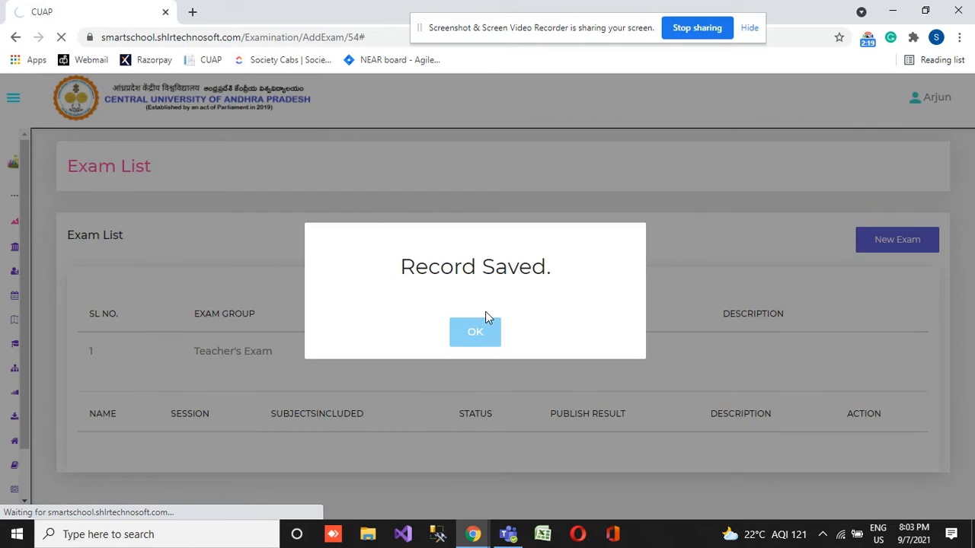
left_click(485, 321)
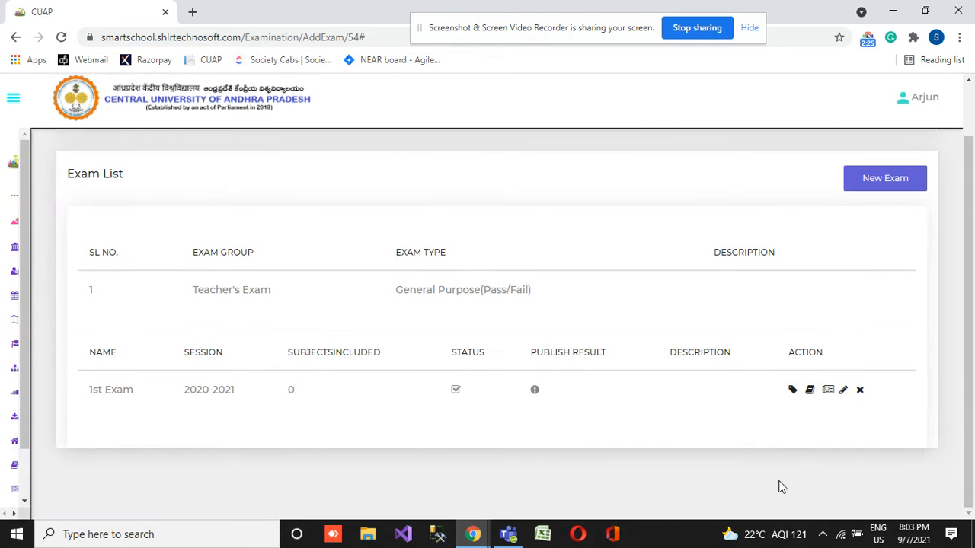
Search for students to assign to 1st Exam in program B.Sc Economics Sem-1, Section A
left_click(792, 392)
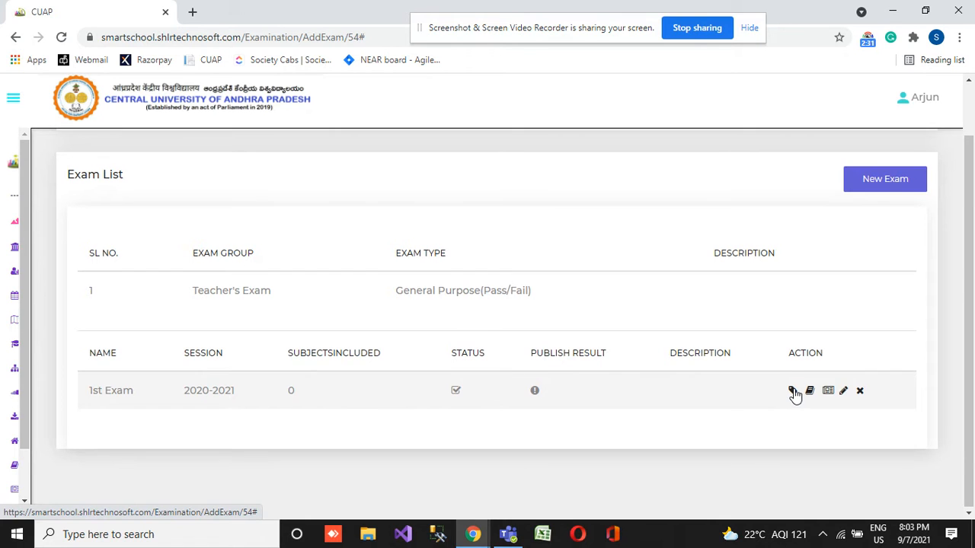
left_click(215, 200)
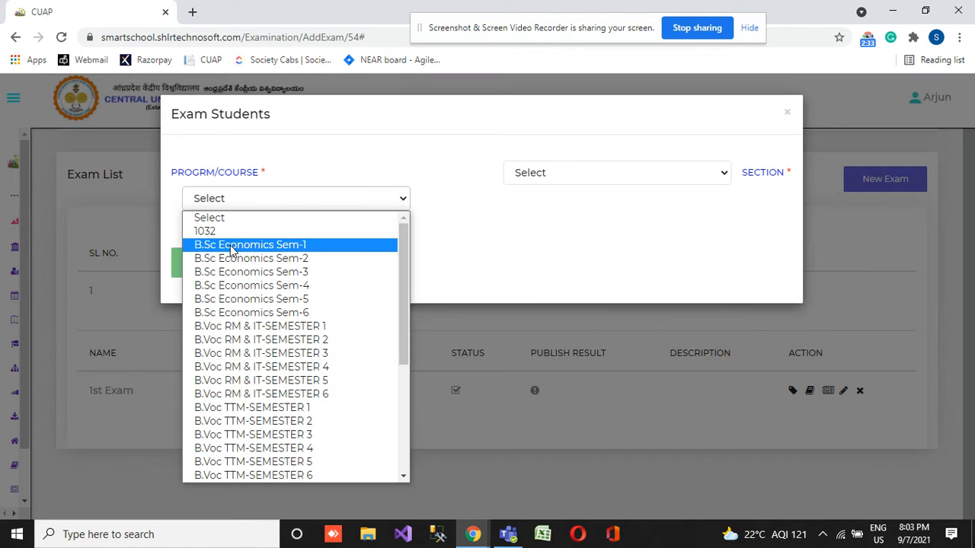
left_click(231, 246)
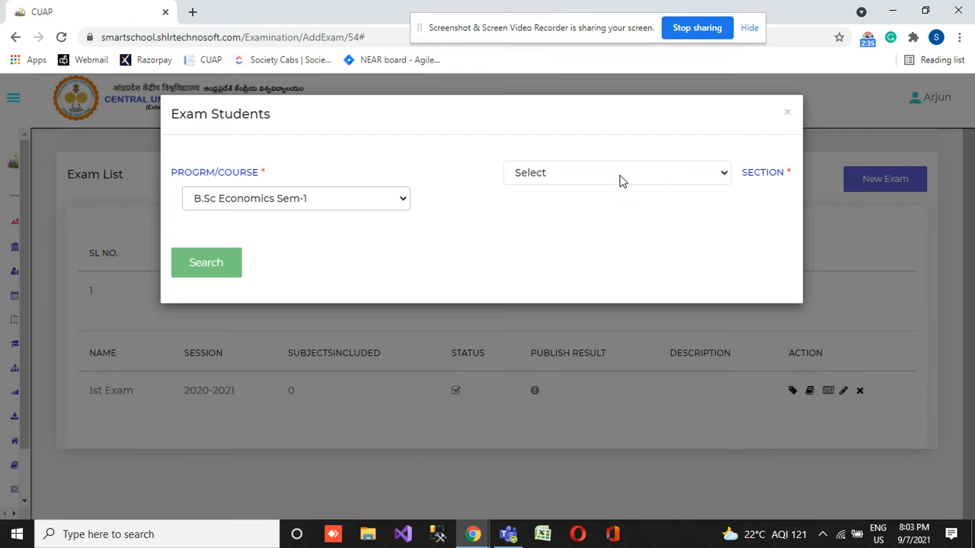
left_click(621, 181)
left_click(567, 203)
left_click(192, 270)
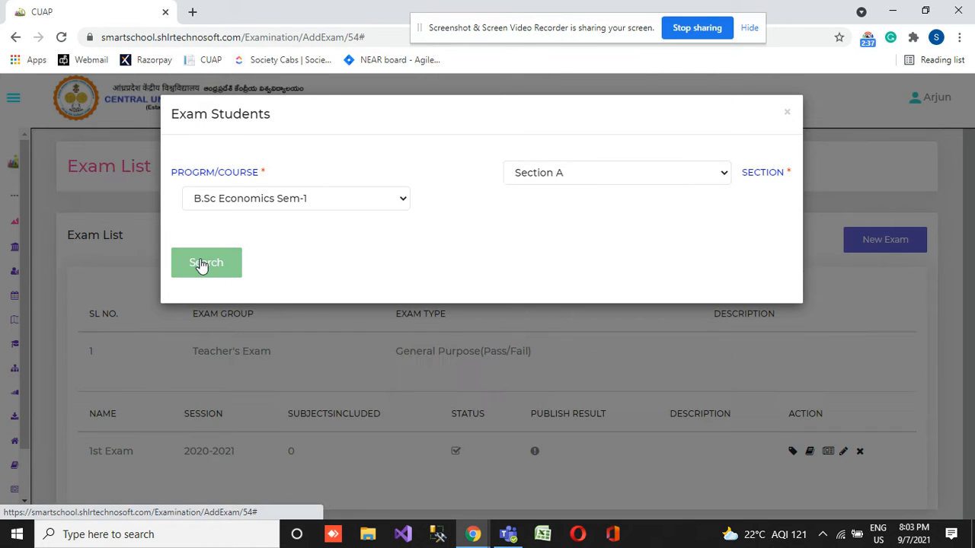
Select all the listed students for 1st Exam and save the assignment
scroll(240, 252, "down", 2)
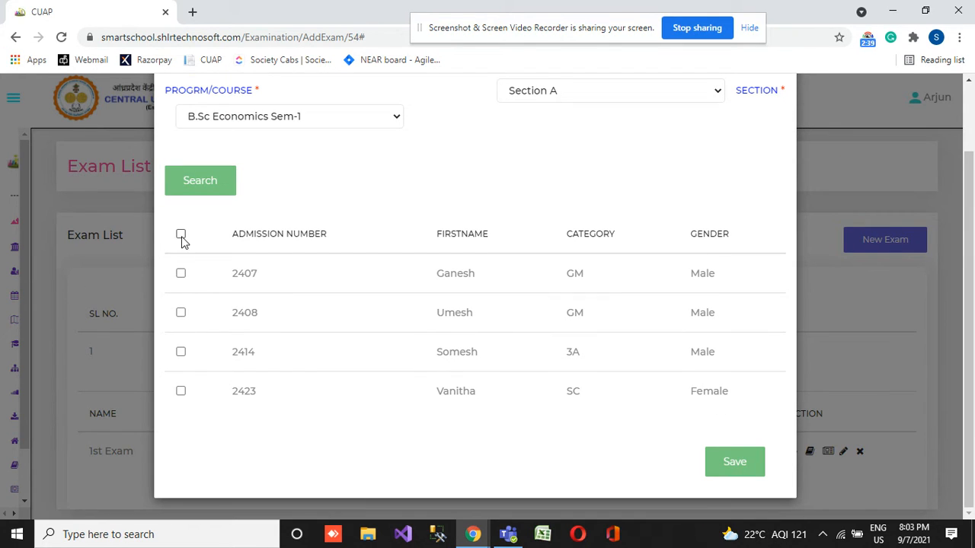
left_click(181, 234)
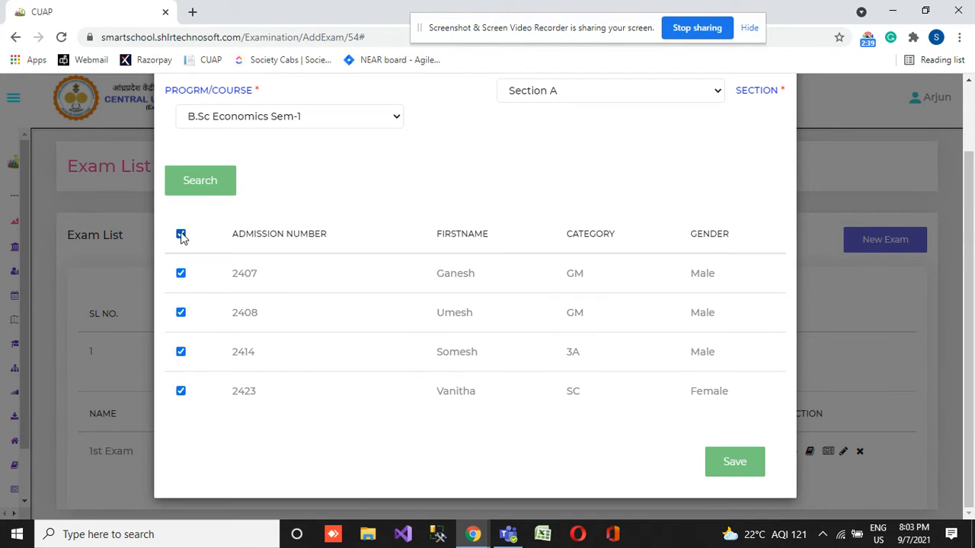
left_click(729, 464)
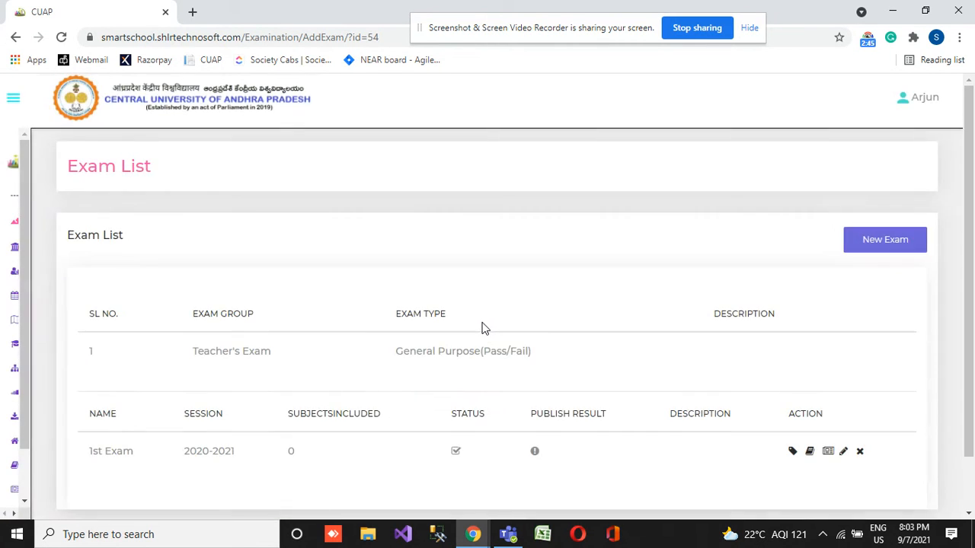
In the exam subjects of 1st Exam, choose Normal Subjects and fill a row with subject English and date 09/08/2021
scroll(502, 297, "down", 1)
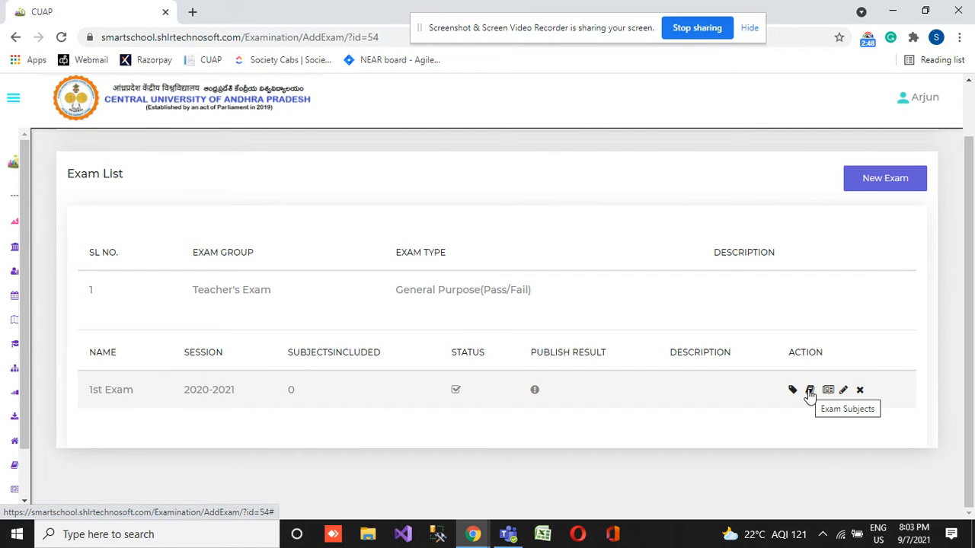
left_click(809, 390)
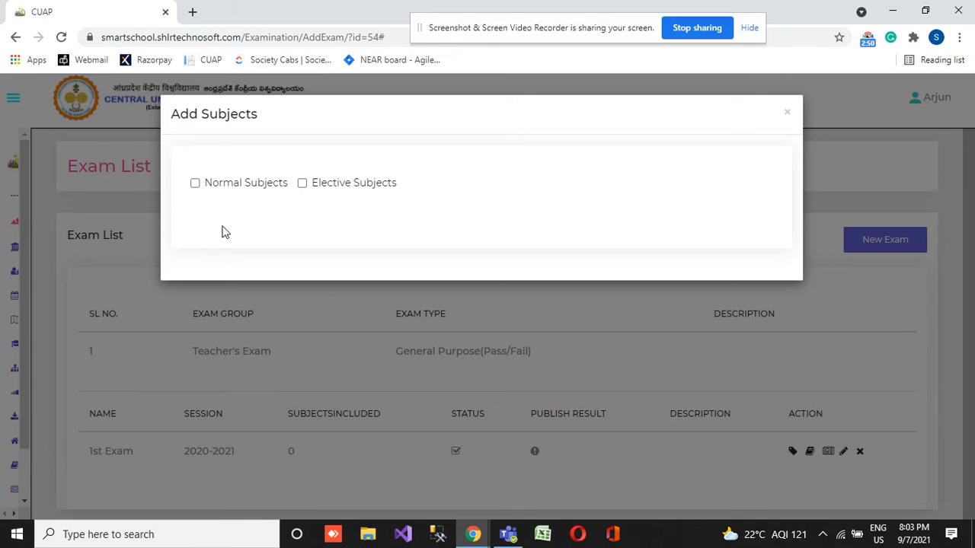
left_click(252, 192)
scroll(320, 276, "down", 2)
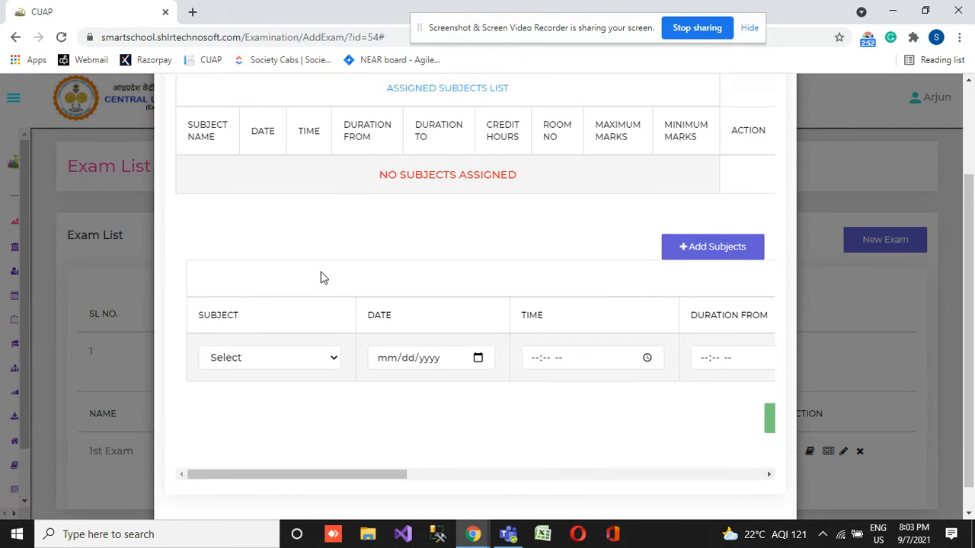
left_click(277, 336)
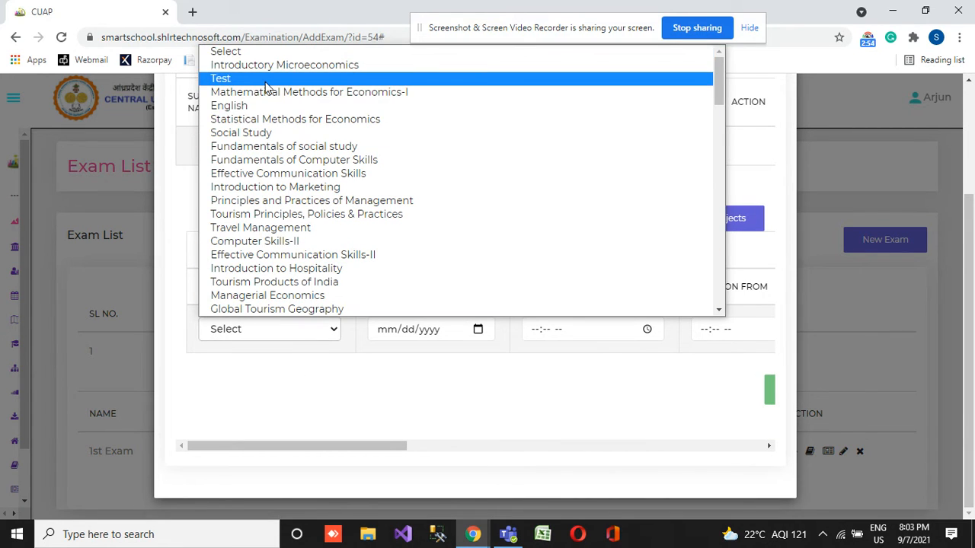
left_click(268, 105)
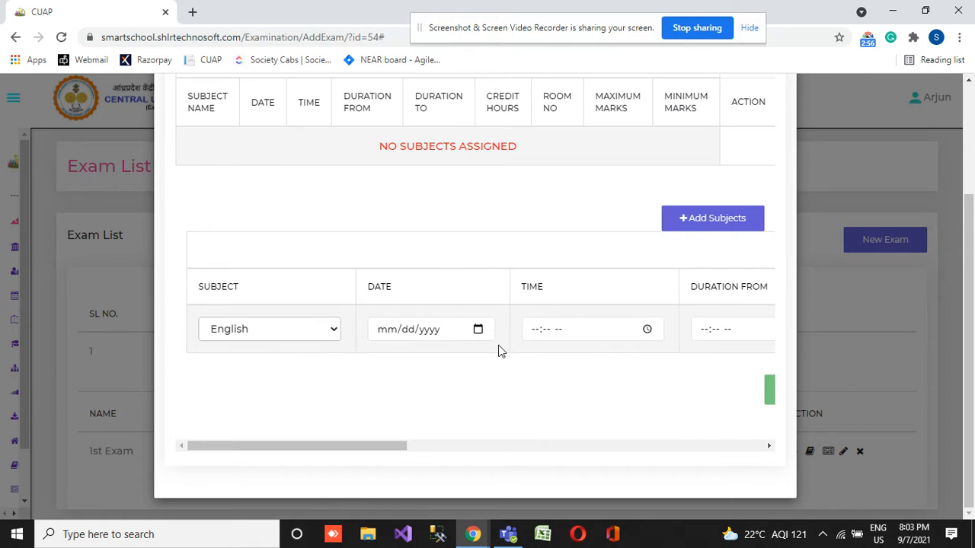
left_click(478, 332)
left_click(446, 198)
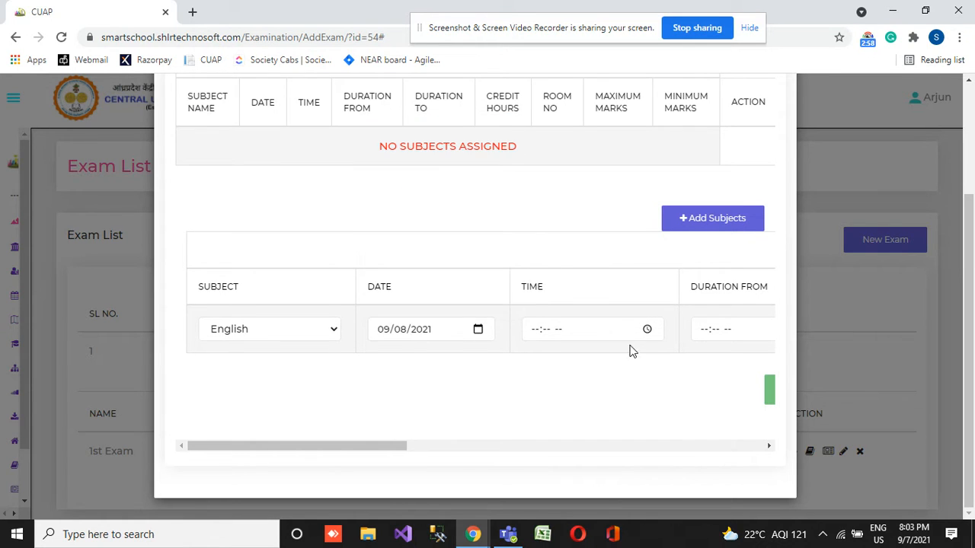
Set the English exam's time to 09:00 AM in the normal subjects marks entry
left_click(647, 330)
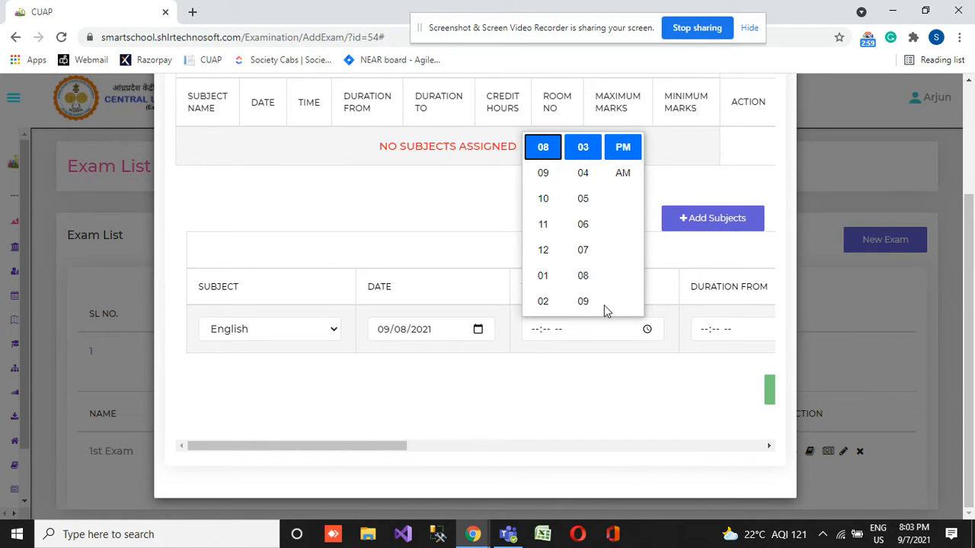
left_click(543, 175)
scroll(580, 197, "up", 2)
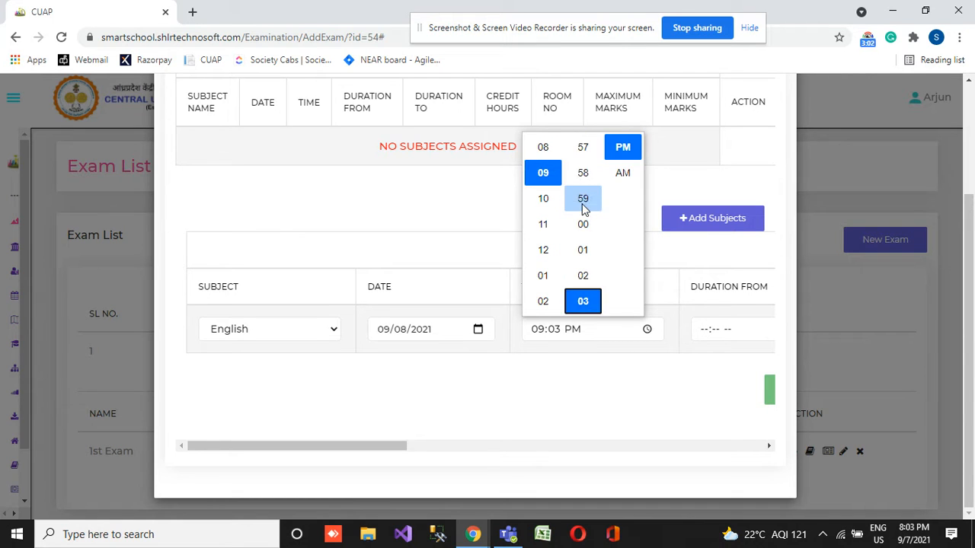
left_click(583, 198)
left_click(622, 173)
left_click(584, 225)
left_click(657, 360)
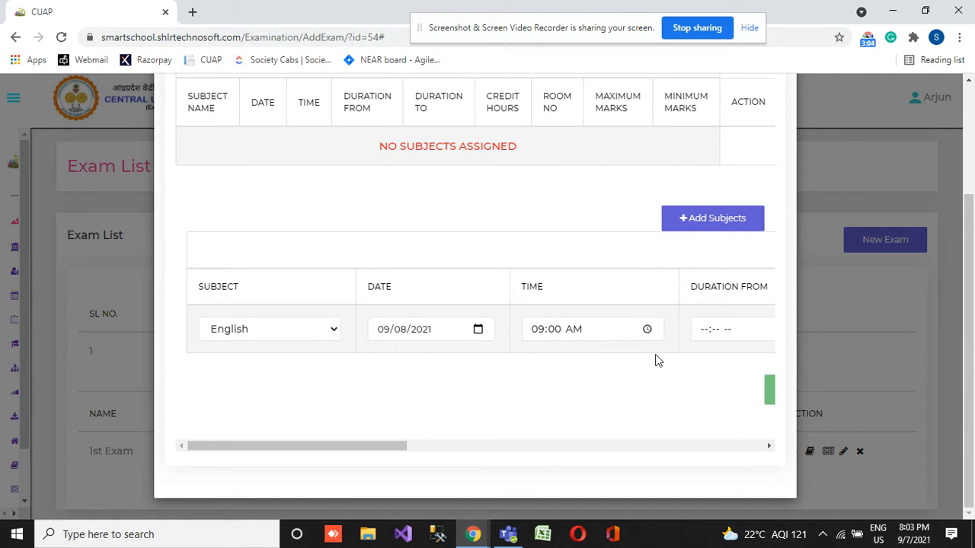
Set the English exam's Duration From to 09:00 AM
left_click_drag(372, 444, 461, 443)
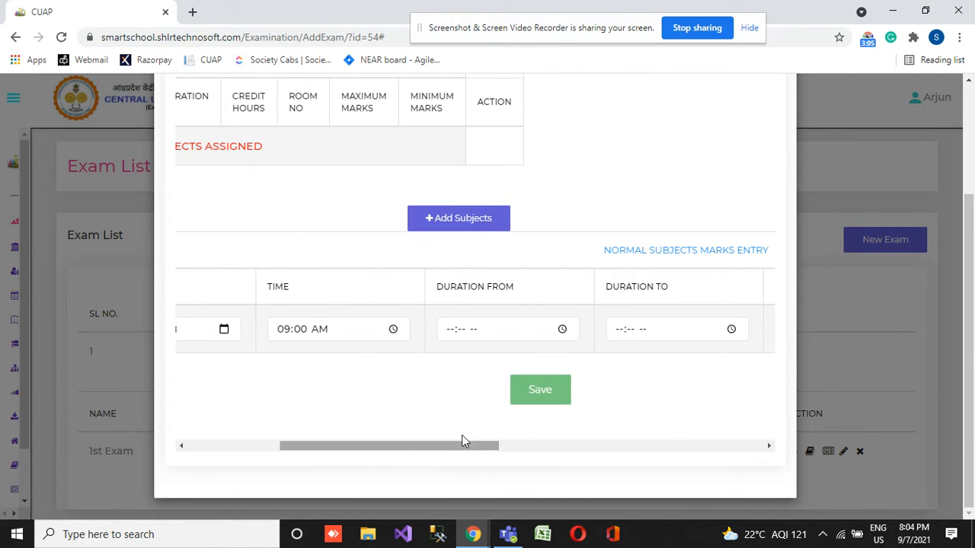
left_click(561, 332)
left_click(458, 173)
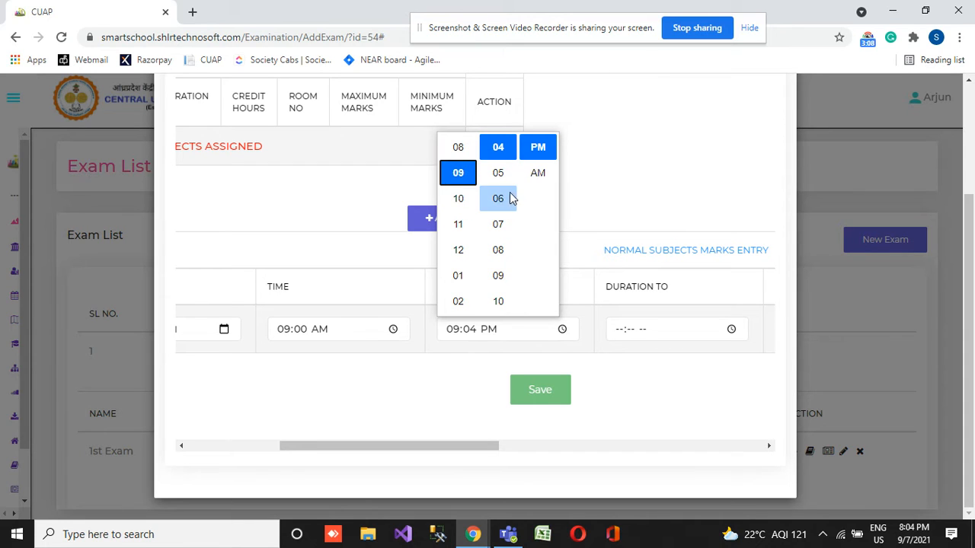
scroll(511, 198, "up", 3)
left_click(498, 188)
left_click(537, 173)
left_click(659, 358)
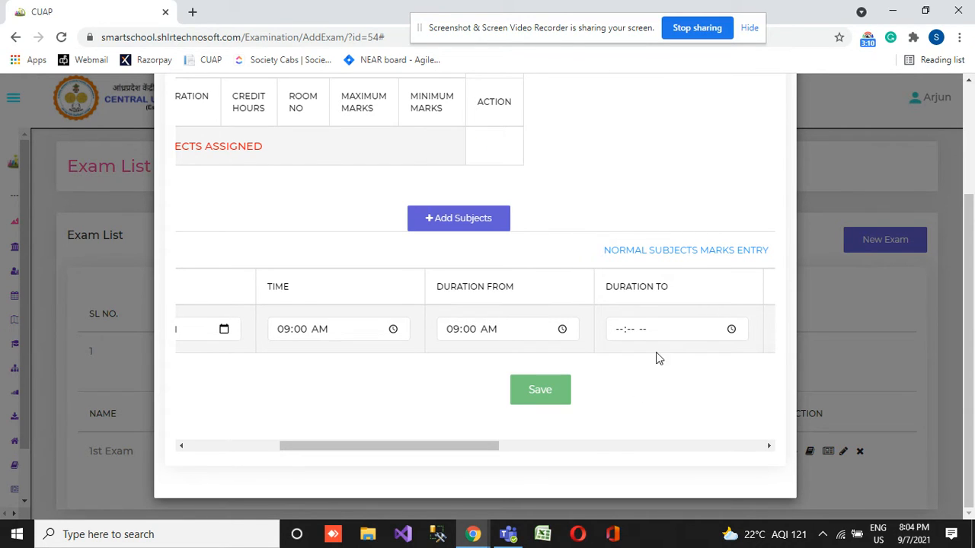
Set the English exam's Duration To to 10:00 AM
left_click(728, 328)
left_click(627, 198)
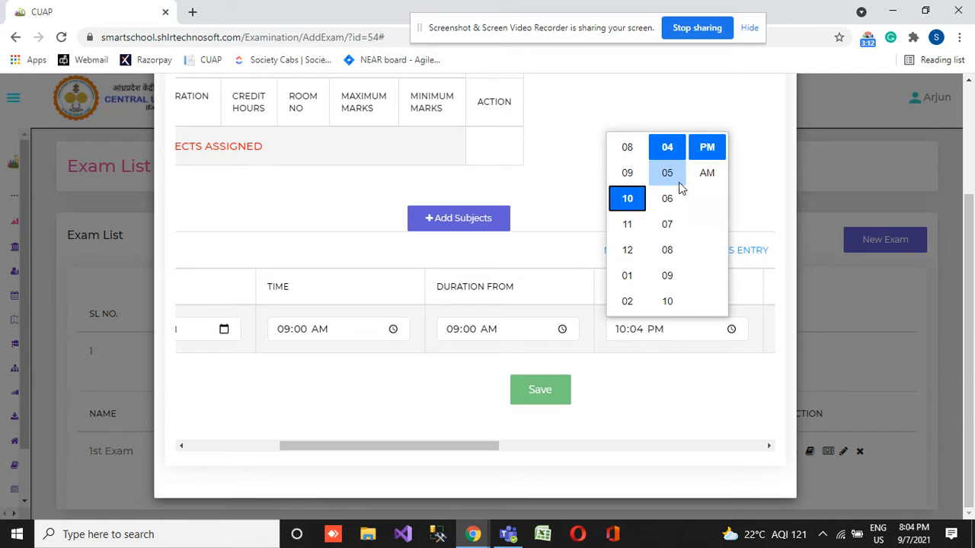
scroll(664, 209, "up", 3)
scroll(664, 214, "down", 3)
scroll(679, 229, "up", 6)
left_click(667, 186)
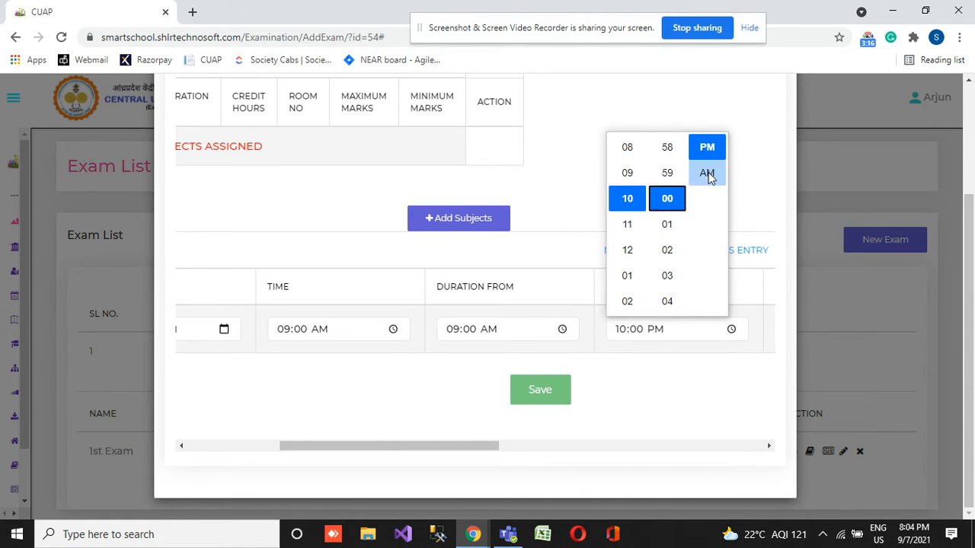
left_click(707, 173)
left_click(678, 404)
Enter 2 credit hours and room number 1 for the English exam
left_click_drag(477, 450, 579, 437)
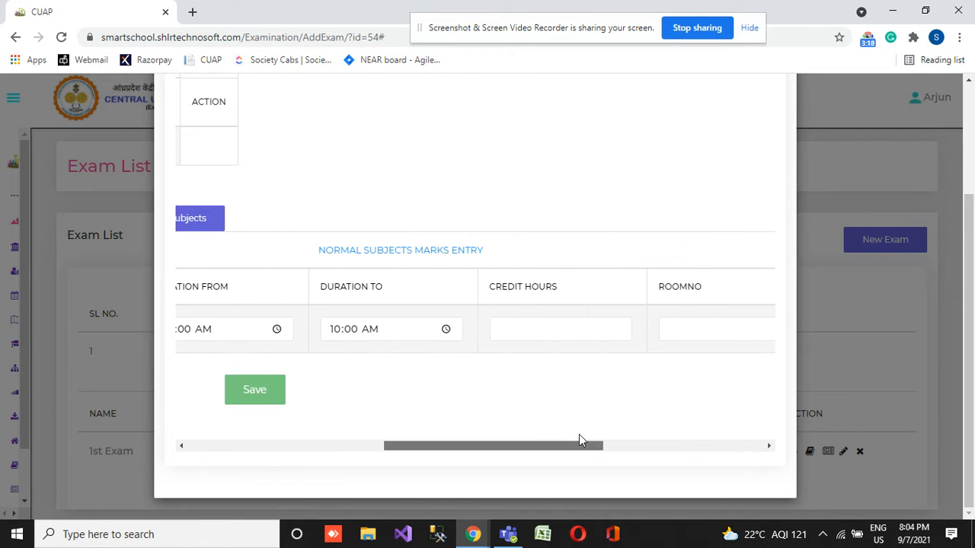
left_click(546, 330)
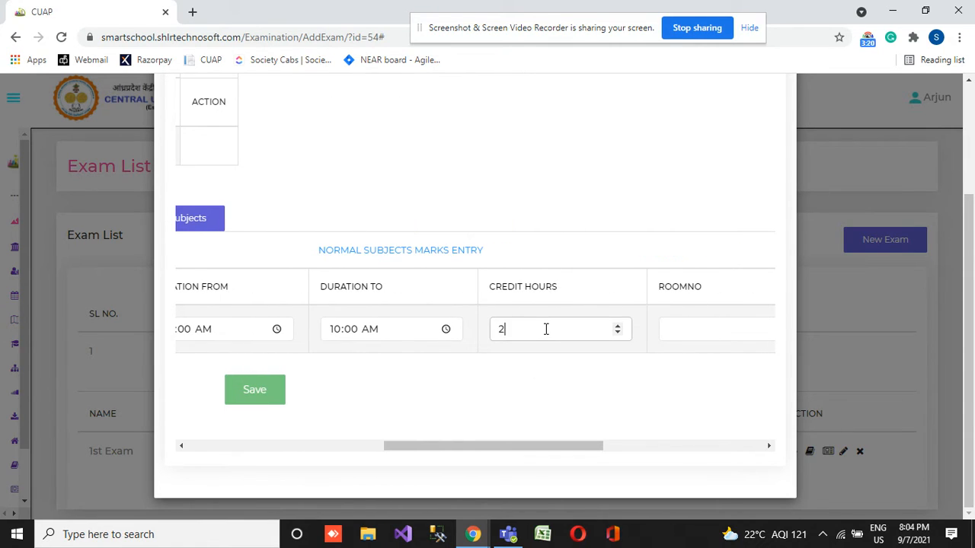
left_click(694, 332)
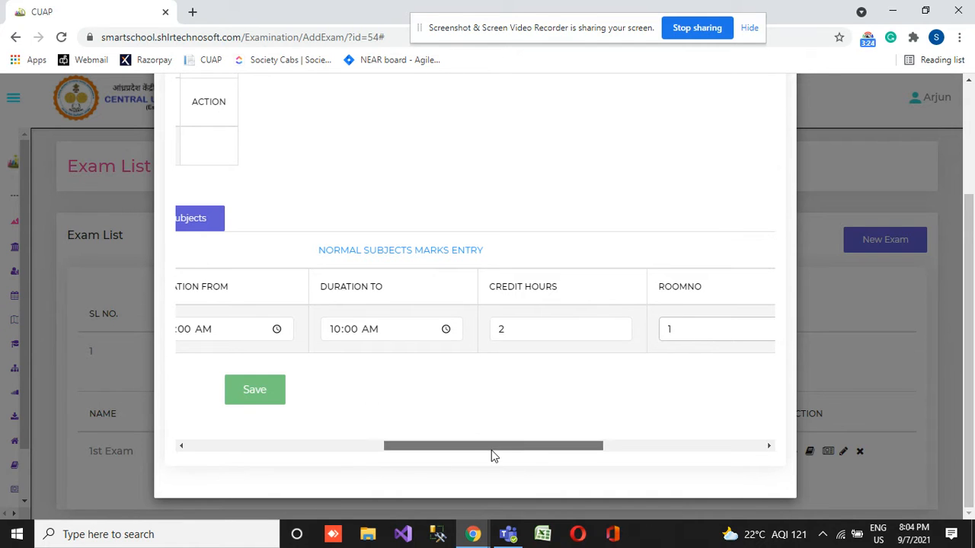
Enter maximum marks of 100 and the minimum marks for English, and save the subject to 1st Exam
left_click_drag(491, 450, 612, 431)
left_click(538, 326)
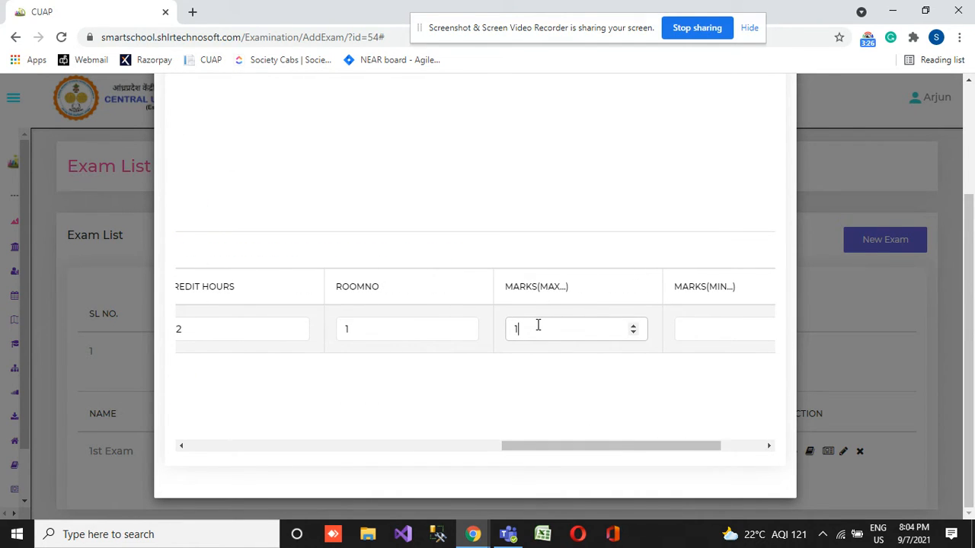
key("Tab")
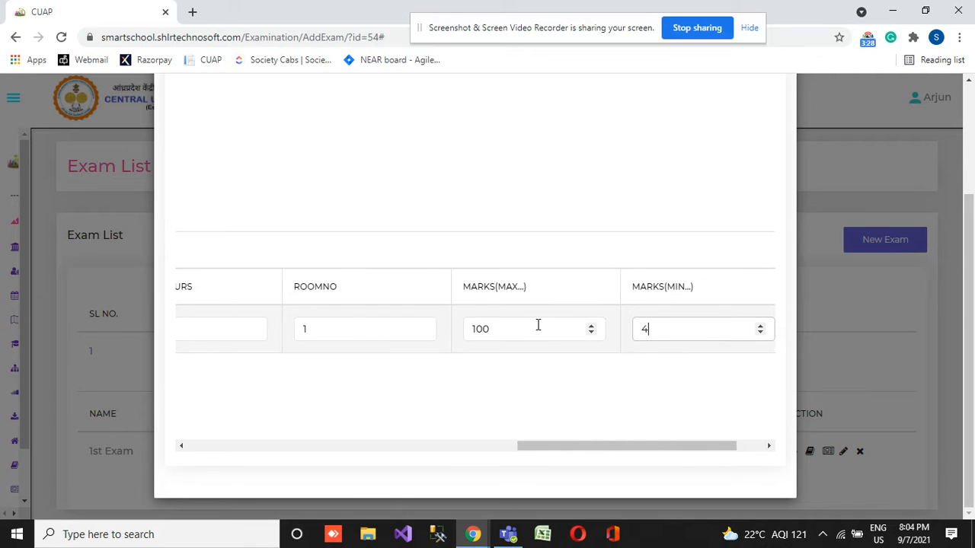
left_click_drag(657, 449, 521, 438)
left_click(510, 402)
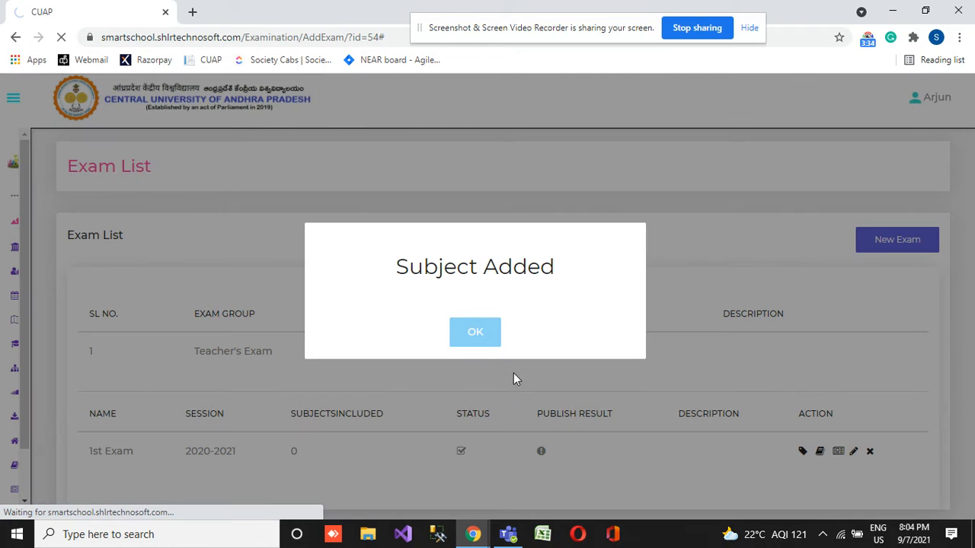
left_click(487, 339)
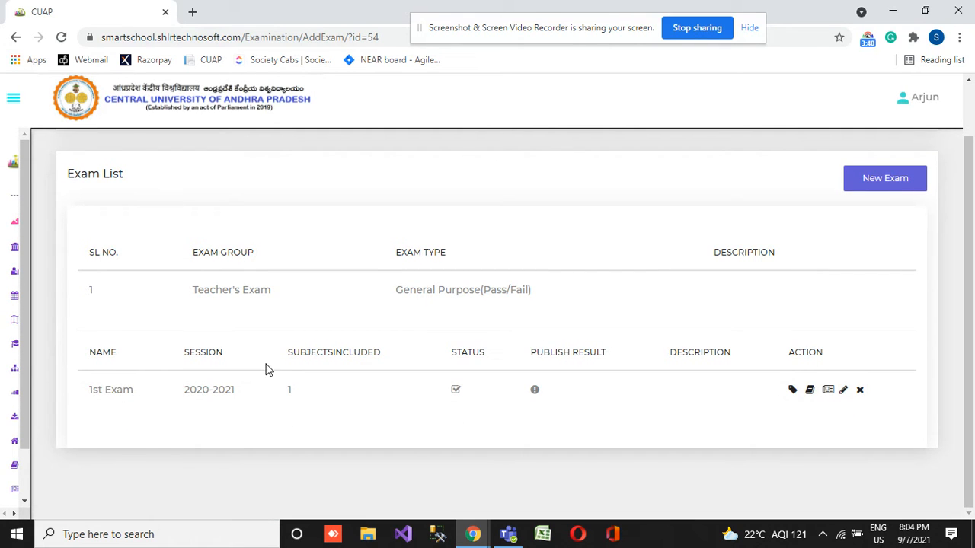
double_click(334, 351)
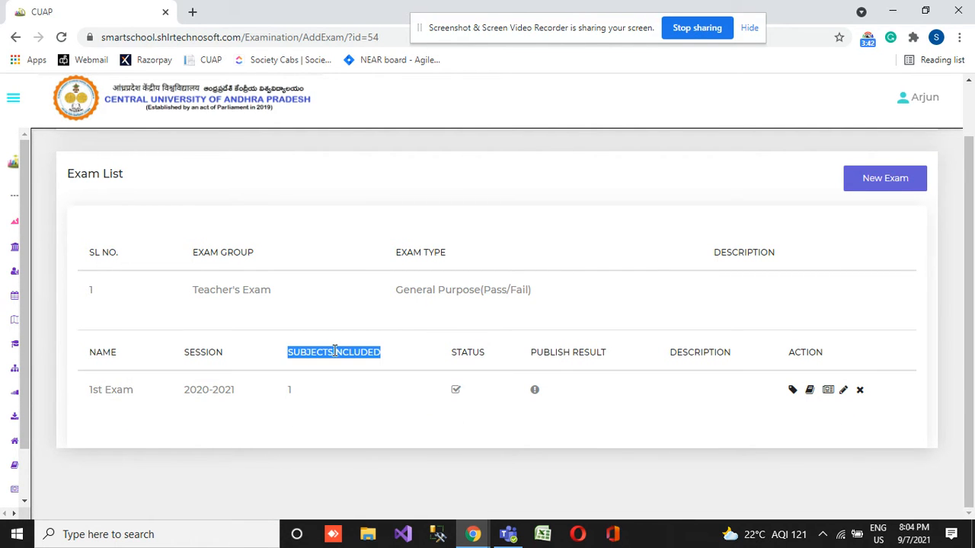
Start an Elective Subjects entry for 1st Exam with TTM-Elective-group-2, subject Tour Guiding and interpretation, and date 09/08/2021
left_click(810, 390)
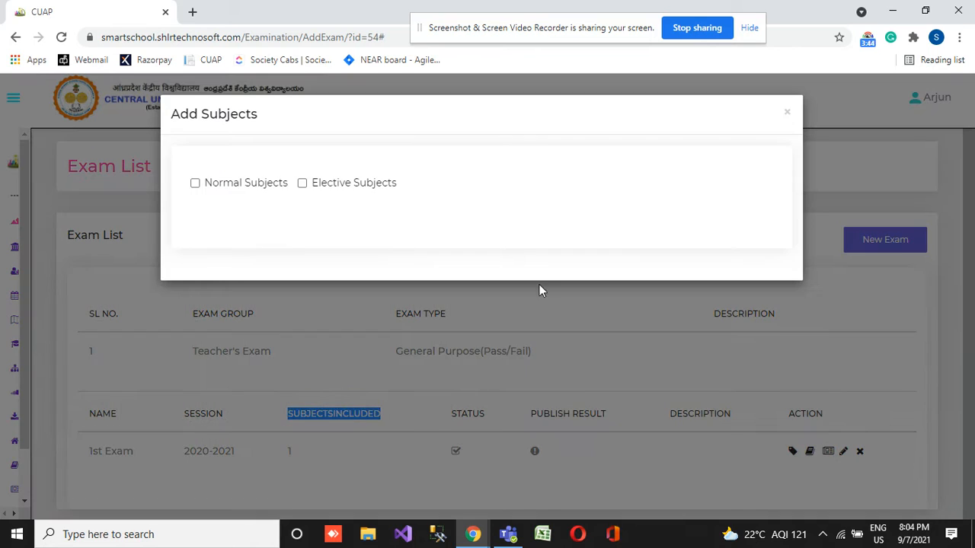
left_click(340, 185)
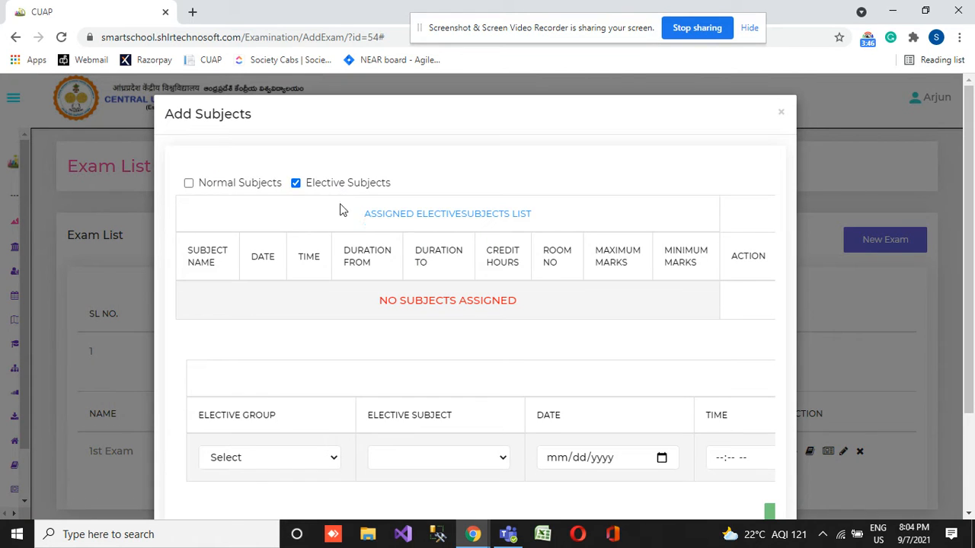
scroll(366, 394, "down", 2)
left_click(298, 329)
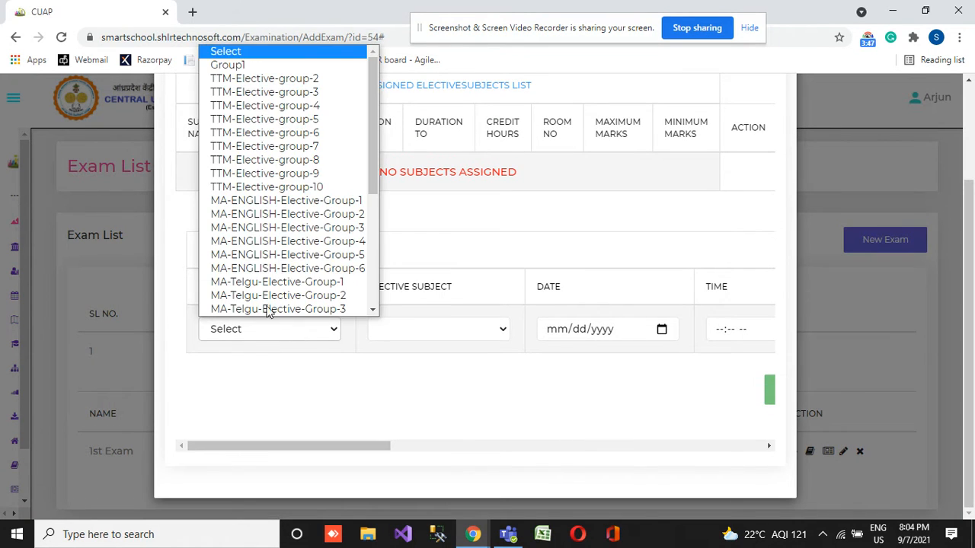
left_click(318, 77)
left_click(438, 329)
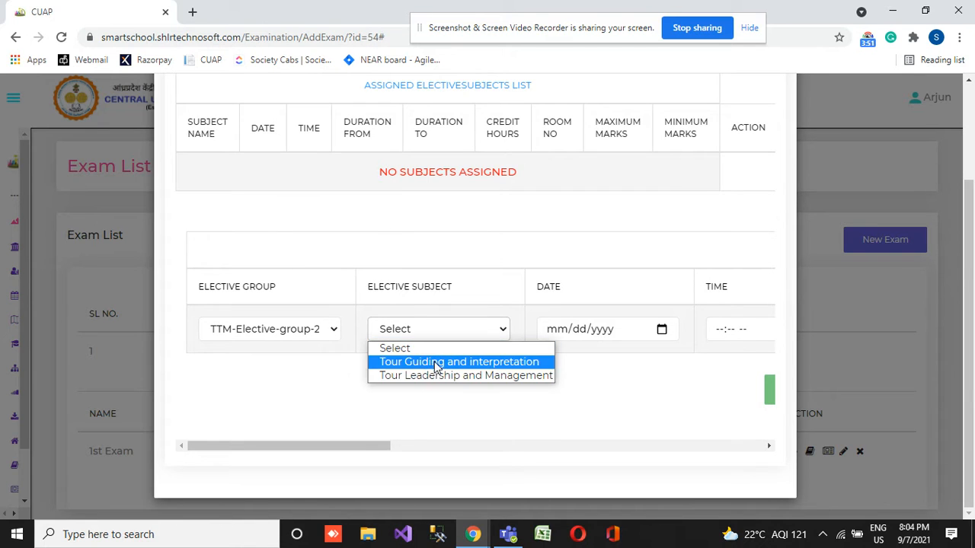
left_click(434, 362)
left_click(662, 329)
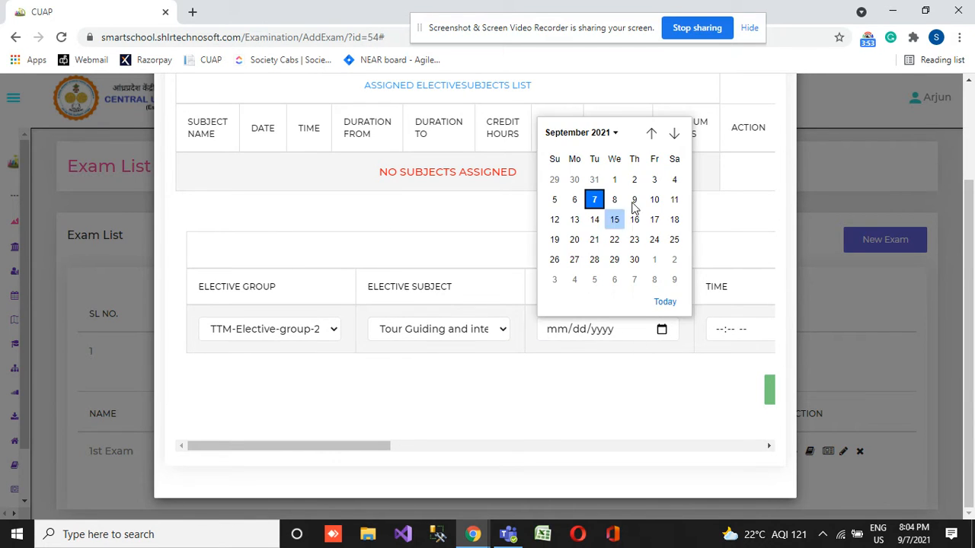
left_click(616, 199)
Set the elective subject's exam time to 11:00 AM
left_click_drag(383, 445, 475, 445)
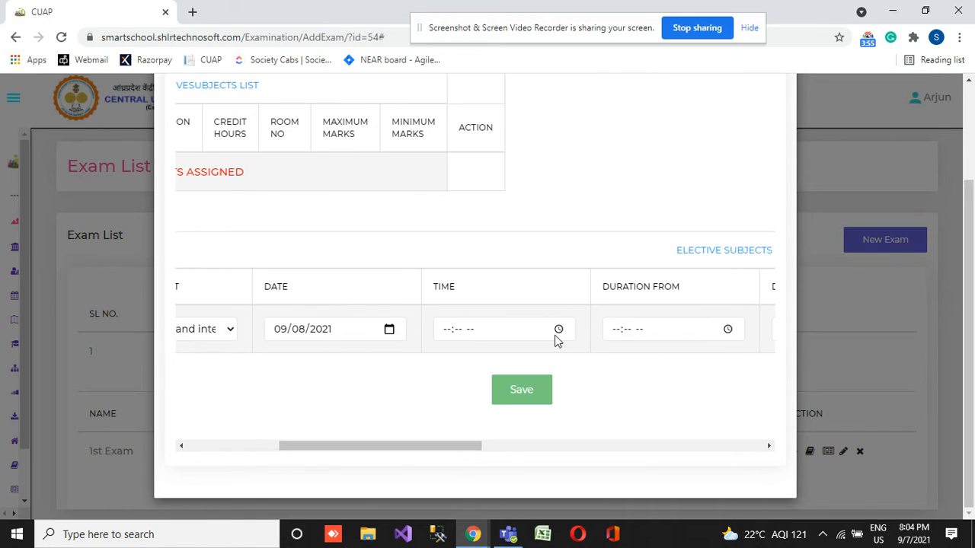
left_click(559, 329)
left_click(455, 223)
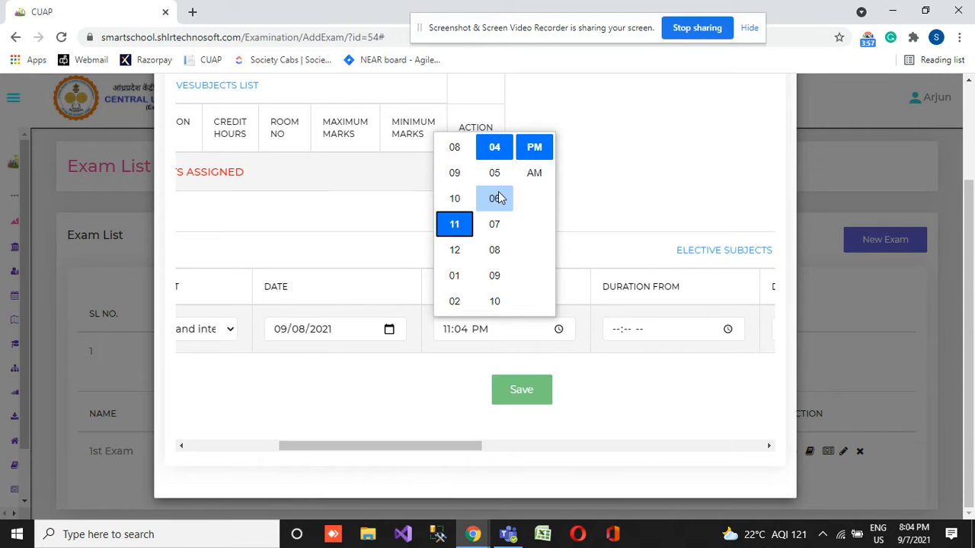
scroll(495, 272, "up", 2)
left_click(494, 188)
left_click(537, 174)
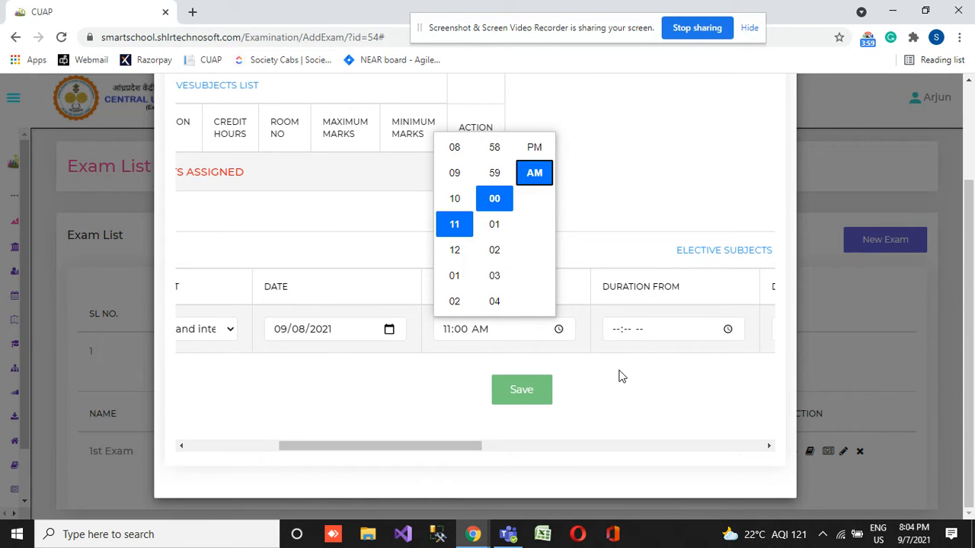
left_click(621, 374)
Set the elective subject's Duration From to 12:00 PM
left_click_drag(453, 447, 524, 446)
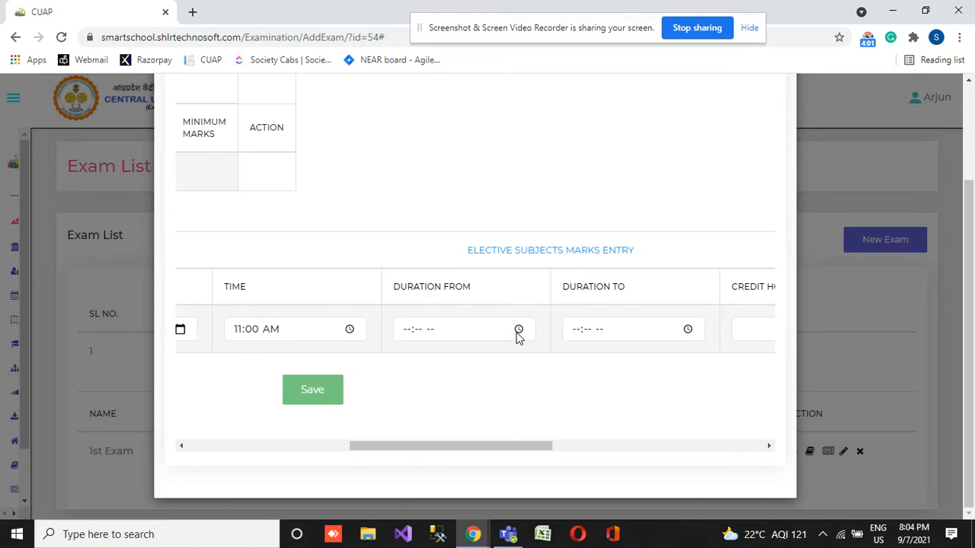
left_click(518, 329)
left_click(414, 250)
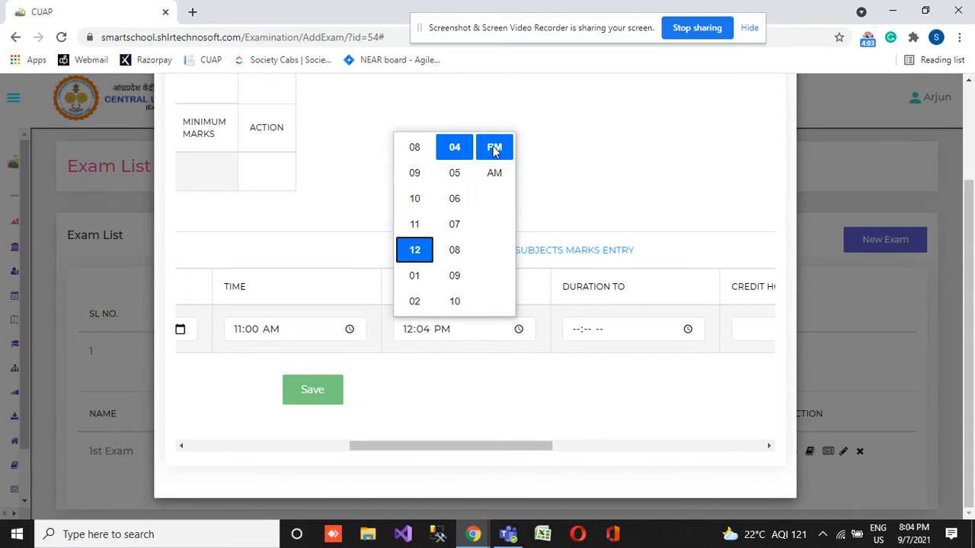
scroll(455, 228, "up", 2)
left_click(454, 198)
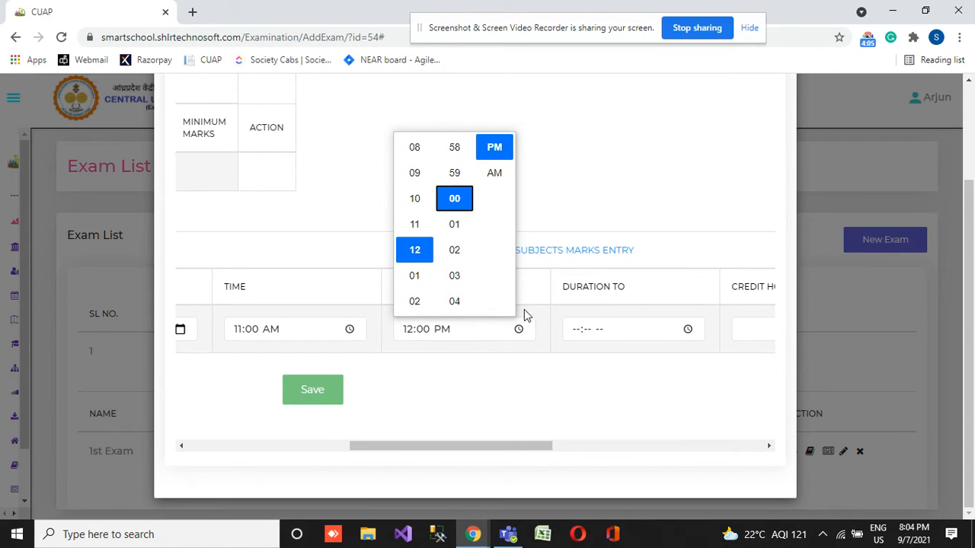
left_click(565, 380)
Set the elective subject's Duration From to 11:00 AM
left_click_drag(531, 446, 563, 447)
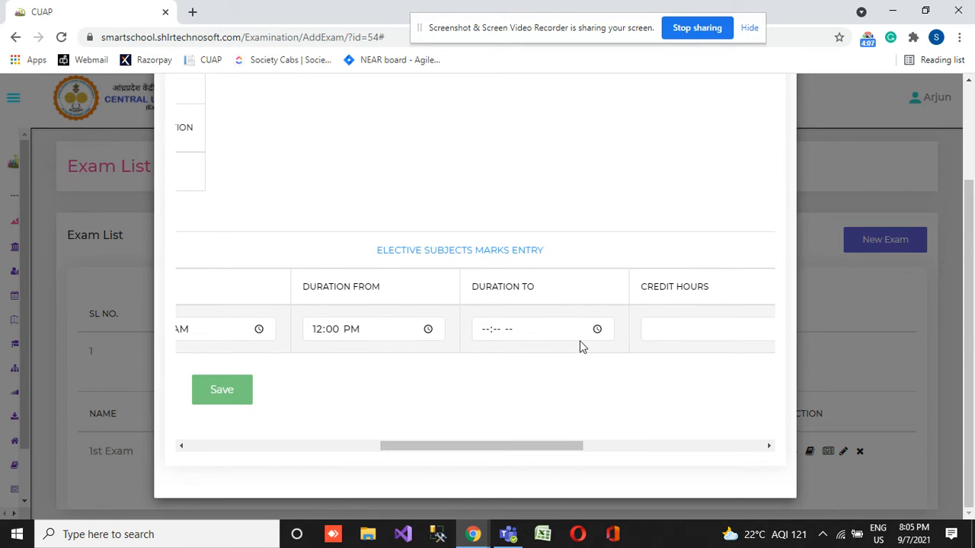
left_click(427, 329)
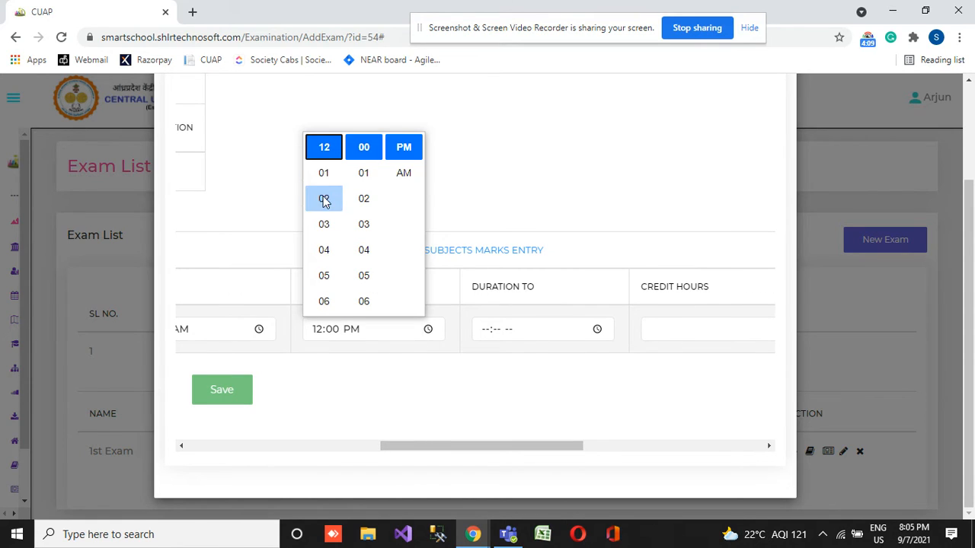
scroll(323, 201, "down", 2)
left_click(324, 263)
left_click(403, 172)
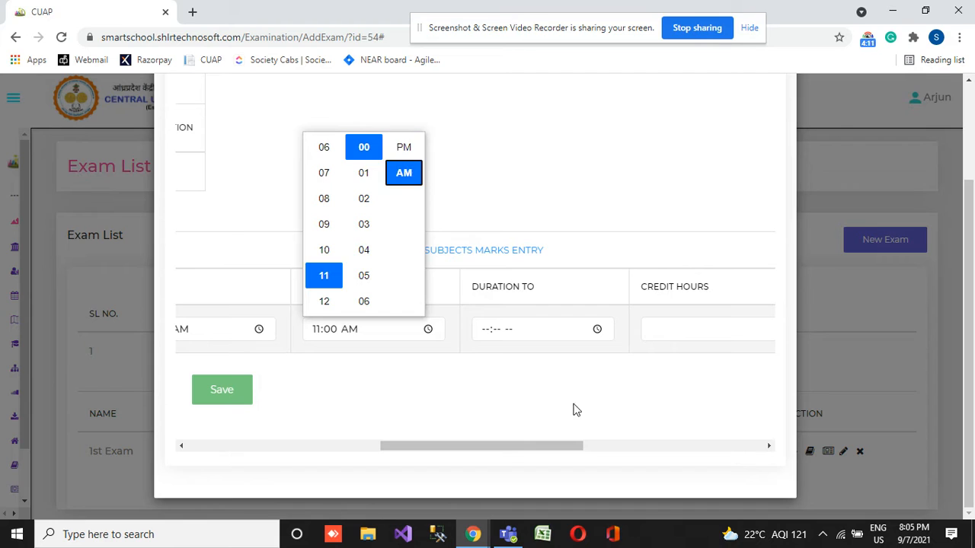
left_click(576, 411)
Set the elective subject's Duration To to 12:00 PM
left_click(601, 338)
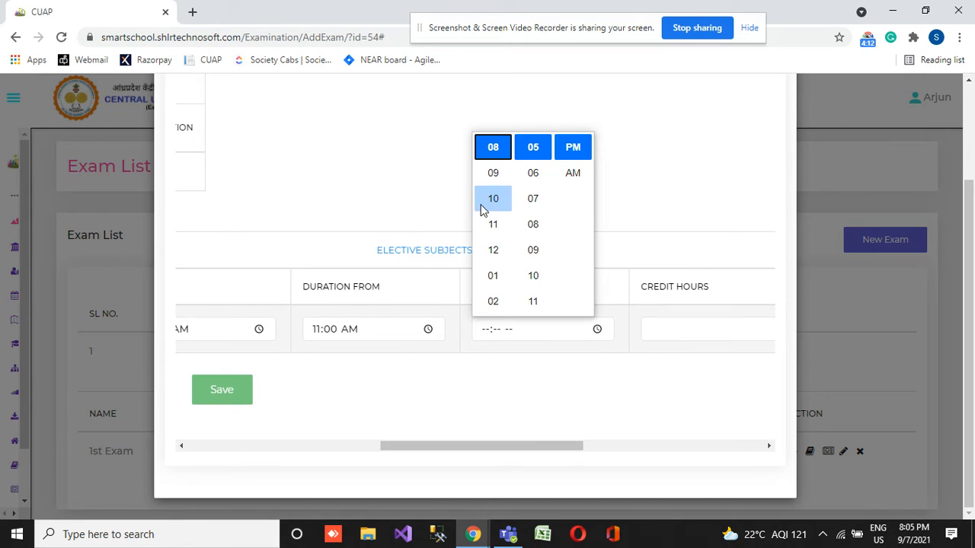
left_click(492, 250)
scroll(538, 238, "up", 3)
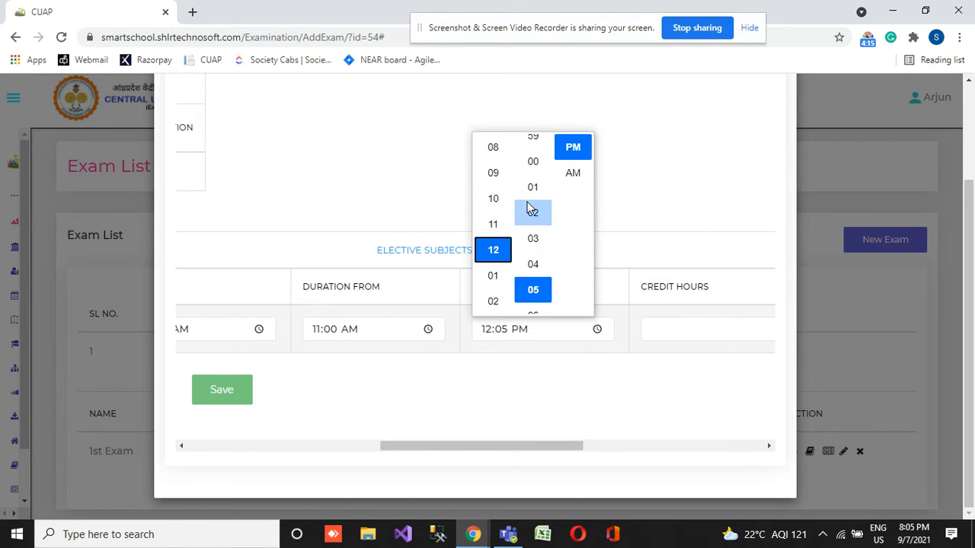
left_click(533, 173)
left_click(631, 402)
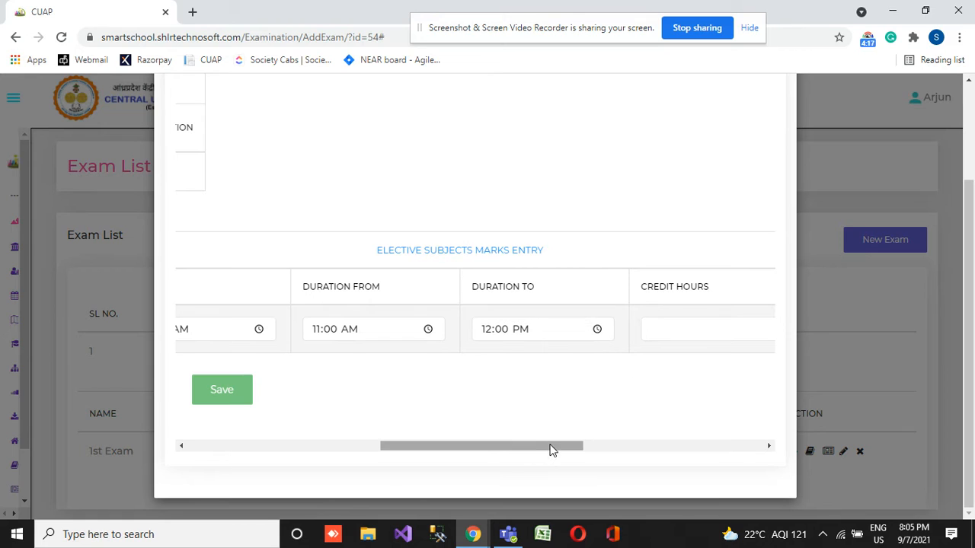
Enter 2 credit hours and room number 1 for the elective subject
left_click_drag(551, 451, 609, 429)
left_click(518, 326)
type("2")
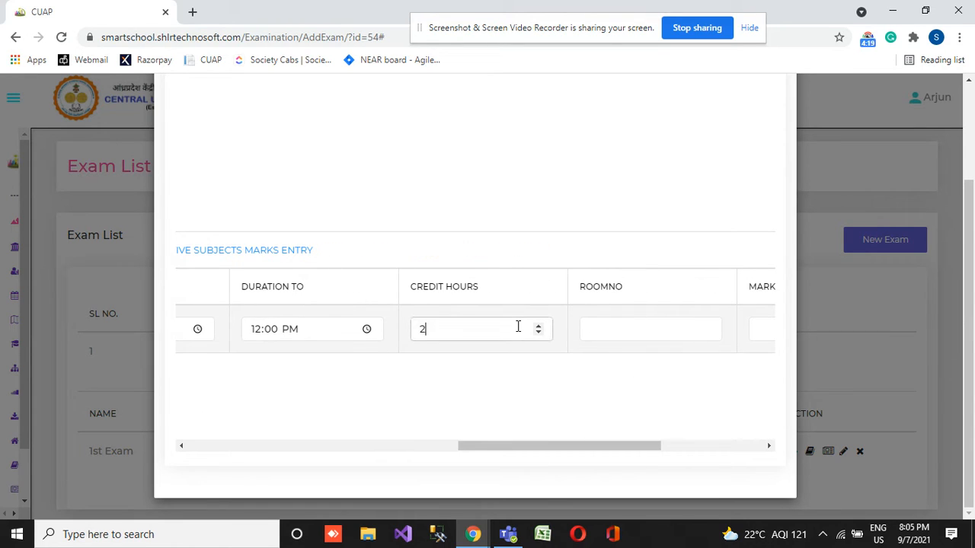
left_click(640, 331)
type("1")
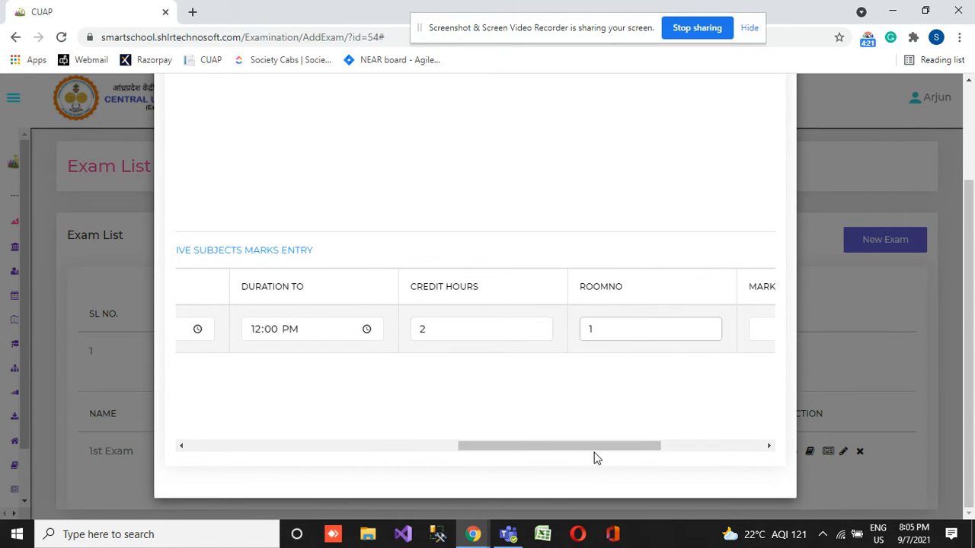
Set the elective subject's maximum marks to 100 and minimum marks to 40, and save the elective subject entry
left_click_drag(594, 448, 697, 431)
left_click(538, 326)
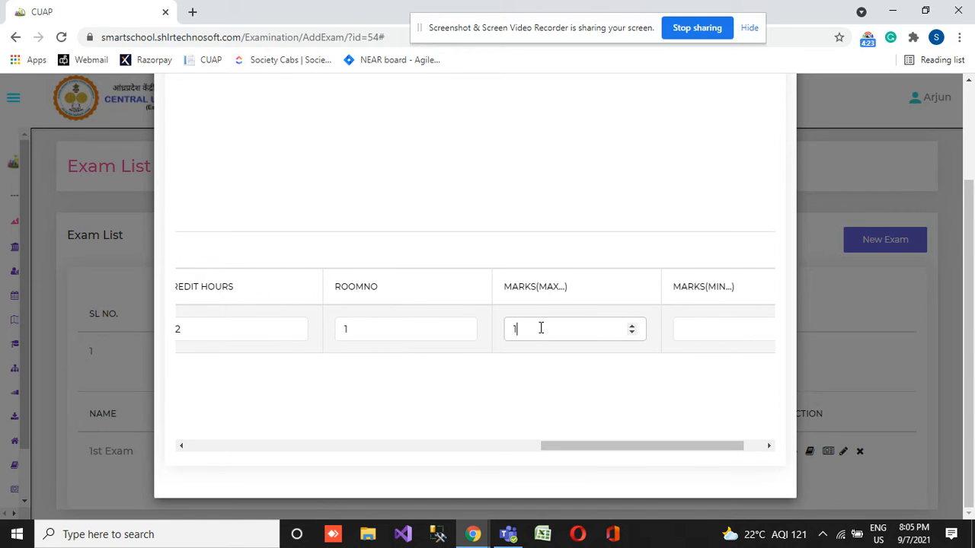
left_click(731, 330)
type("40")
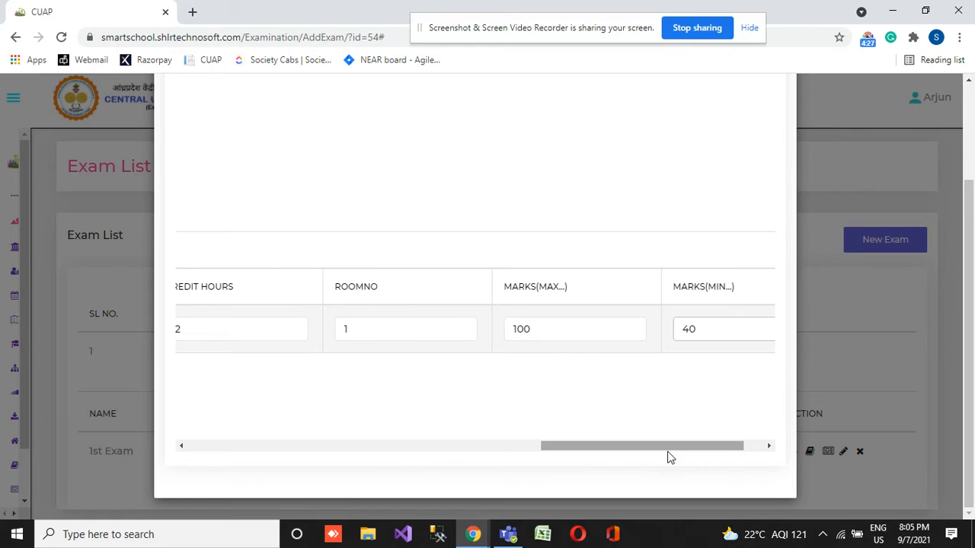
left_click_drag(668, 450, 392, 449)
left_click(593, 390)
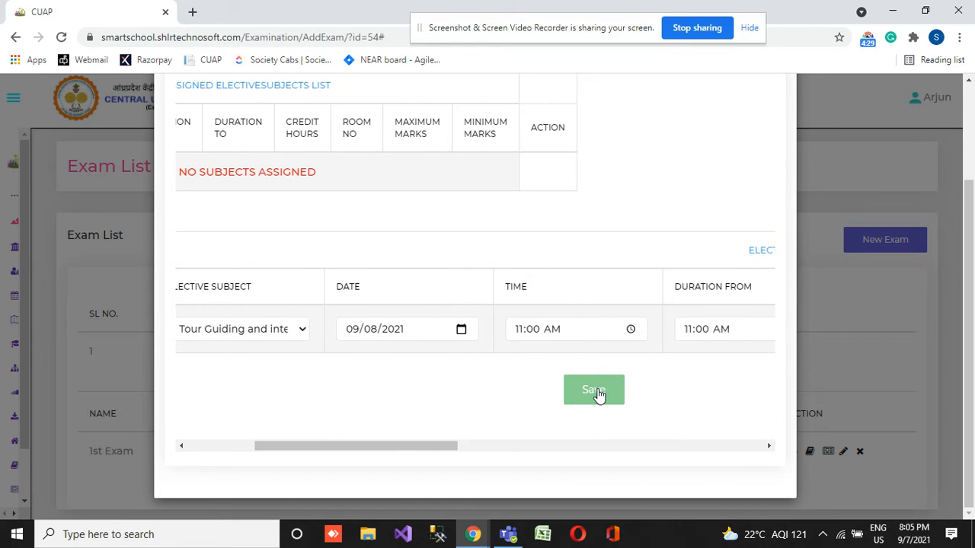
left_click(475, 332)
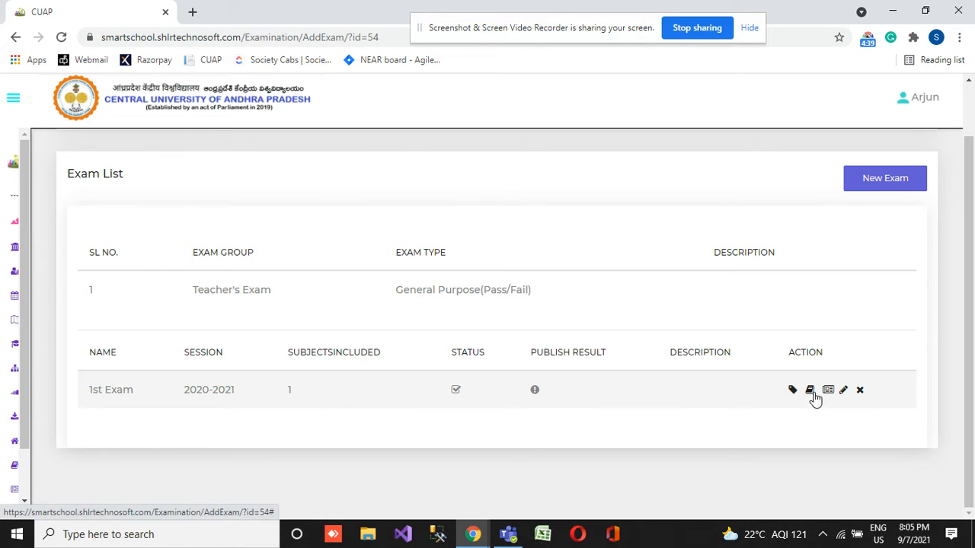
Open the Exam Schedule page of the Examinations module
mouse_move(22, 343)
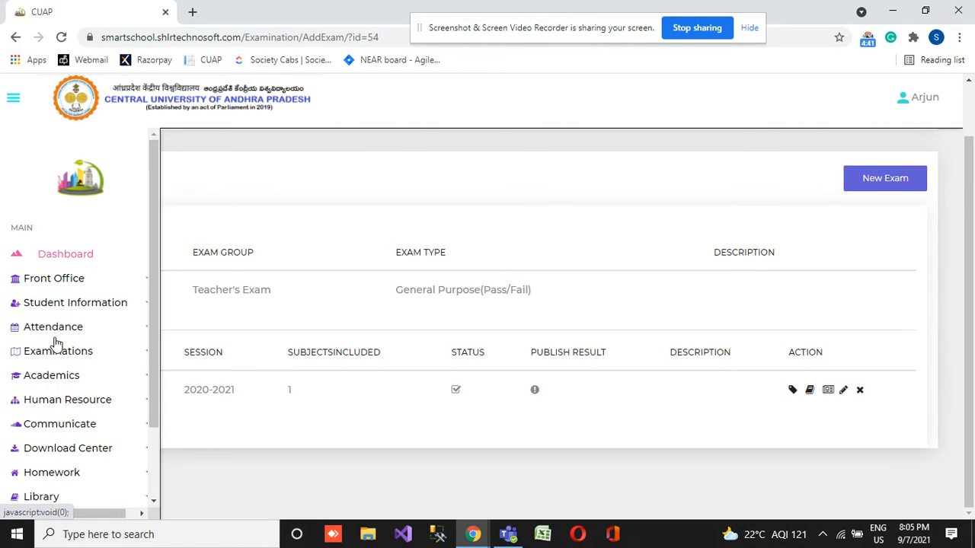
left_click(78, 309)
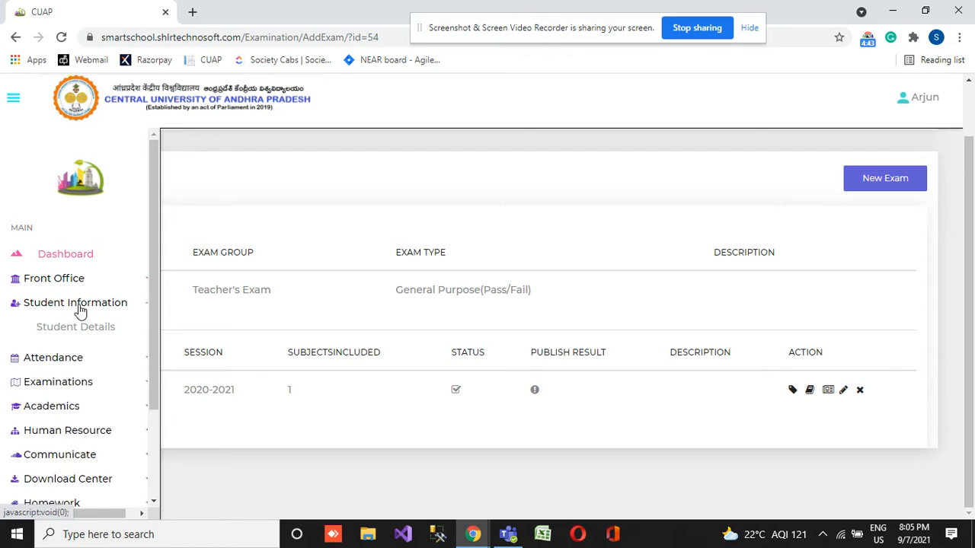
scroll(84, 306, "down", 4)
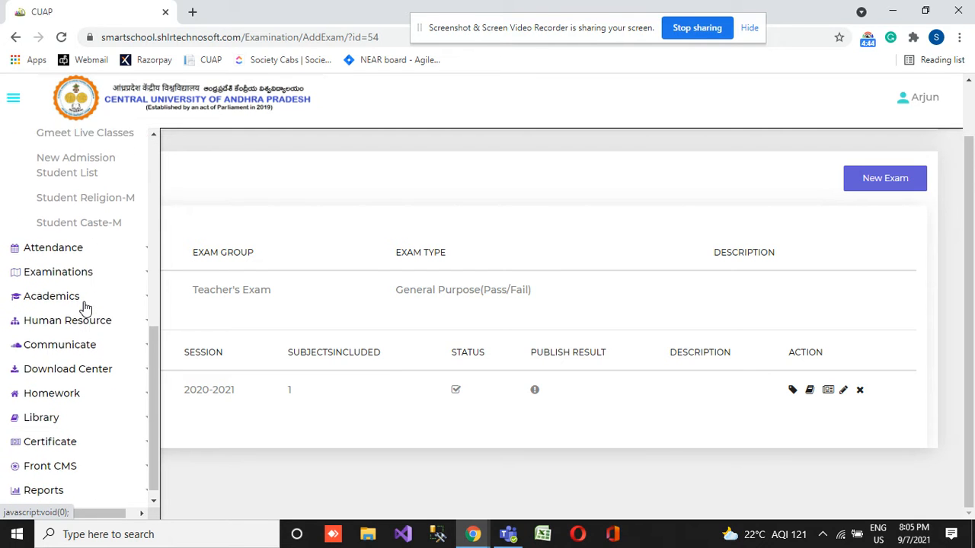
left_click(82, 262)
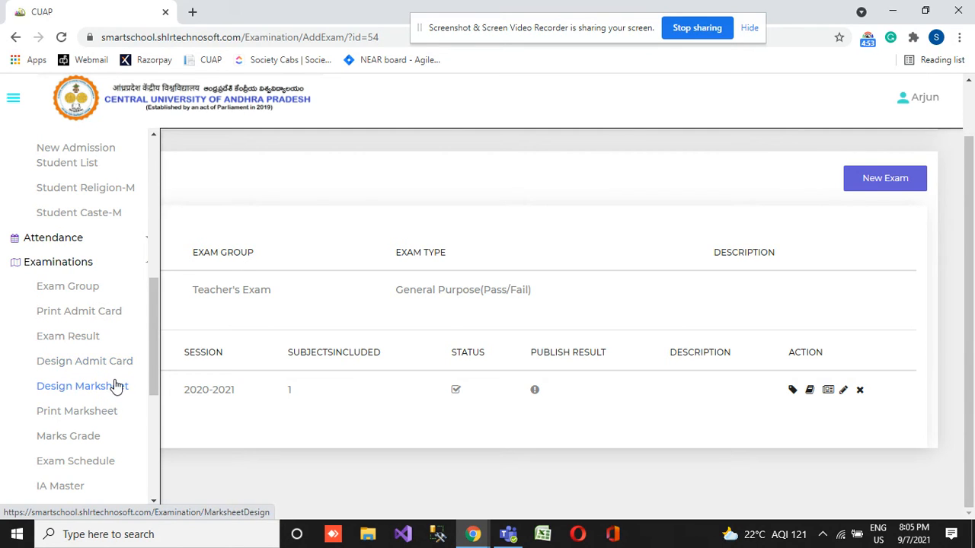
scroll(115, 386, "down", 1)
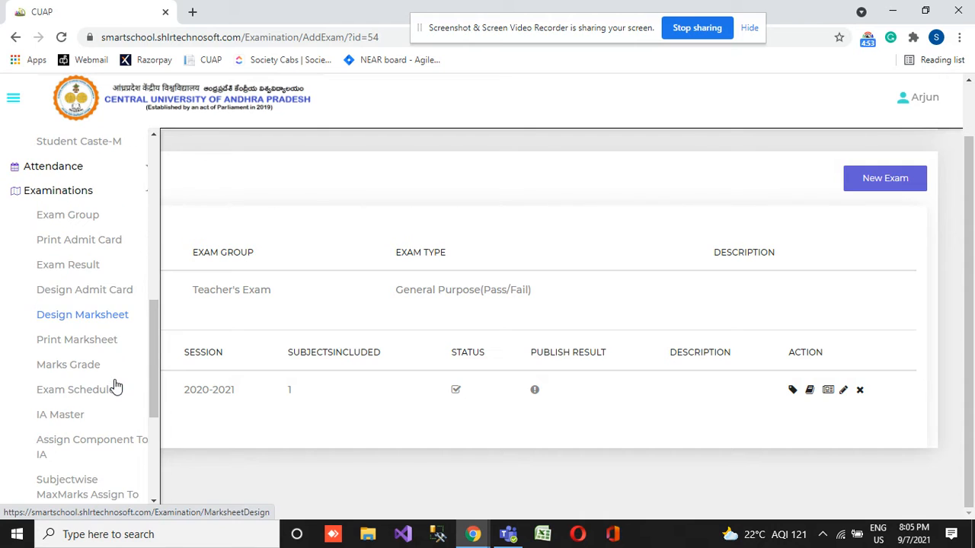
left_click(63, 394)
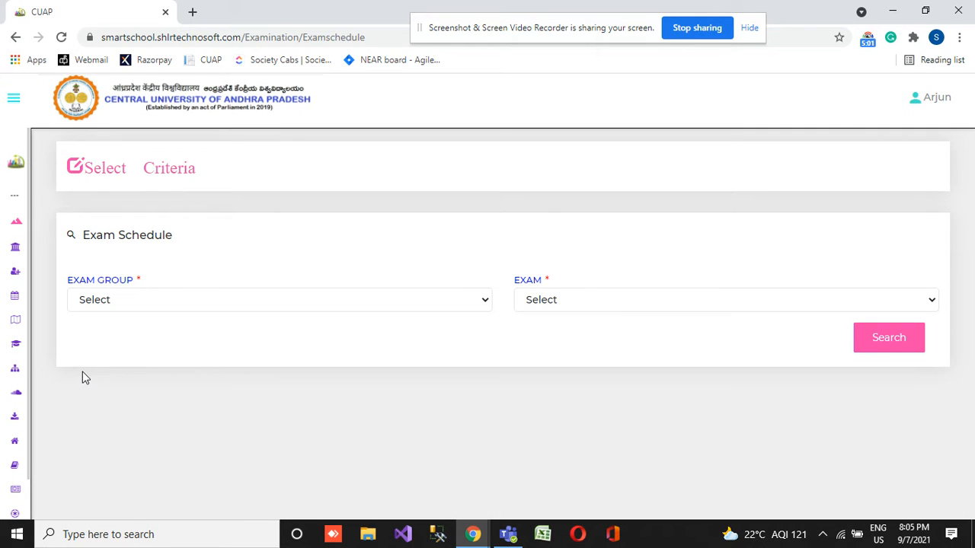
Search the exam schedule for the Teacher's Exam group and its 1st Exam, and review the listed subject, date, timing and marks
left_click(207, 300)
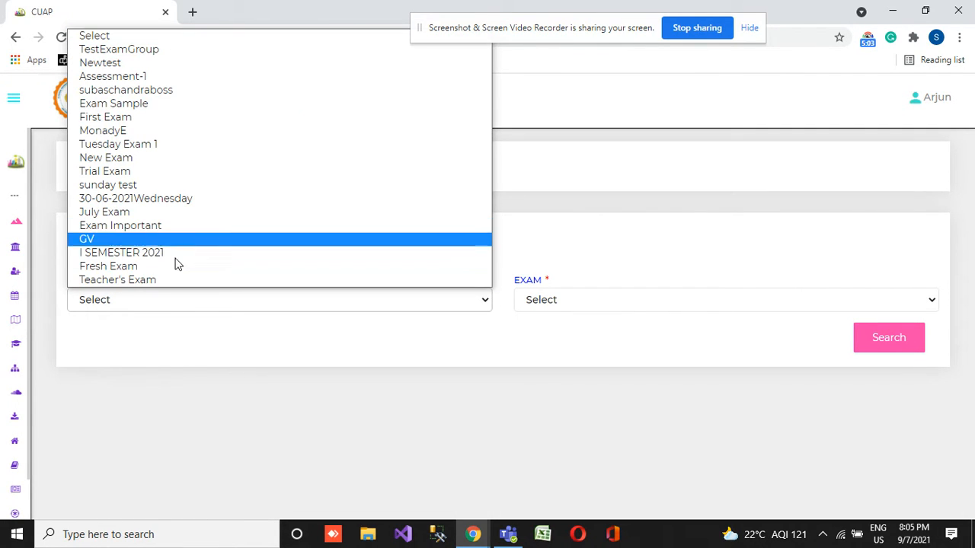
left_click(161, 280)
left_click(604, 300)
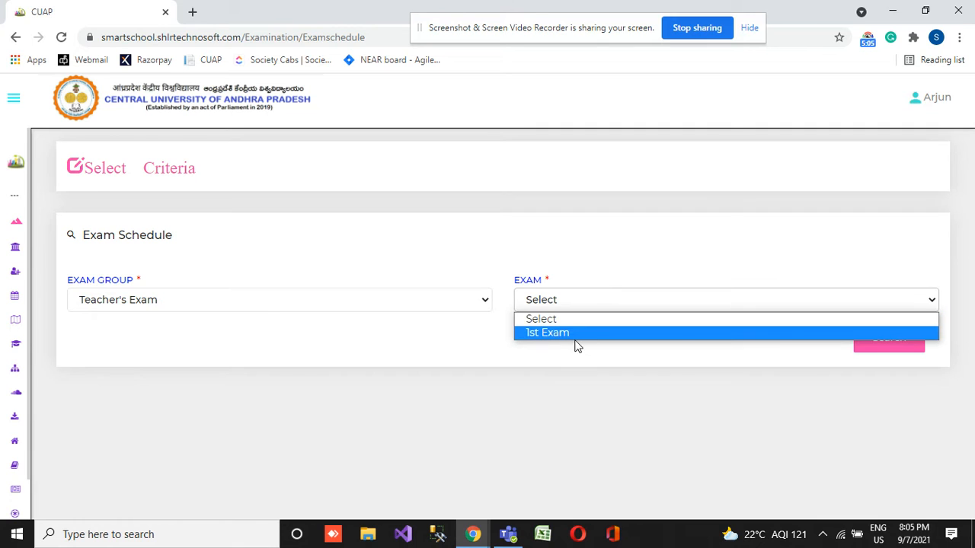
left_click(577, 335)
left_click(866, 337)
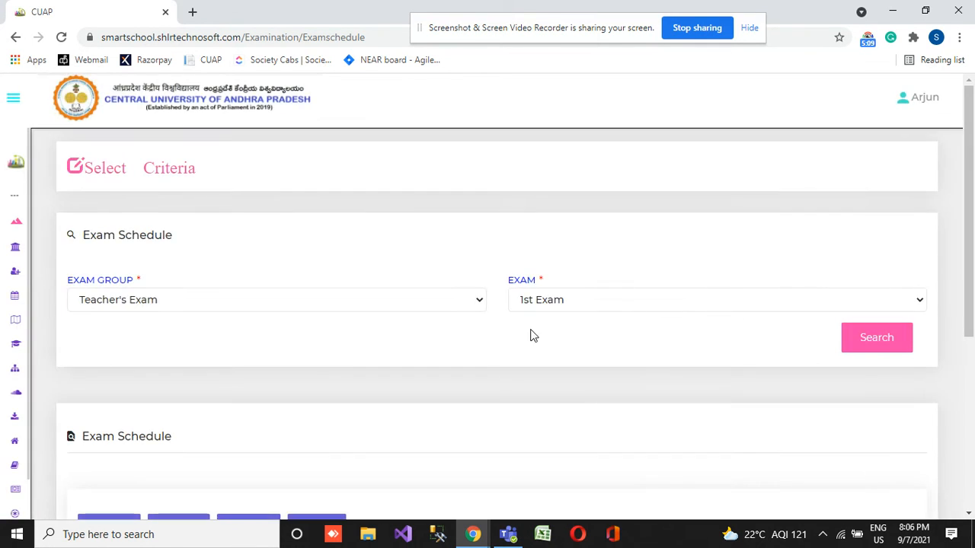
scroll(392, 335, "down", 4)
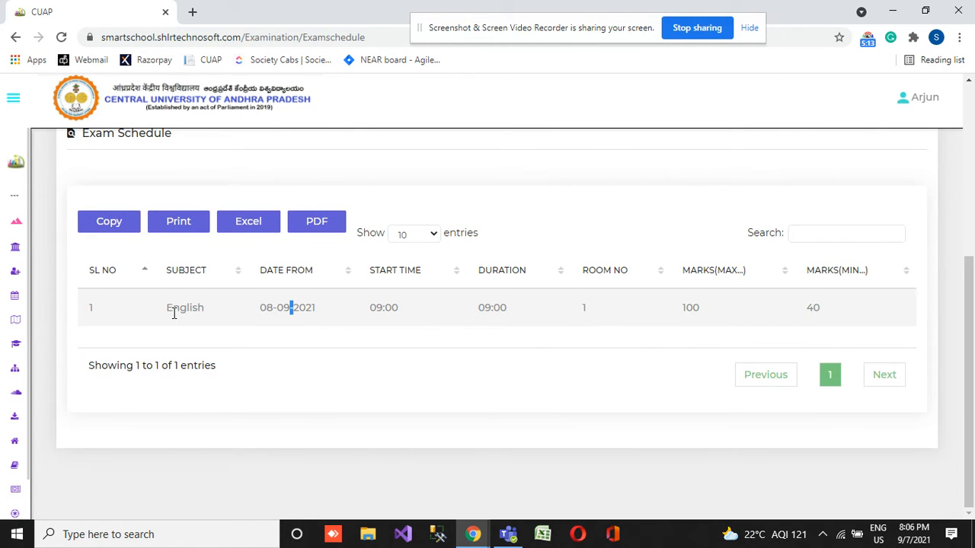
triple_click(305, 306)
scroll(564, 296, "up", 3)
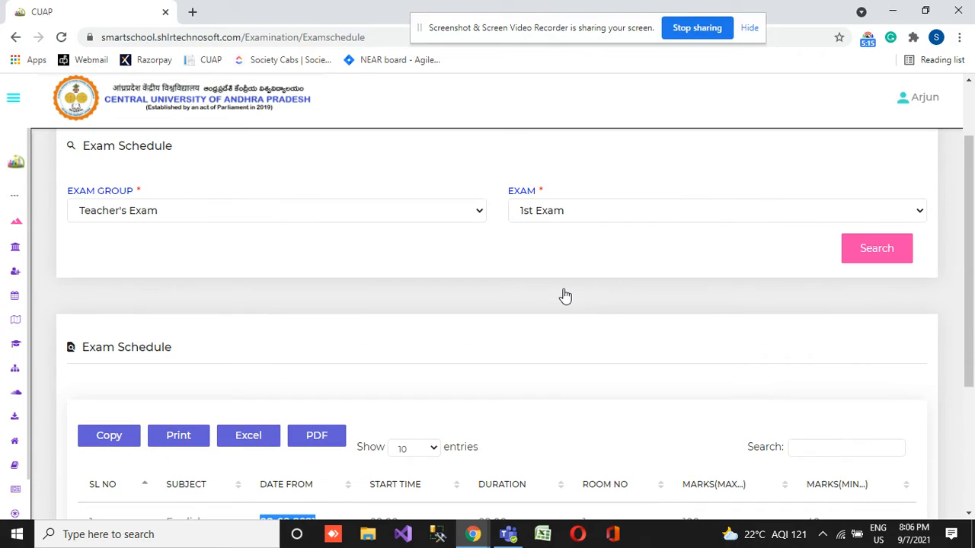
left_click(573, 213)
left_click(572, 215)
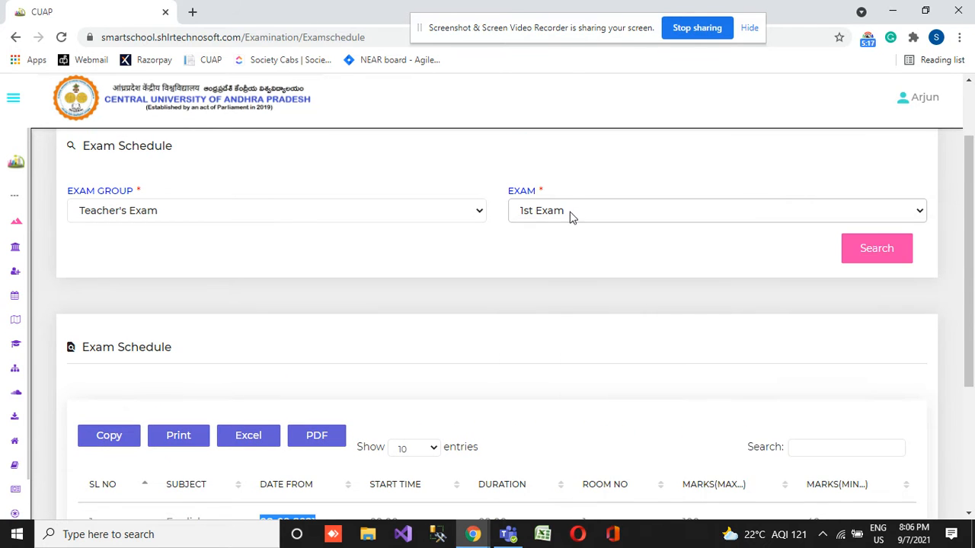
scroll(472, 347, "down", 3)
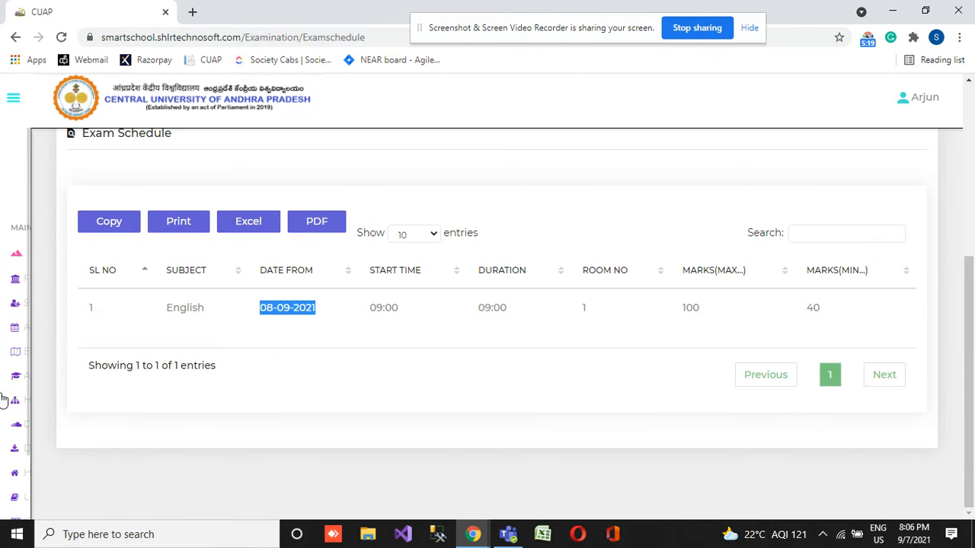
Open the IA Master page of the Examinations module and review the IA Names List
mouse_move(66, 393)
scroll(66, 394, "down", 1)
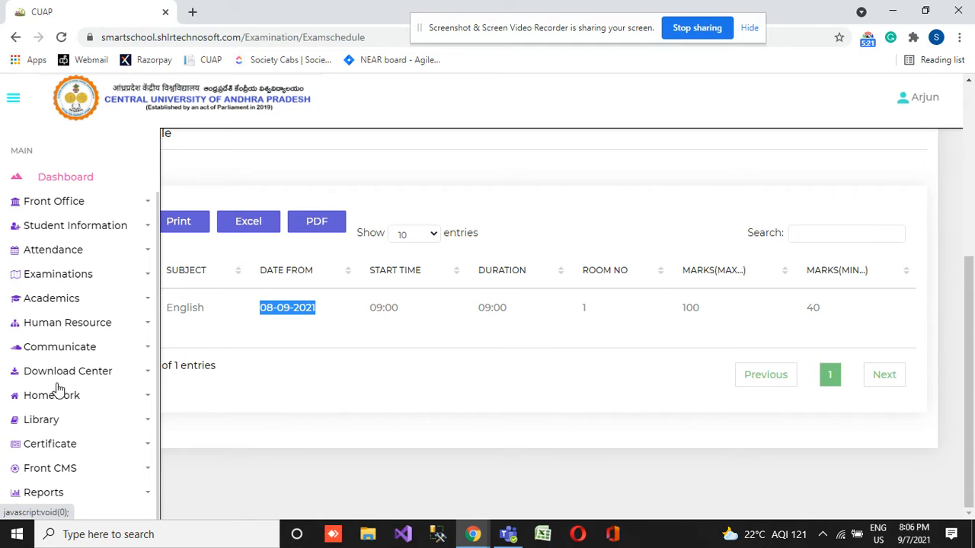
left_click(69, 282)
scroll(72, 282, "down", 4)
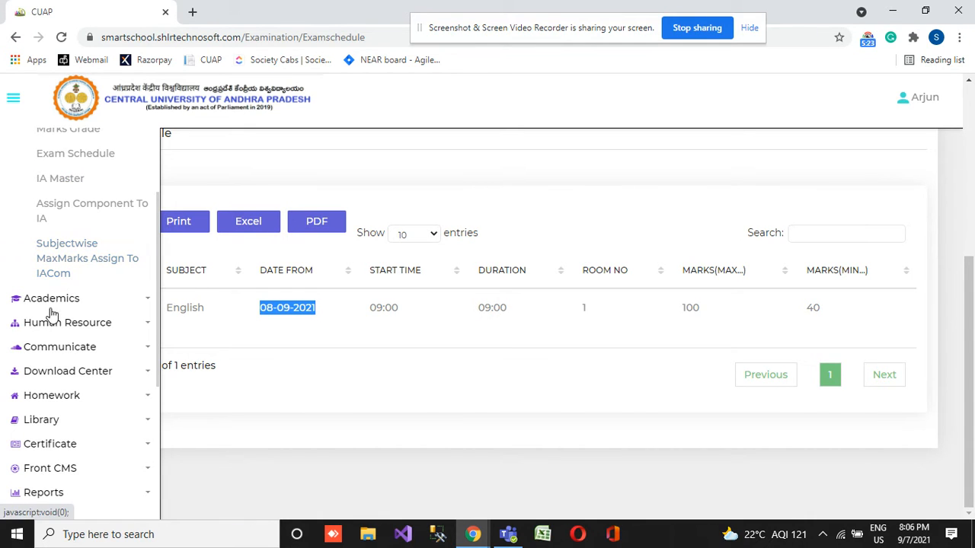
left_click(65, 176)
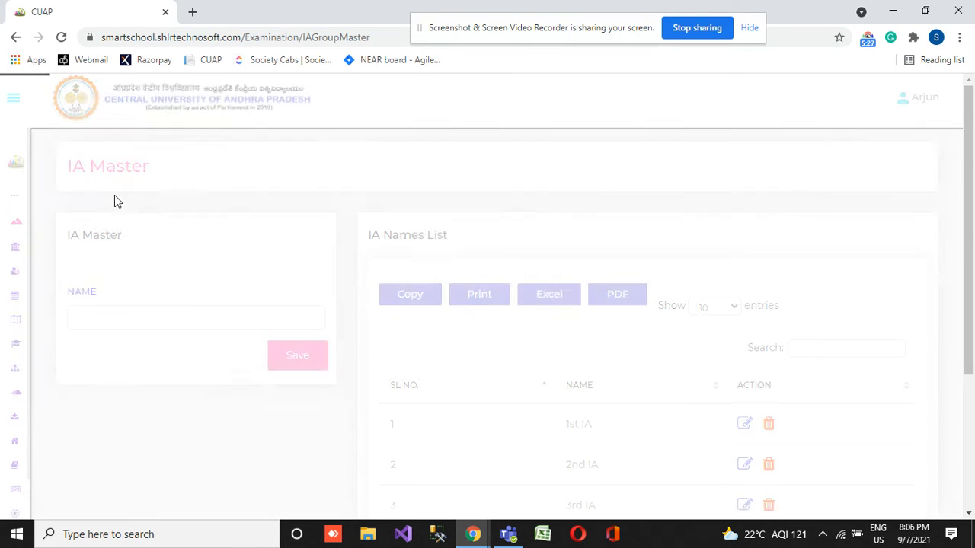
scroll(464, 343, "down", 3)
scroll(475, 355, "up", 3)
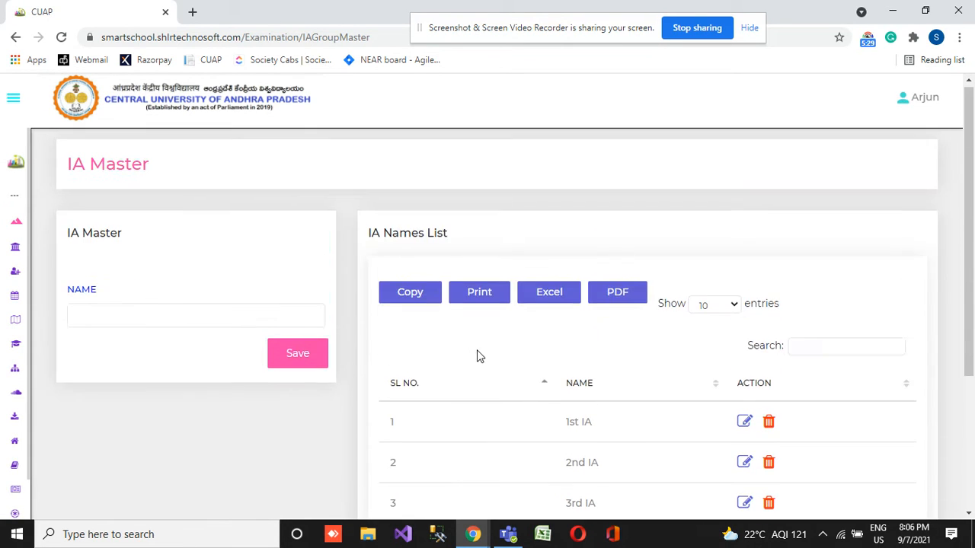
scroll(479, 356, "down", 3)
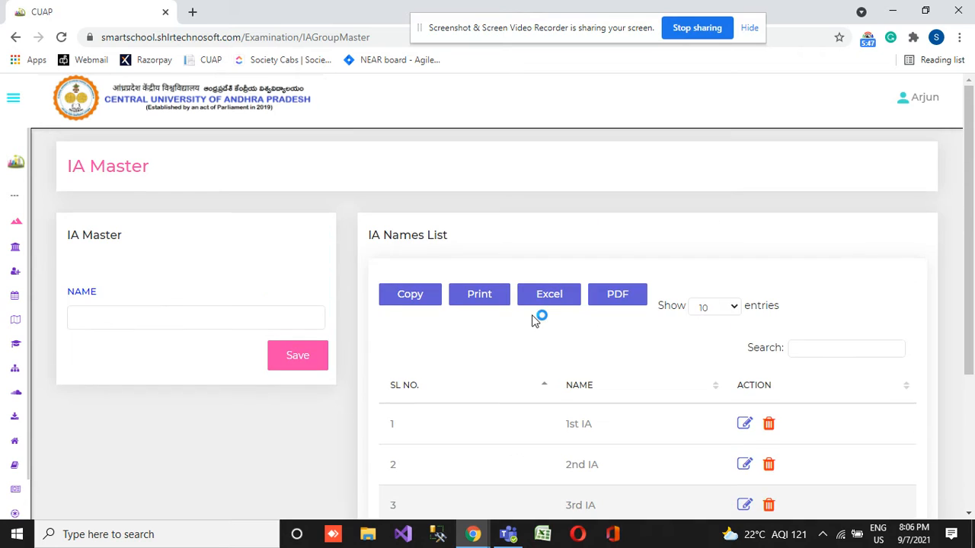
Open the Assign Component To IA page of the Examinations module
mouse_move(9, 347)
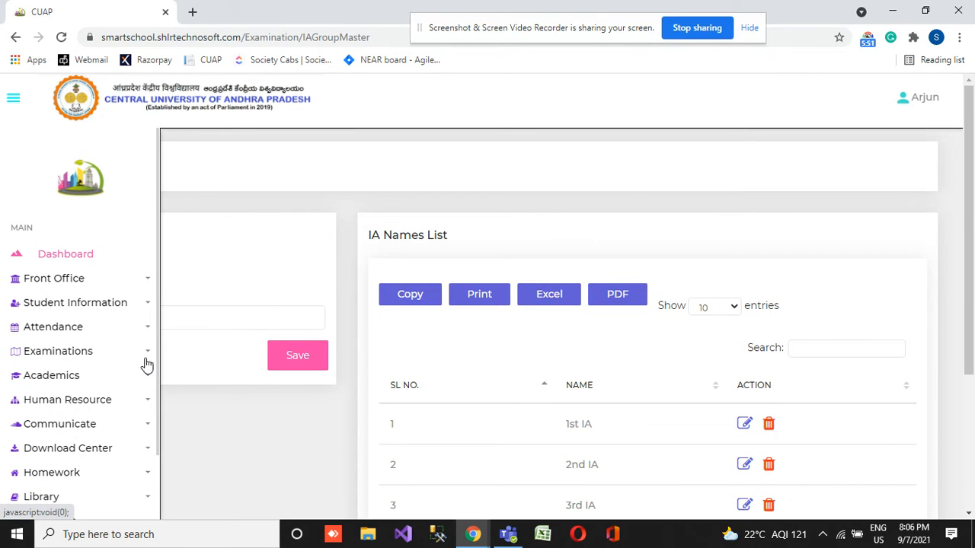
left_click(93, 351)
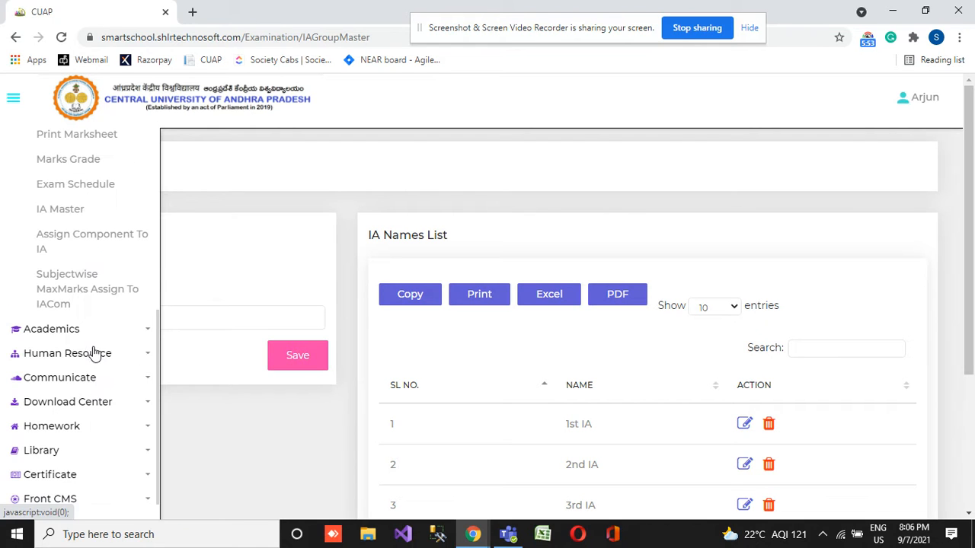
left_click(76, 244)
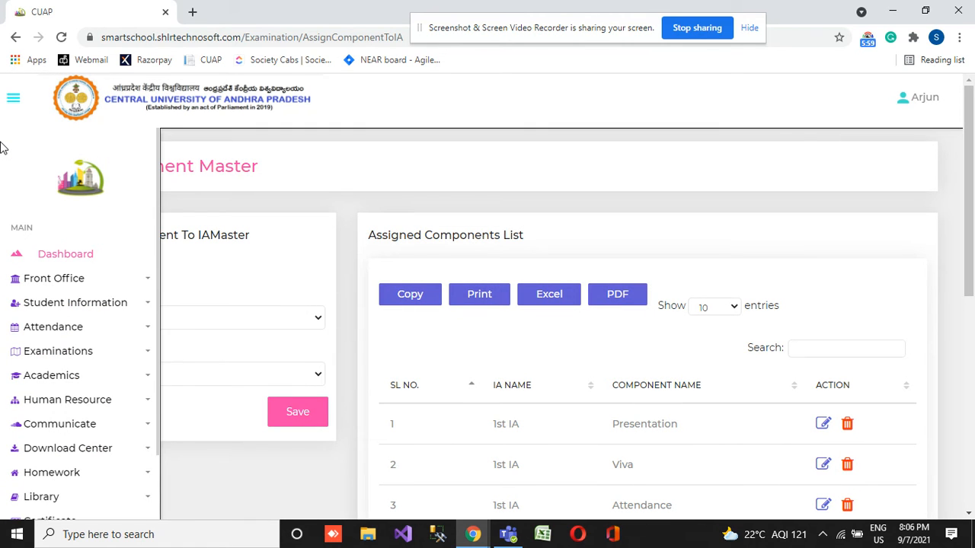
Try to assign the Presentation component to 1st IA
left_click(152, 318)
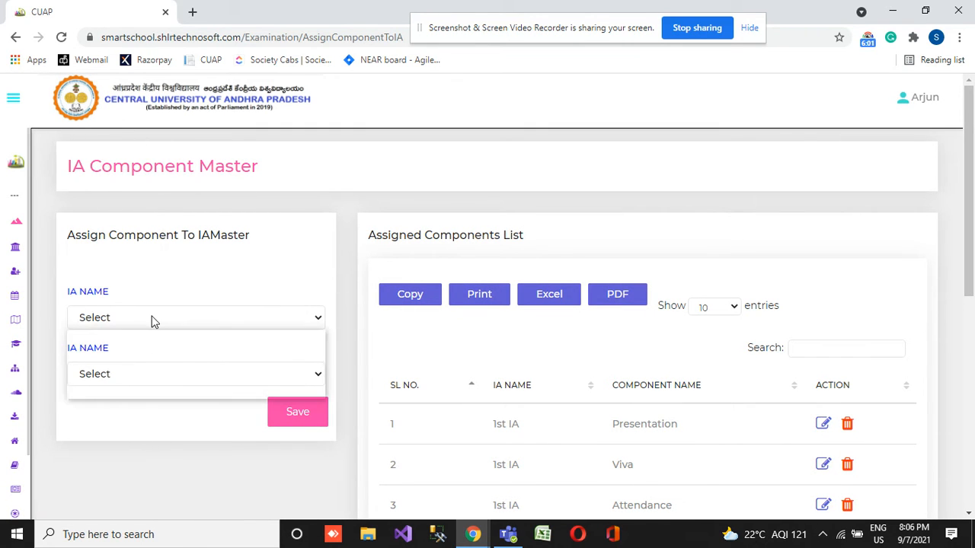
left_click(131, 340)
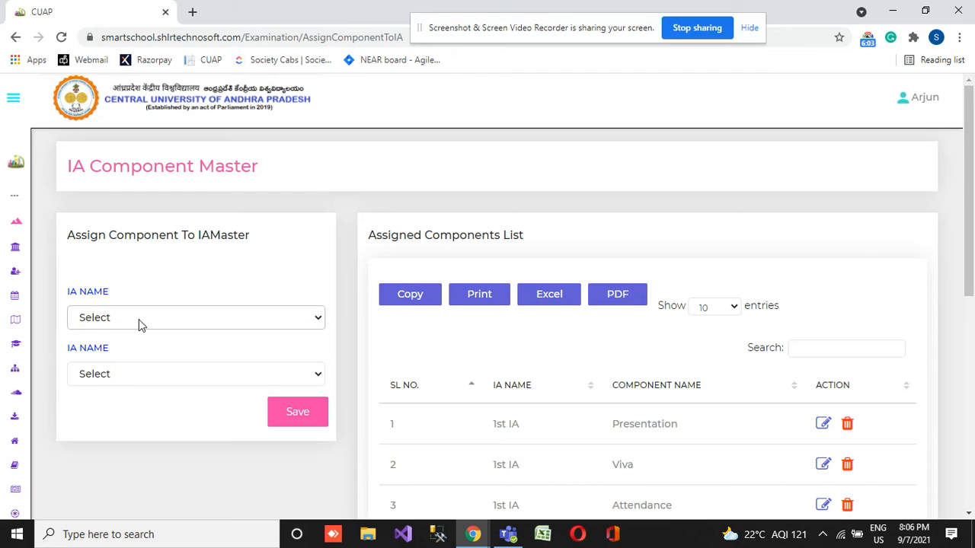
left_click(139, 319)
left_click(122, 351)
scroll(174, 307, "down", 2)
left_click(106, 233)
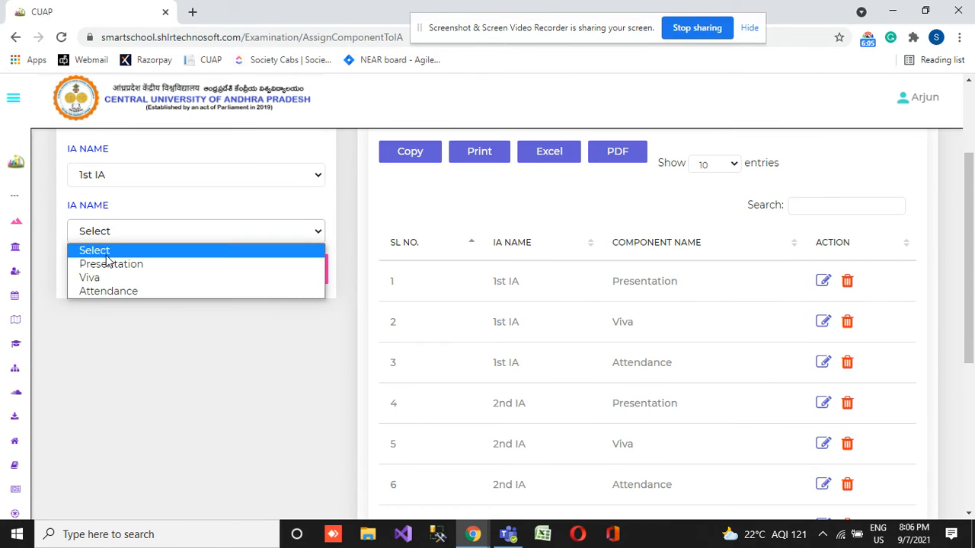
left_click(107, 263)
left_click(297, 269)
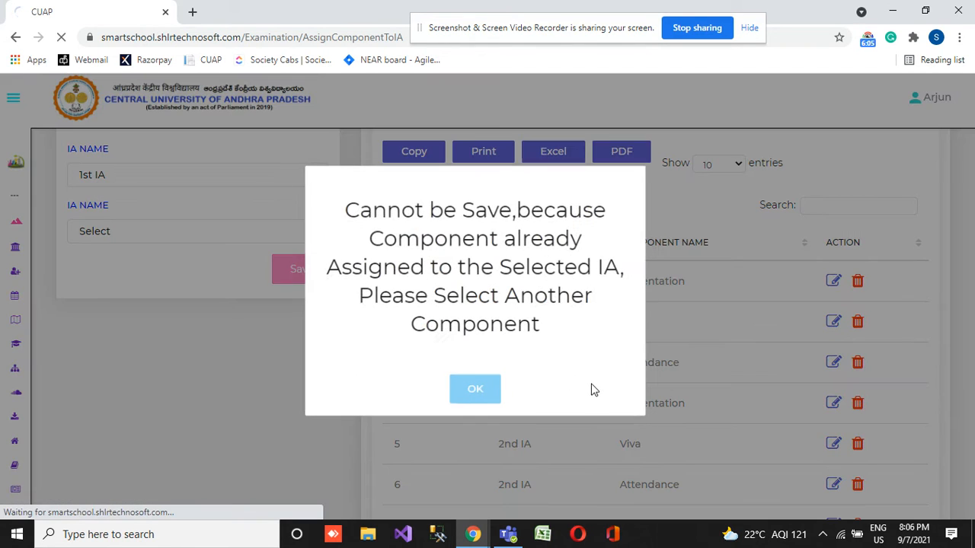
left_click(488, 391)
Review the Assigned Components List, checking the Presentation, Viva and Attendance components of 1st IA
scroll(559, 368, "down", 4)
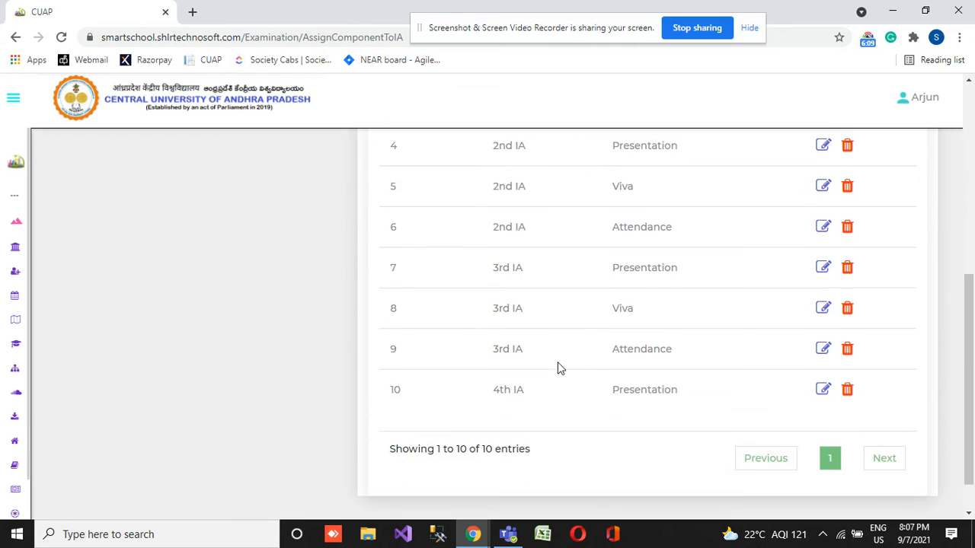
scroll(558, 362, "up", 4)
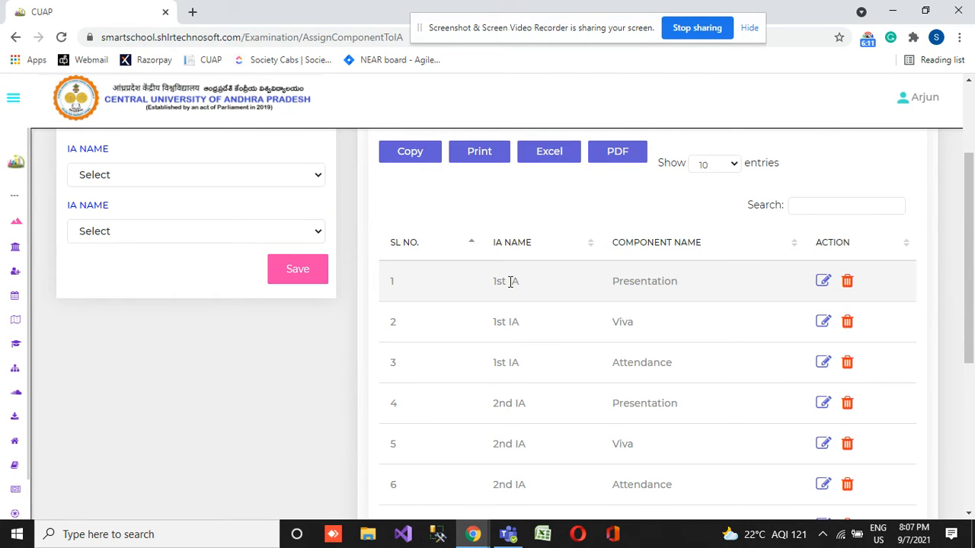
double_click(657, 282)
double_click(629, 324)
double_click(641, 364)
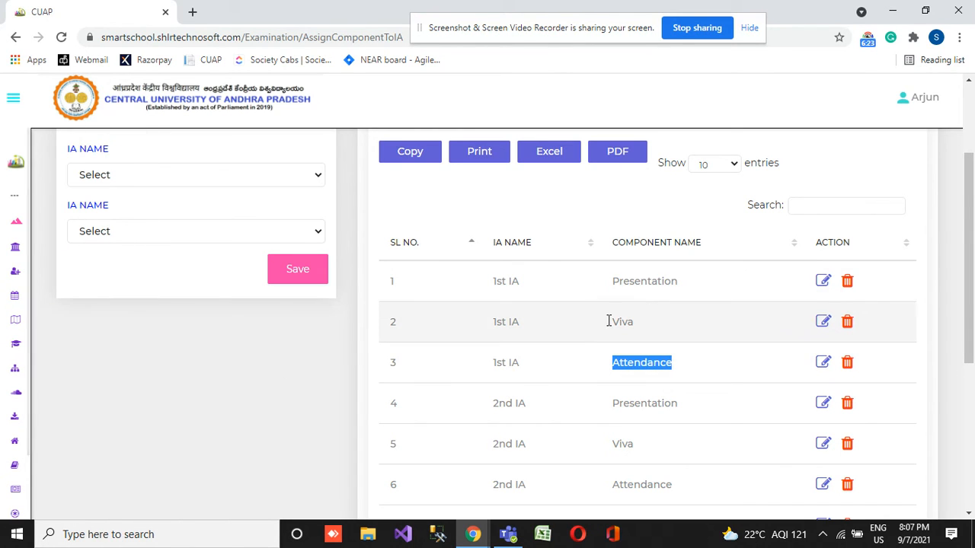
scroll(234, 329, "up", 2)
Open the Subjectwise MaxMarks Assign To IACom page and review the component maximum marks listed for each subject
mouse_move(15, 314)
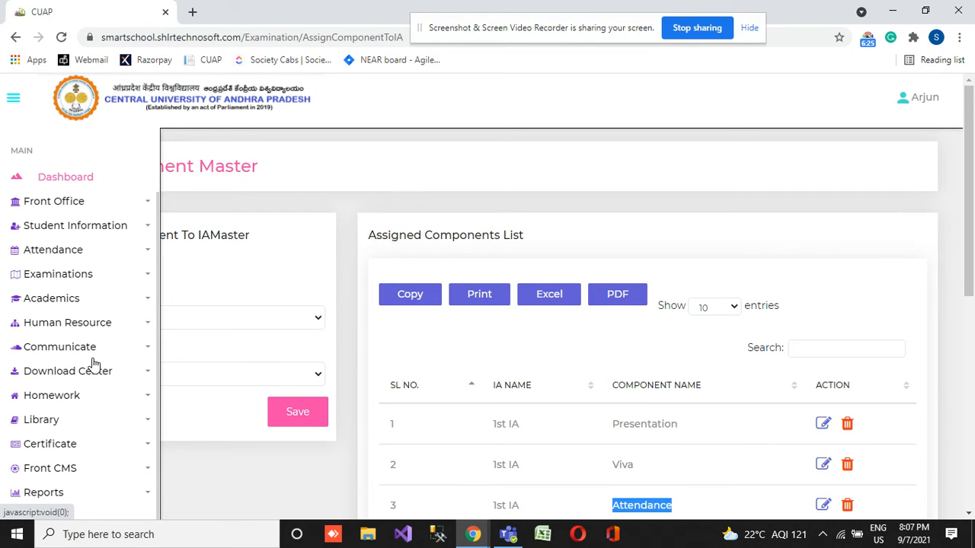
left_click(101, 276)
scroll(98, 295, "down", 2)
left_click(53, 371)
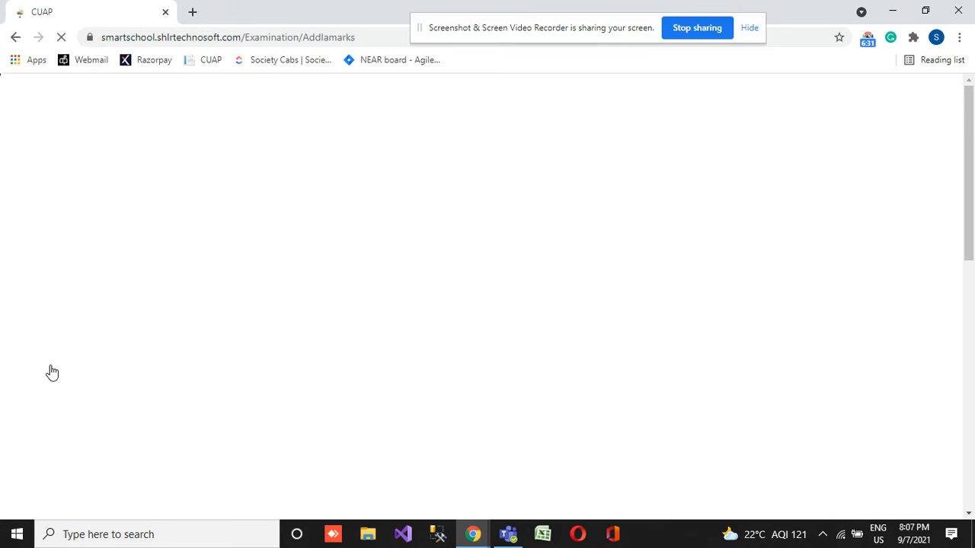
scroll(413, 264, "down", 4)
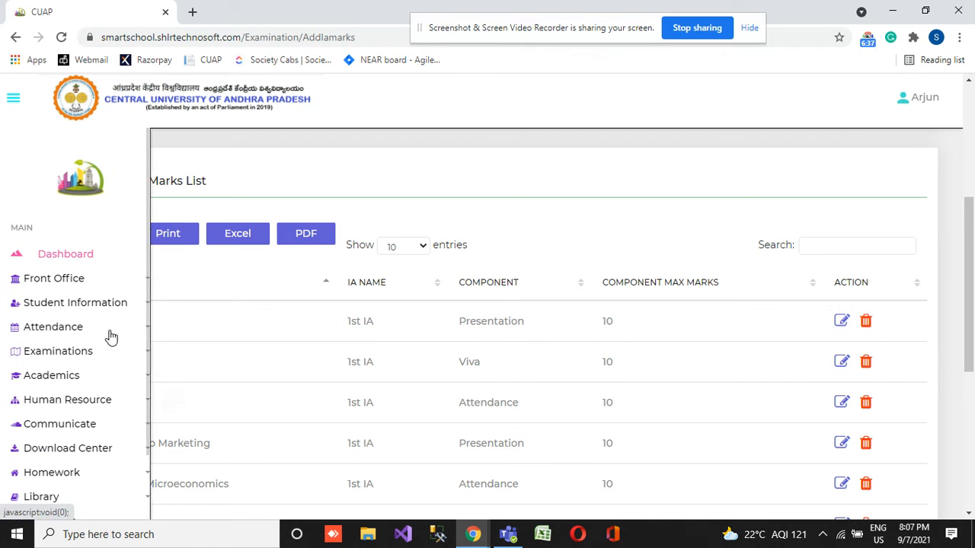
Inspect the English Presentation entry of 1st IA and its component options in the edit form, and leave without updating
double_click(99, 322)
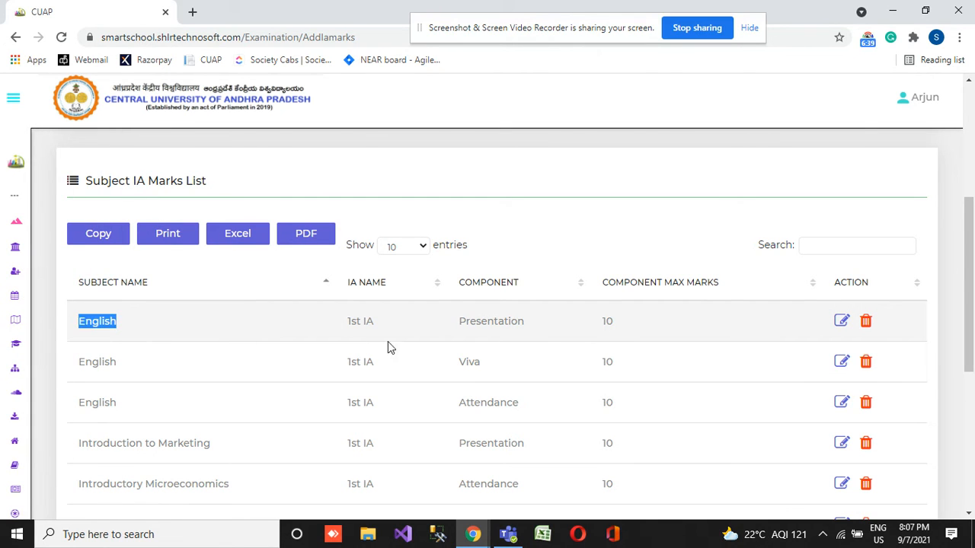
double_click(511, 328)
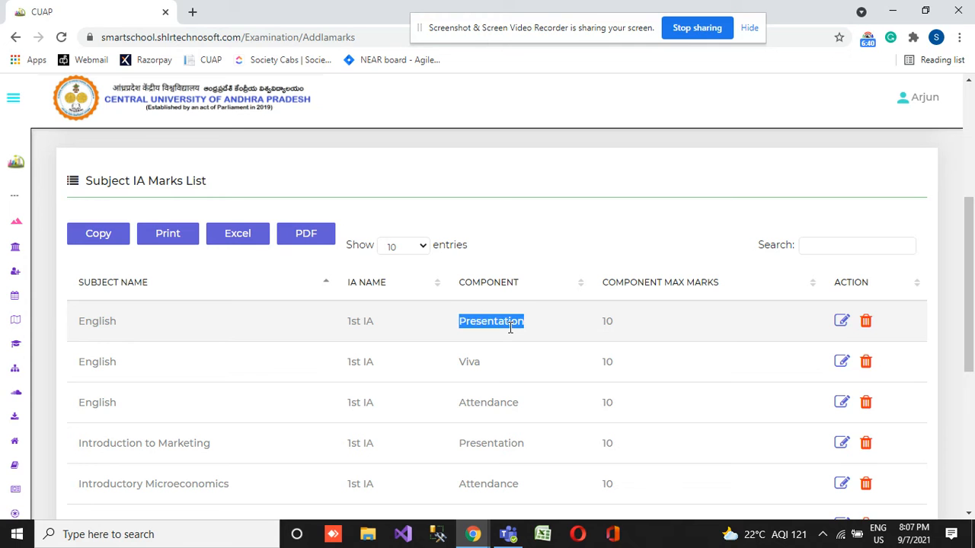
left_click(607, 328)
left_click(841, 320)
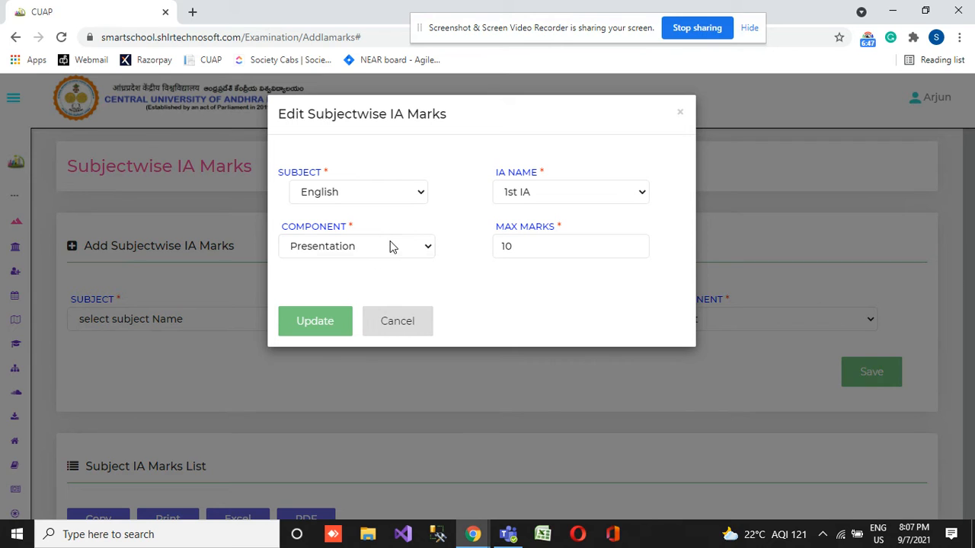
left_click(392, 246)
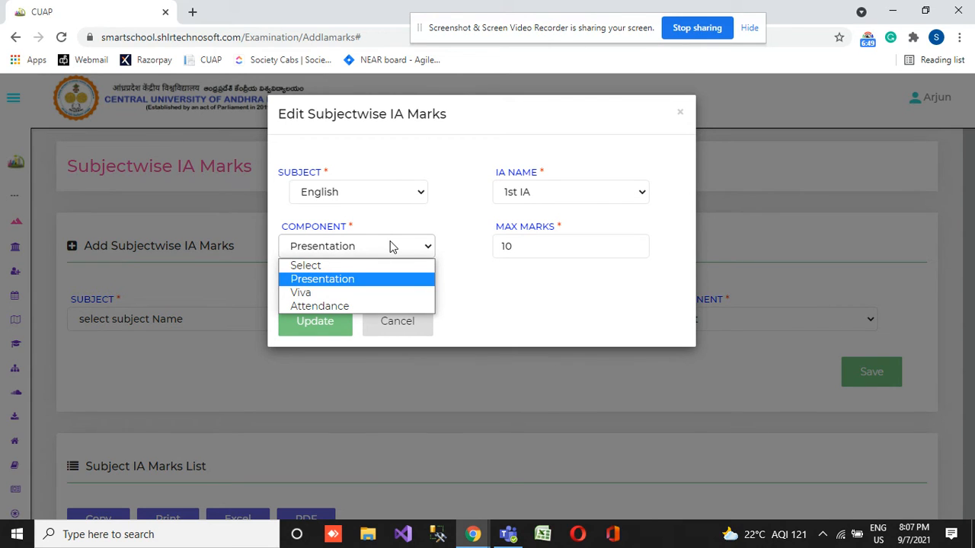
left_click(503, 297)
left_click(397, 321)
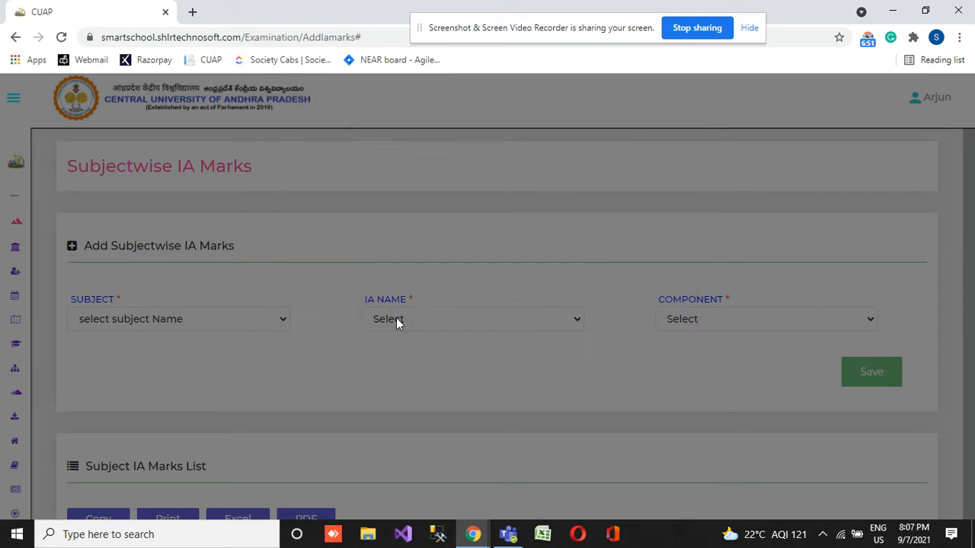
scroll(529, 311, "down", 5)
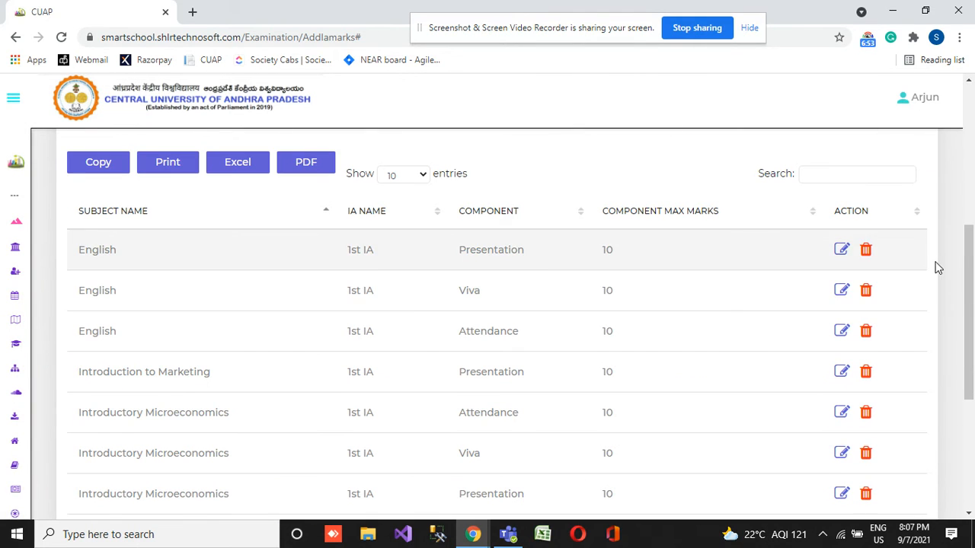
Open the Exam Group page of the Examinations module
mouse_move(4, 315)
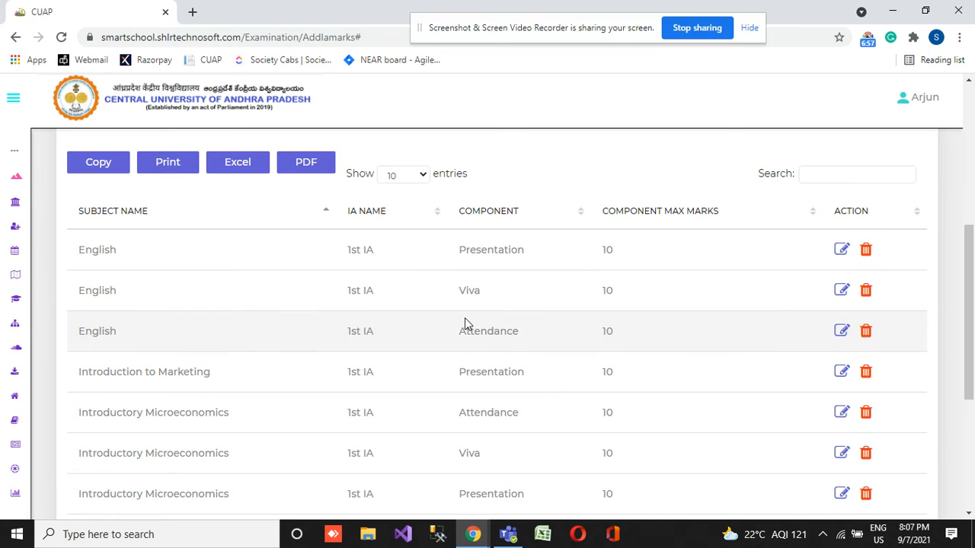
mouse_move(15, 346)
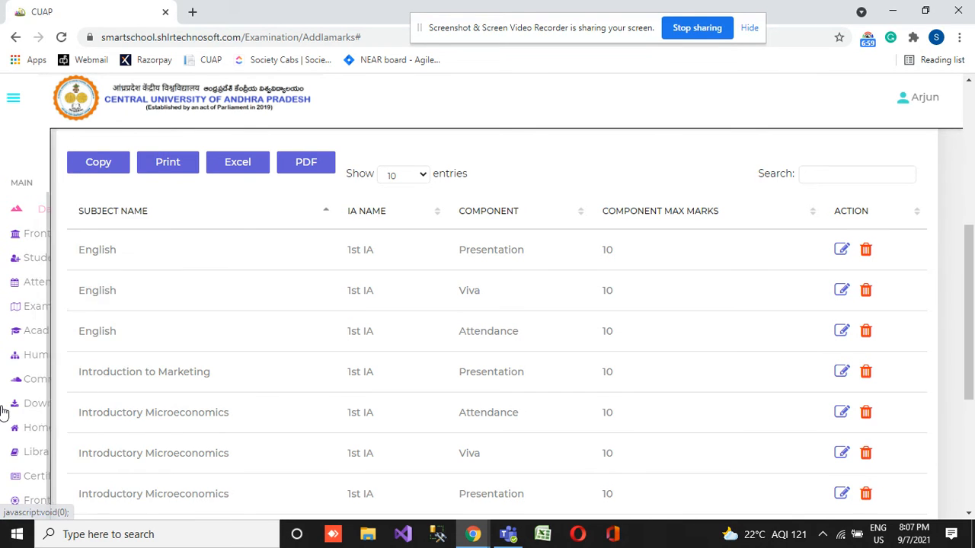
left_click(95, 308)
scroll(96, 313, "down", 5)
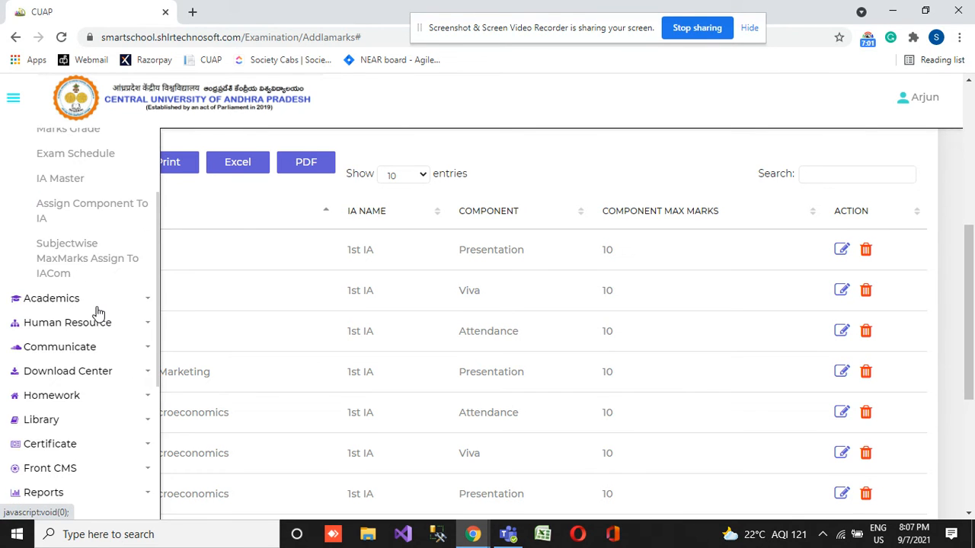
scroll(19, 285, "up", 5)
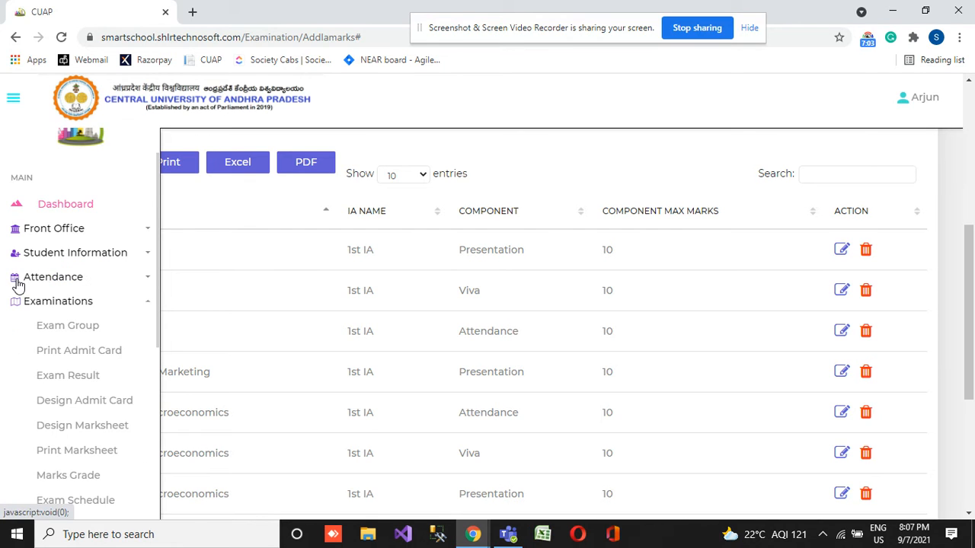
scroll(59, 343, "down", 1)
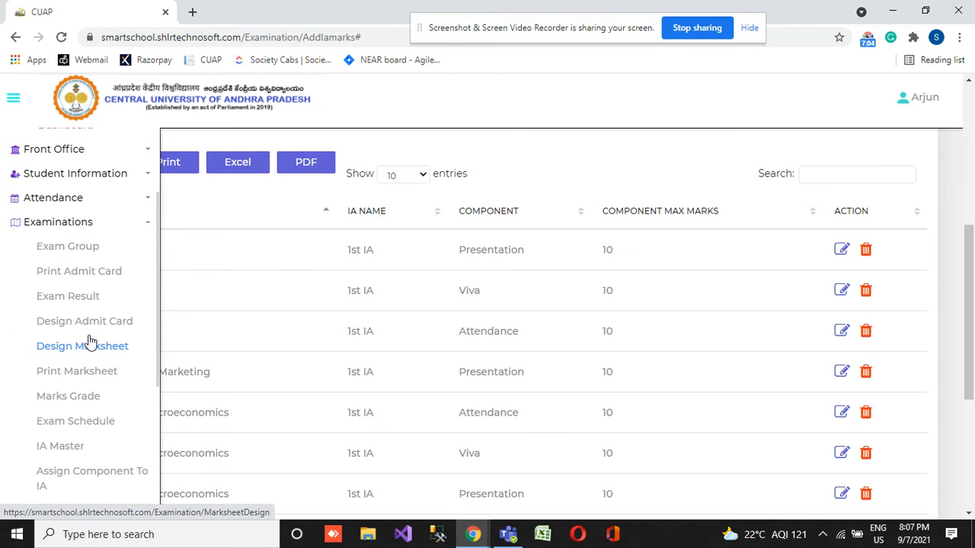
left_click(73, 252)
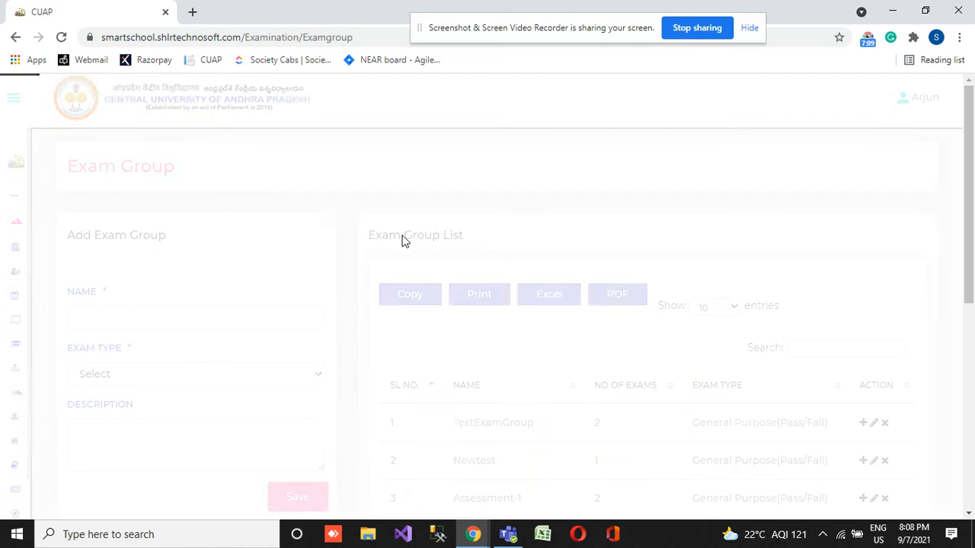
Find the Teacher's Exam group and open the exam marks page of its 1st Exam
scroll(659, 311, "down", 5)
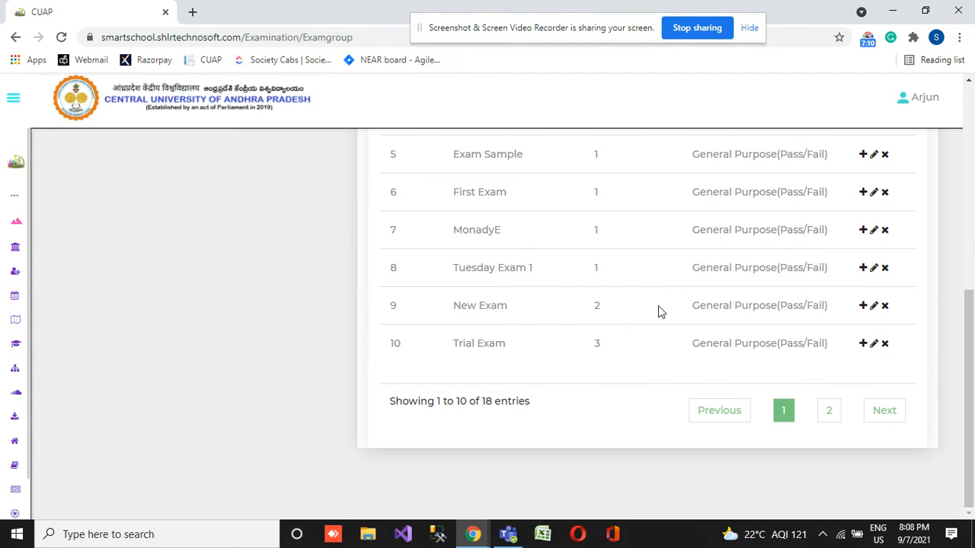
left_click(829, 409)
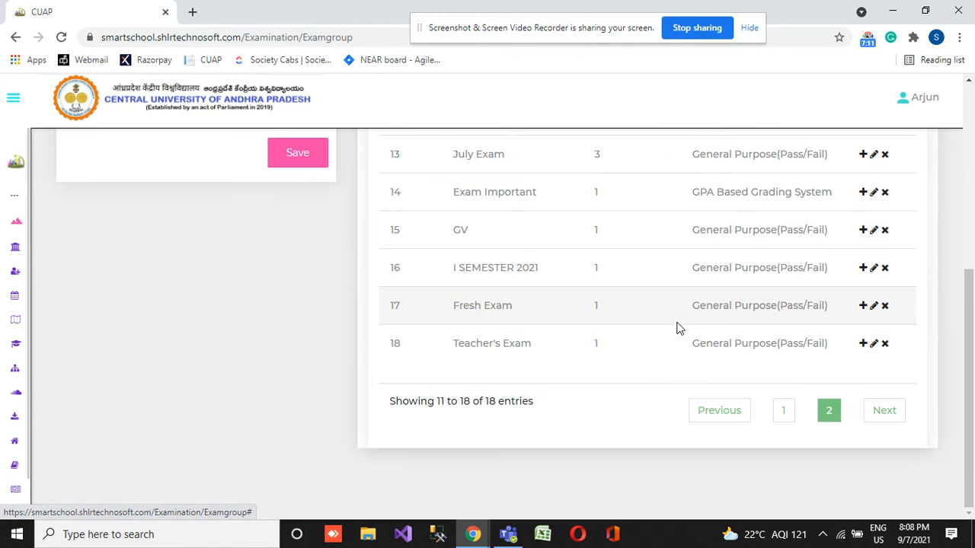
left_click(863, 344)
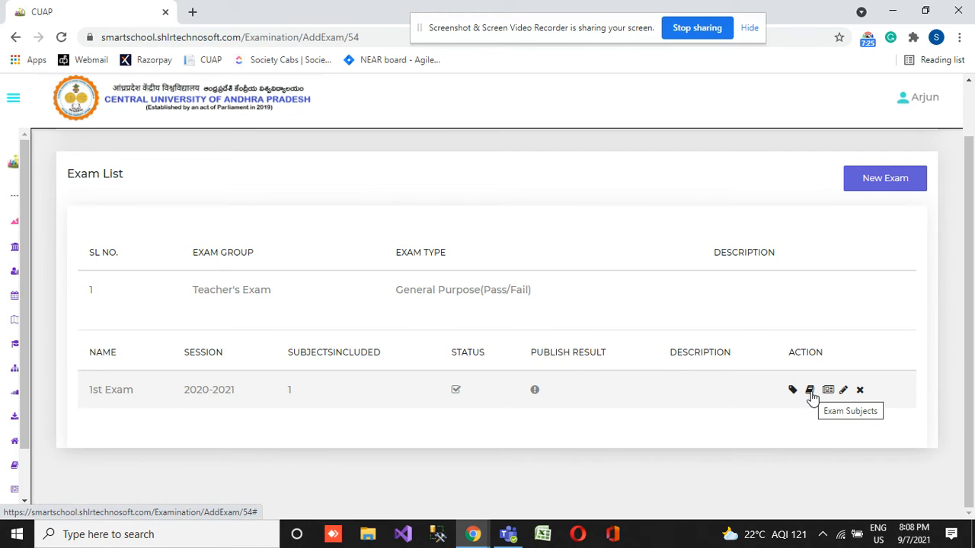
left_click(829, 391)
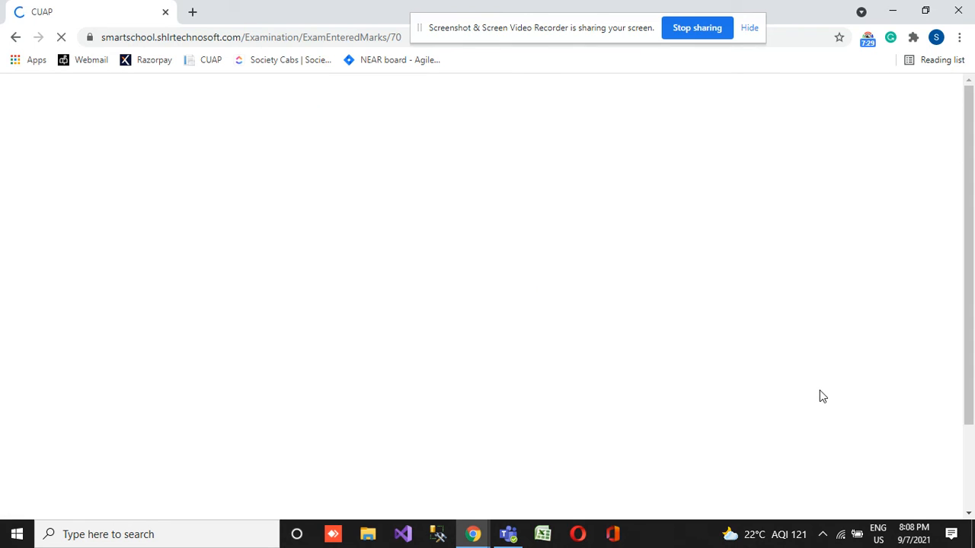
Check the English subject's schedule details in the 1st Exam and open its marks entry
scroll(579, 298, "down", 3)
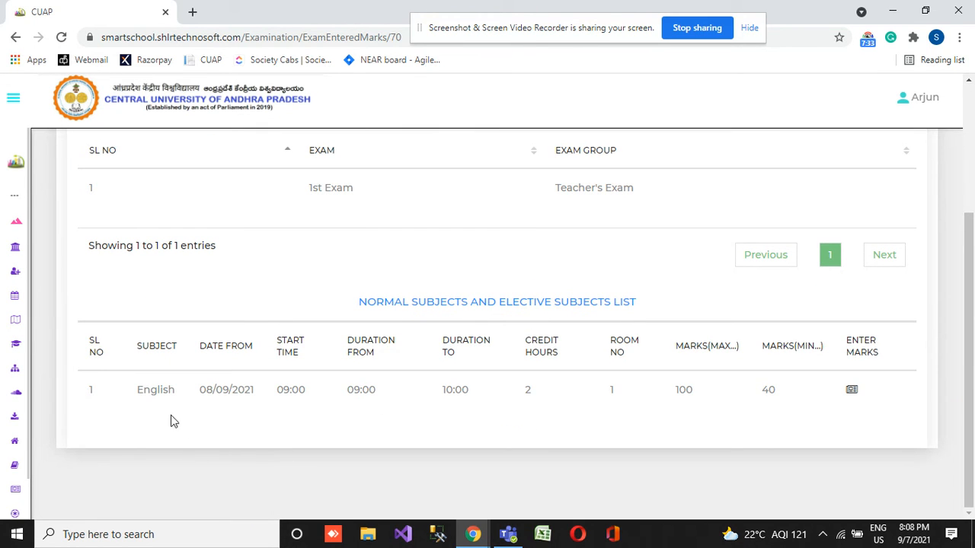
double_click(155, 390)
left_click(457, 389)
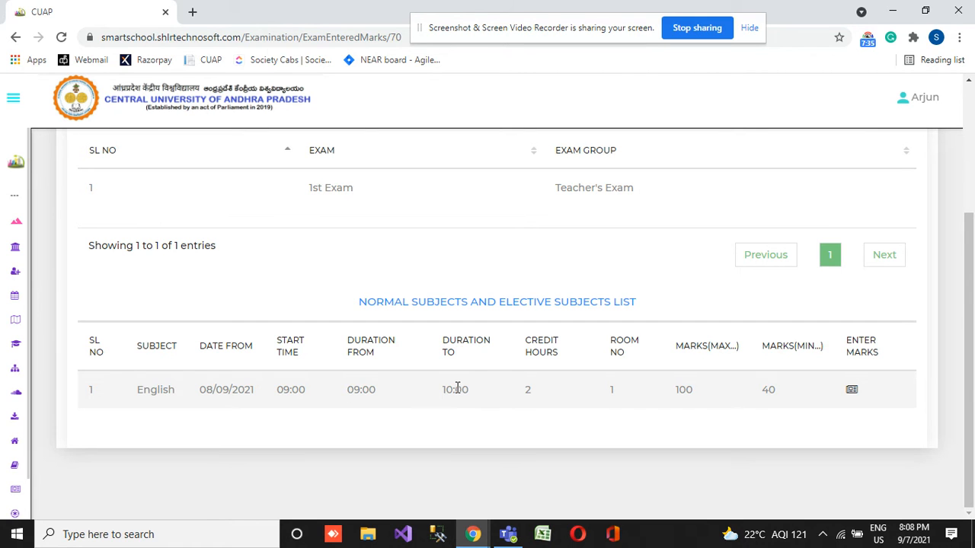
double_click(457, 389)
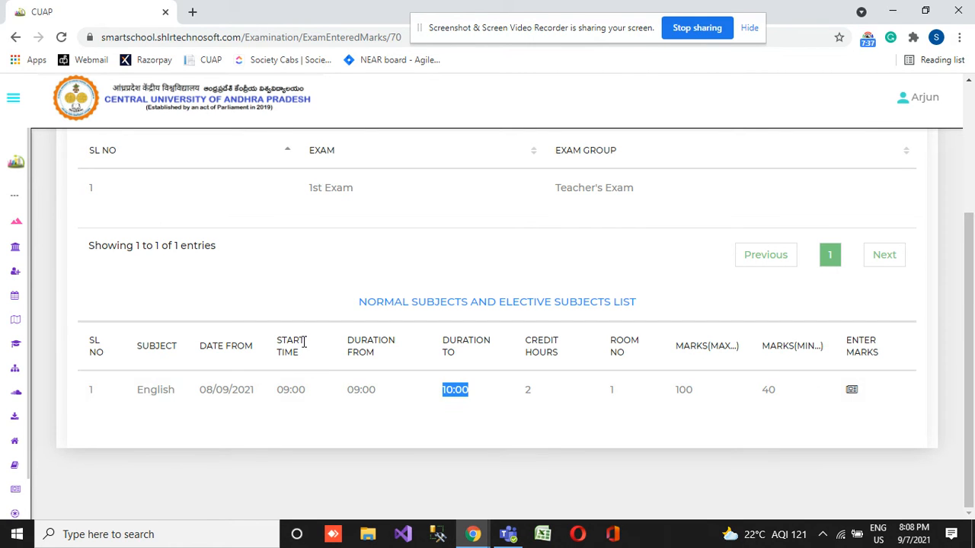
scroll(304, 343, "up", 3)
scroll(316, 343, "down", 3)
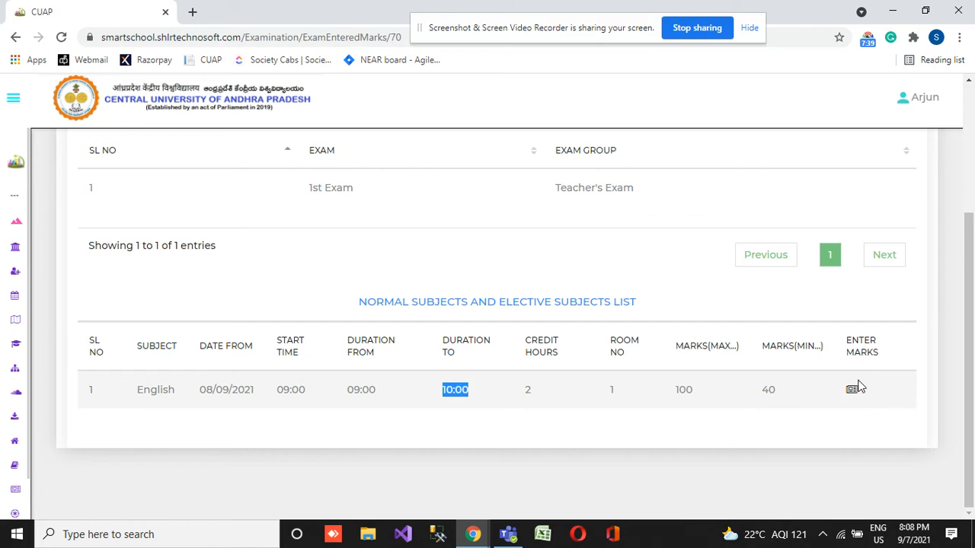
left_click(853, 390)
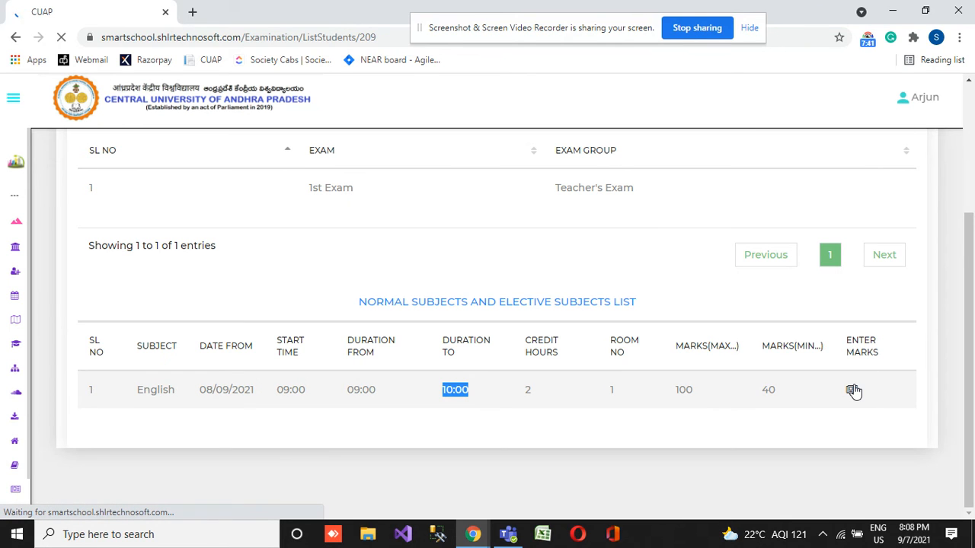
Search for students of B.Sc Economics Sem-1, Section A, session 2020-2021
mouse_move(65, 280)
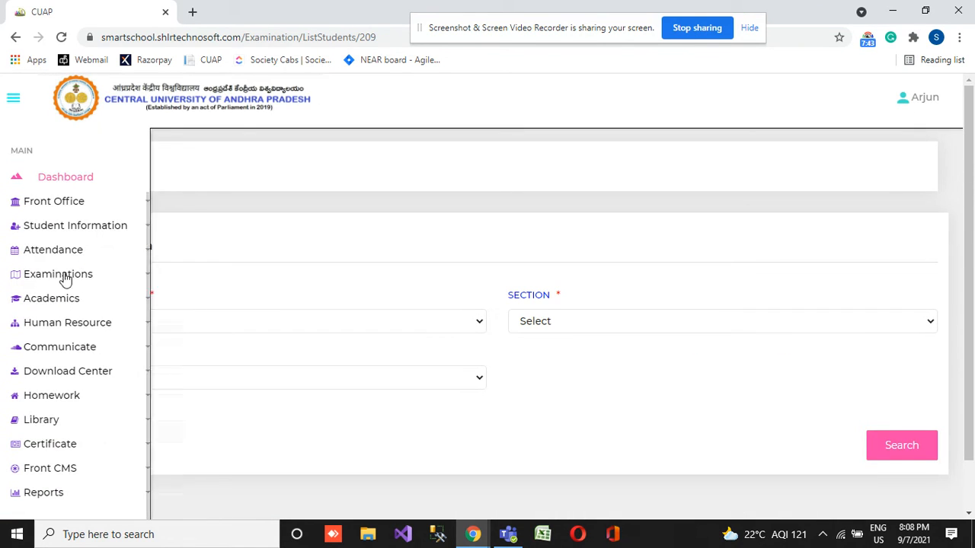
left_click(163, 272)
scroll(181, 50, "down", 1)
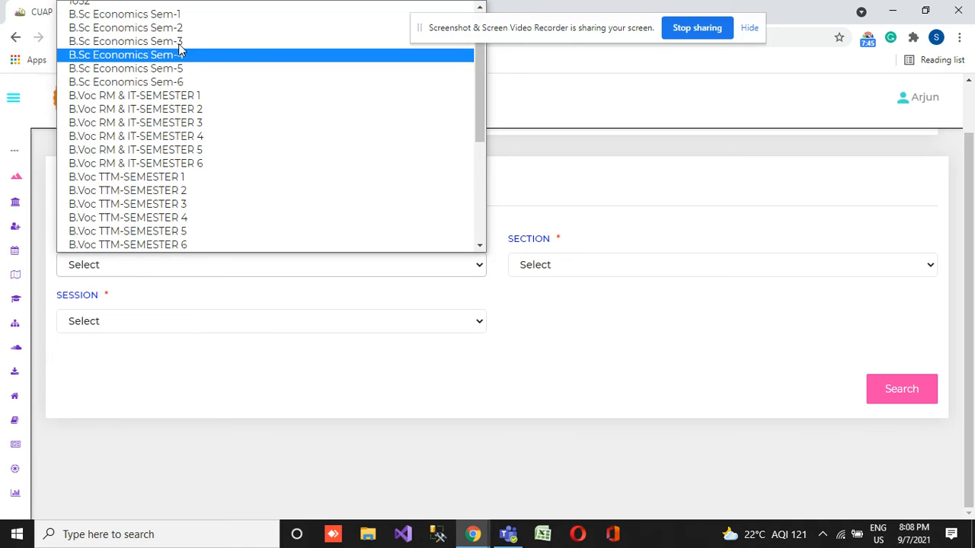
left_click(194, 15)
left_click(614, 277)
left_click(585, 295)
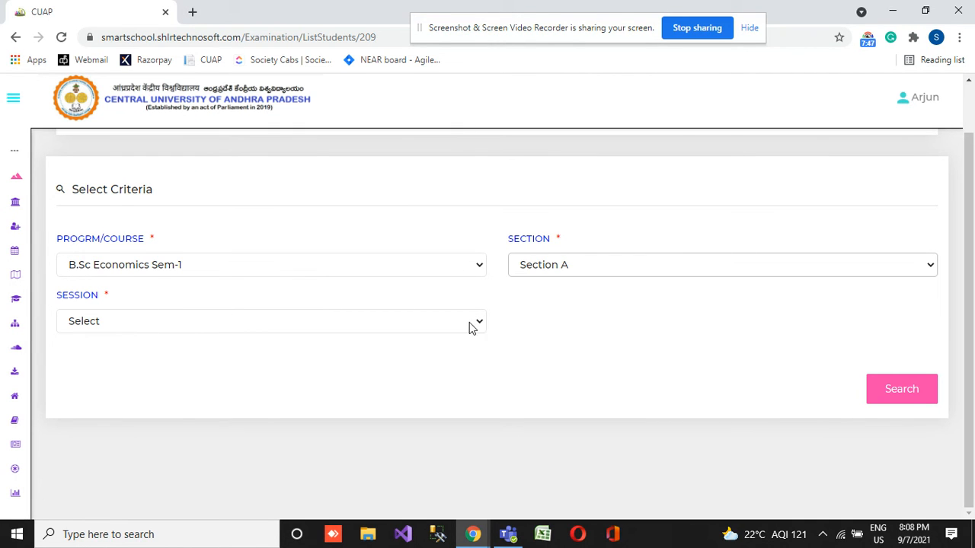
left_click(118, 332)
left_click(113, 353)
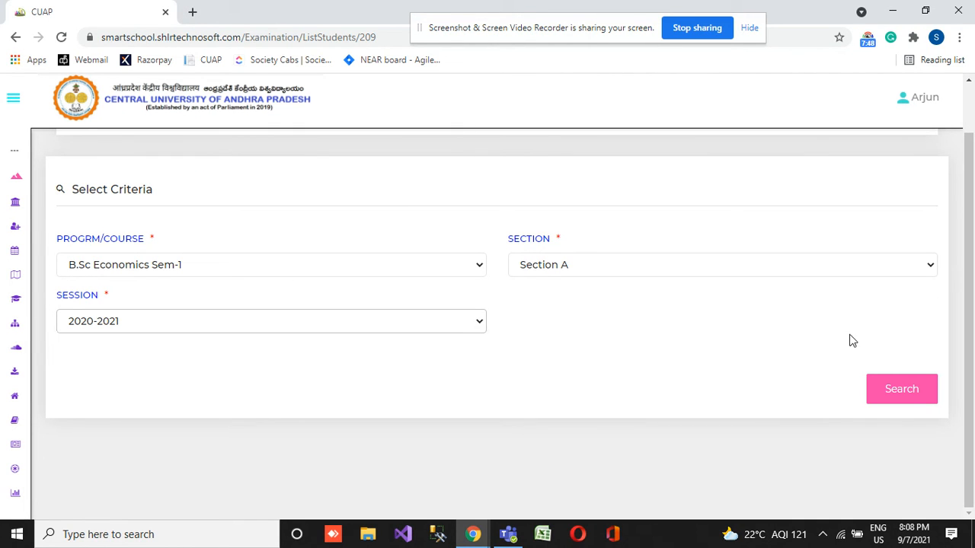
left_click(910, 386)
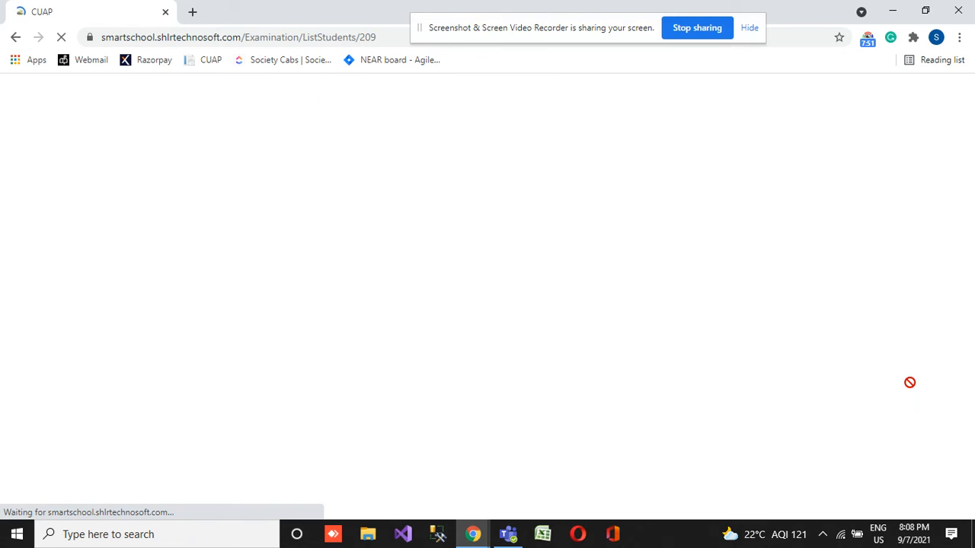
Open the IA marks form of the fourth listed student and expand the IA marks list
scroll(533, 339, "down", 6)
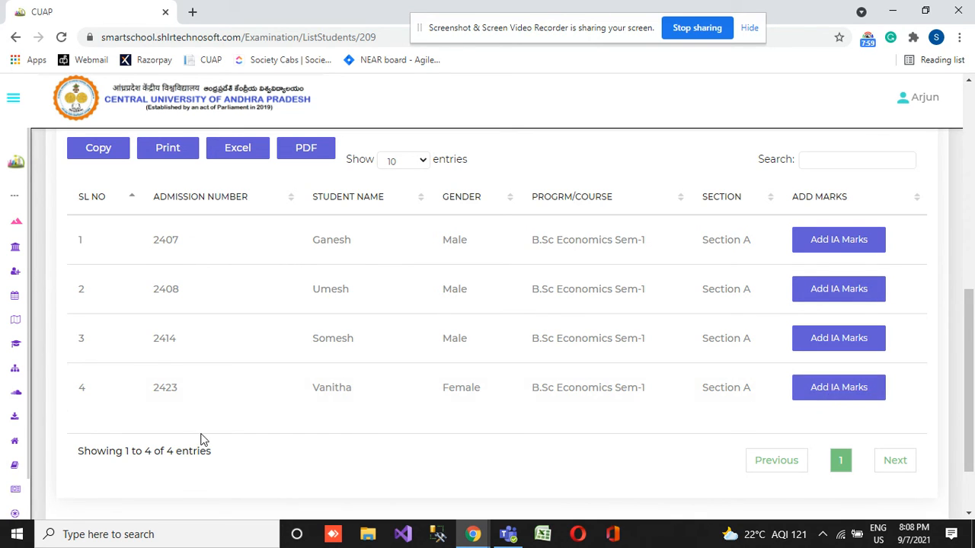
left_click(798, 397)
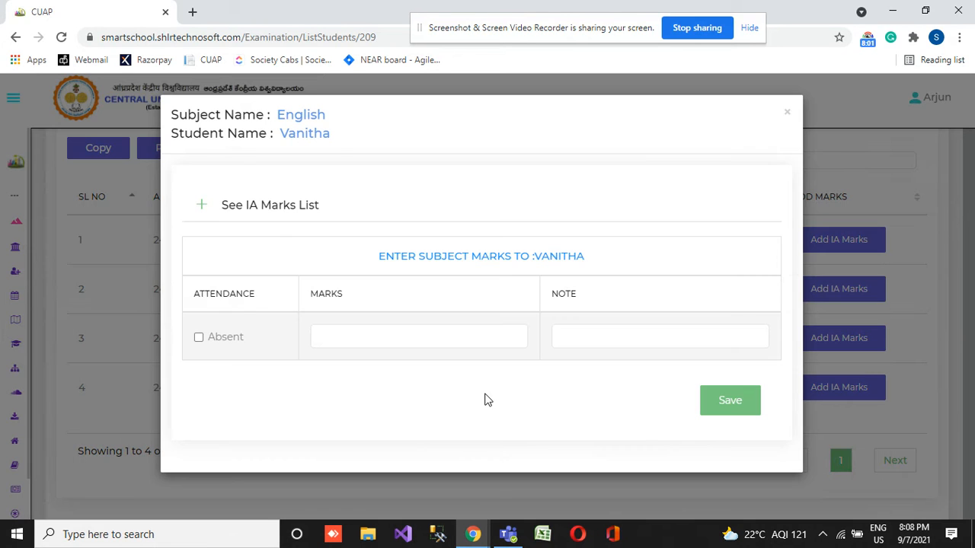
left_click(250, 211)
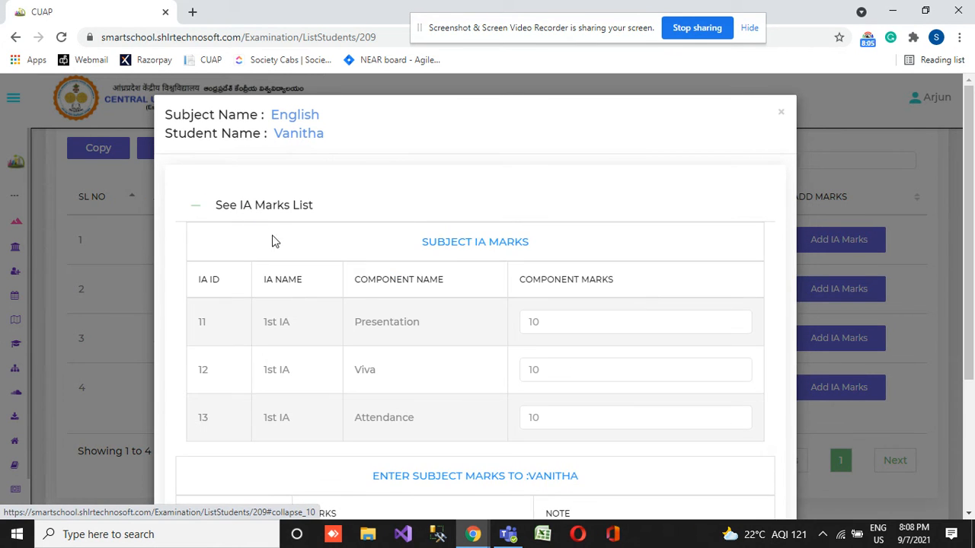
scroll(471, 302, "down", 2)
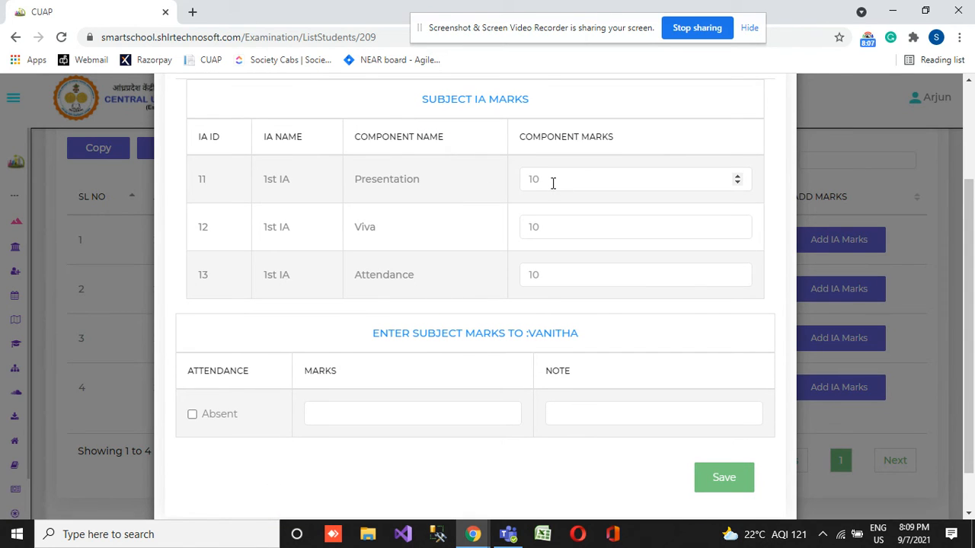
Enter the student's 1st IA component marks for English: Presentation 9, Viva 8 and Attendance 9
left_click(553, 183)
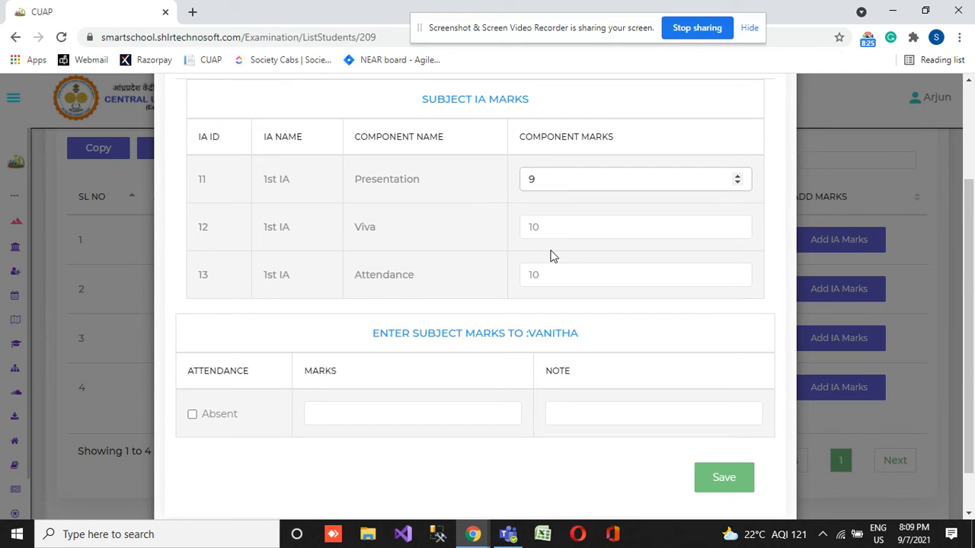
left_click(556, 226)
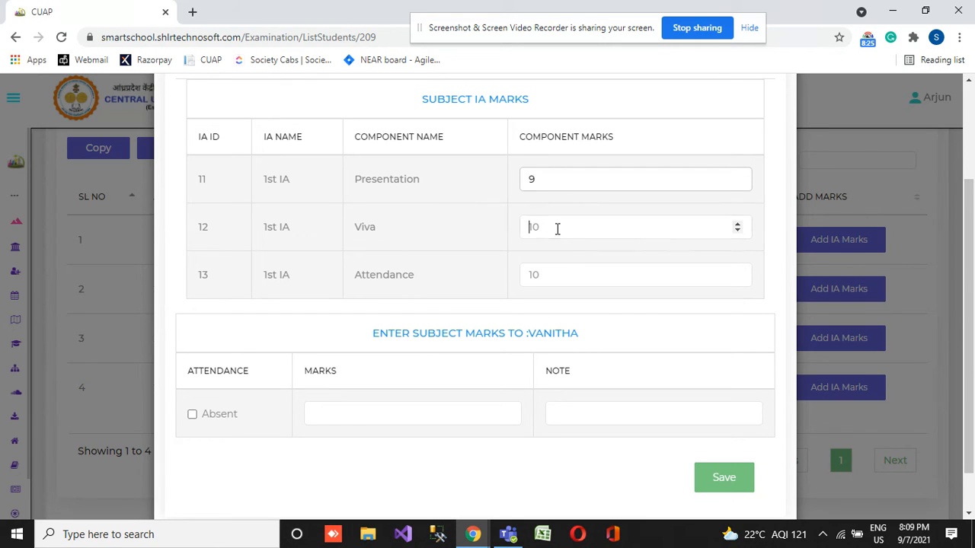
left_click(556, 267)
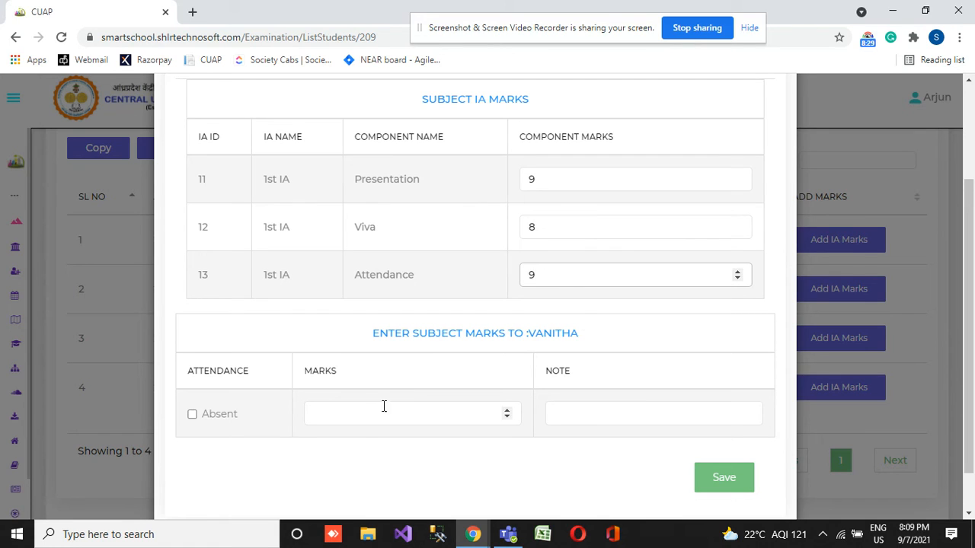
Mark the student as absent for the English subject marks, and clear the Absent option again
left_click(222, 424)
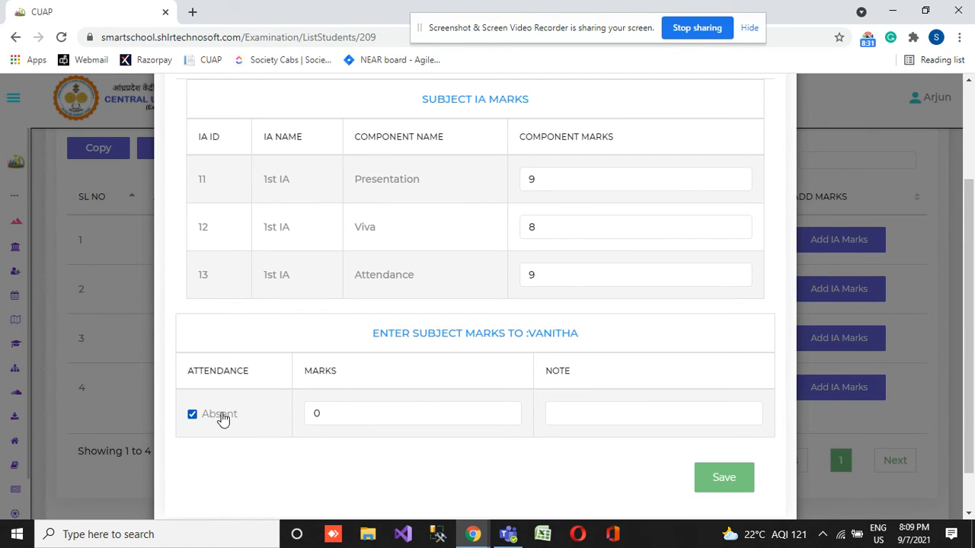
left_click(222, 418)
scroll(297, 364, "down", 1)
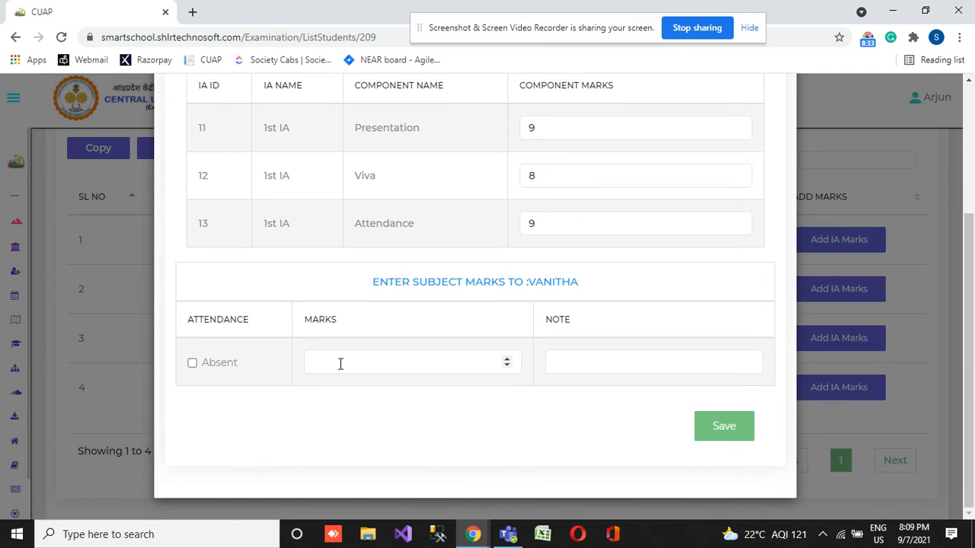
Enter 90 as the student's English subject marks, save them, and return to the students list
left_click(340, 364)
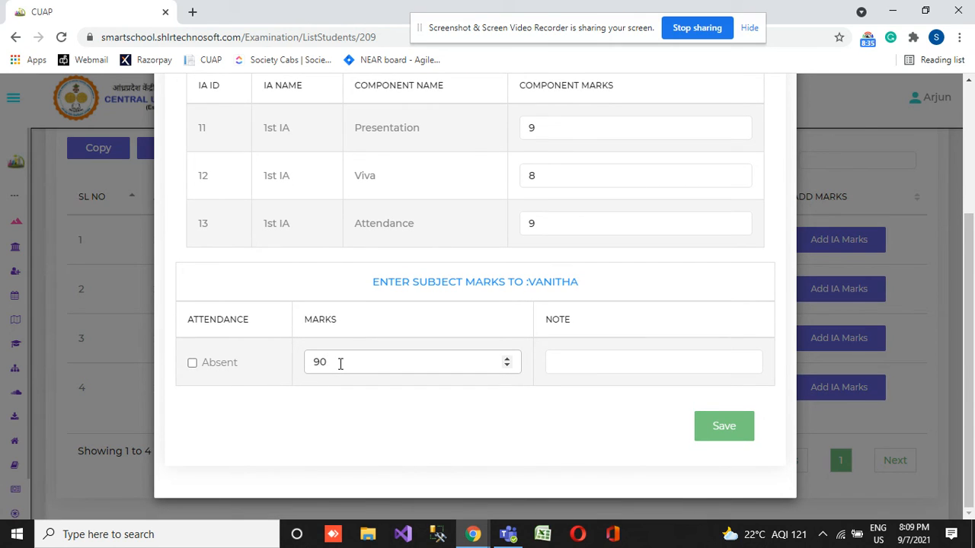
type("90")
left_click(734, 424)
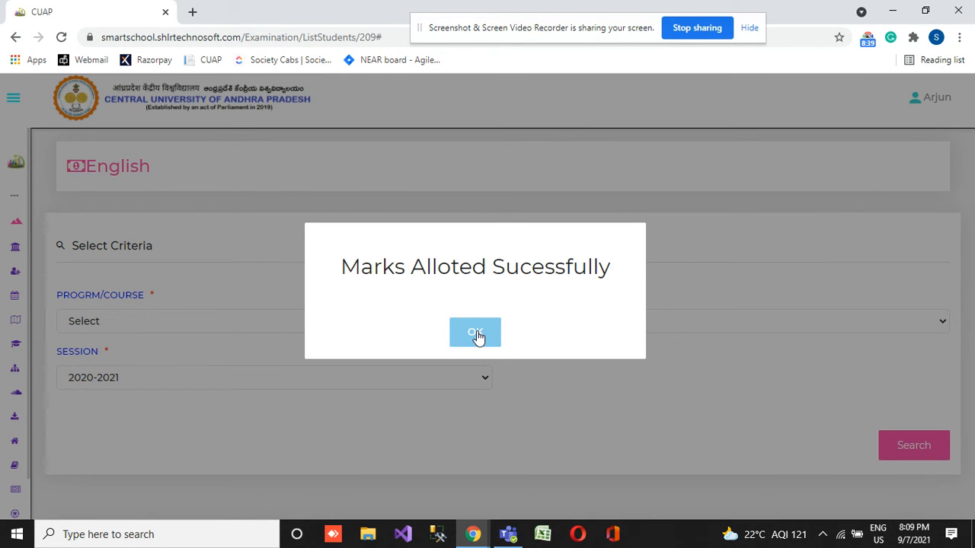
left_click(476, 336)
scroll(335, 263, "down", 6)
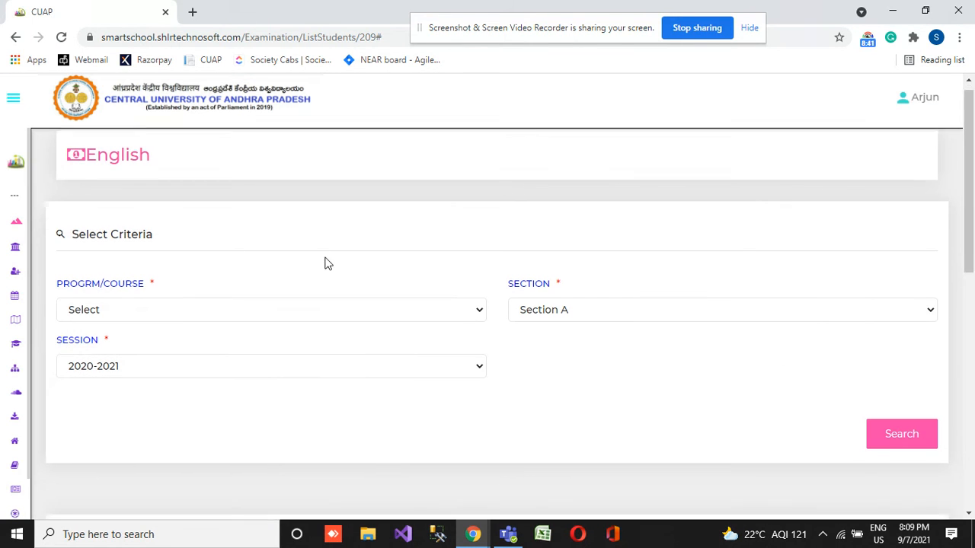
scroll(370, 271, "up", 7)
scroll(496, 355, "down", 7)
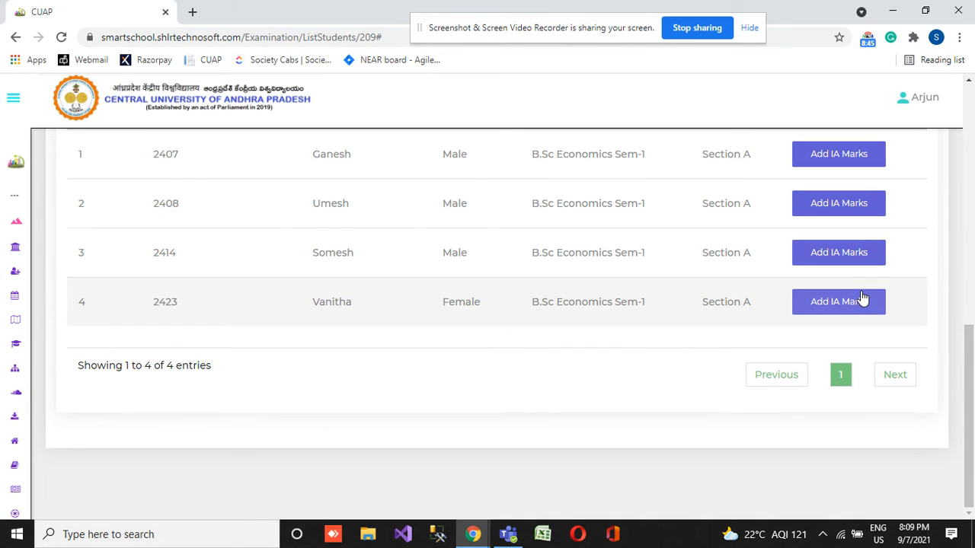
Open the Exam Result page and set the criteria to Teacher's Exam, 1st Exam and session 2020-2021
mouse_move(23, 373)
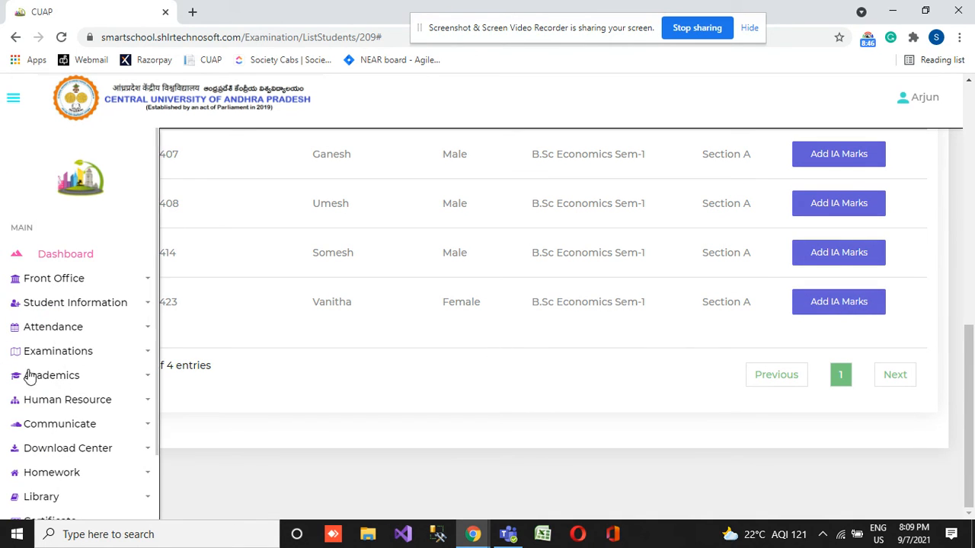
left_click(88, 355)
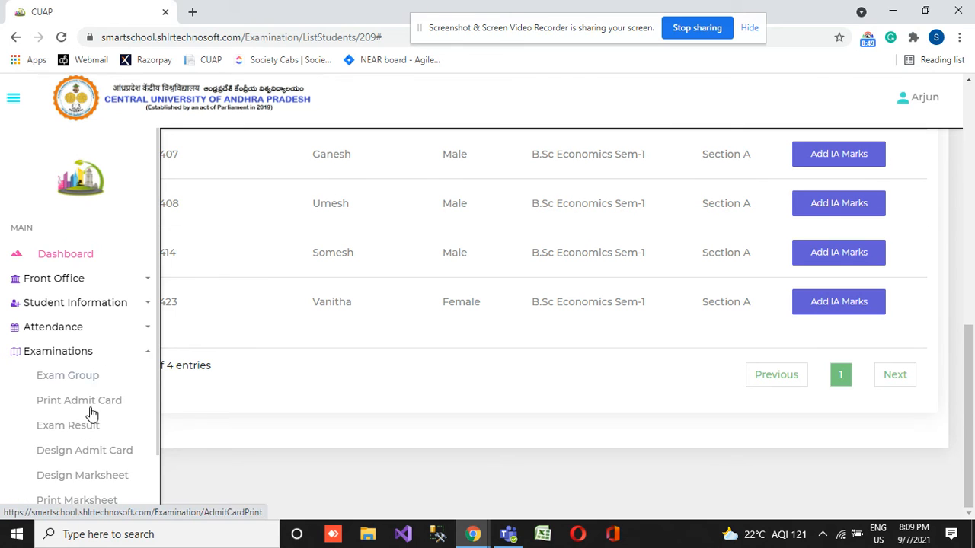
left_click(73, 431)
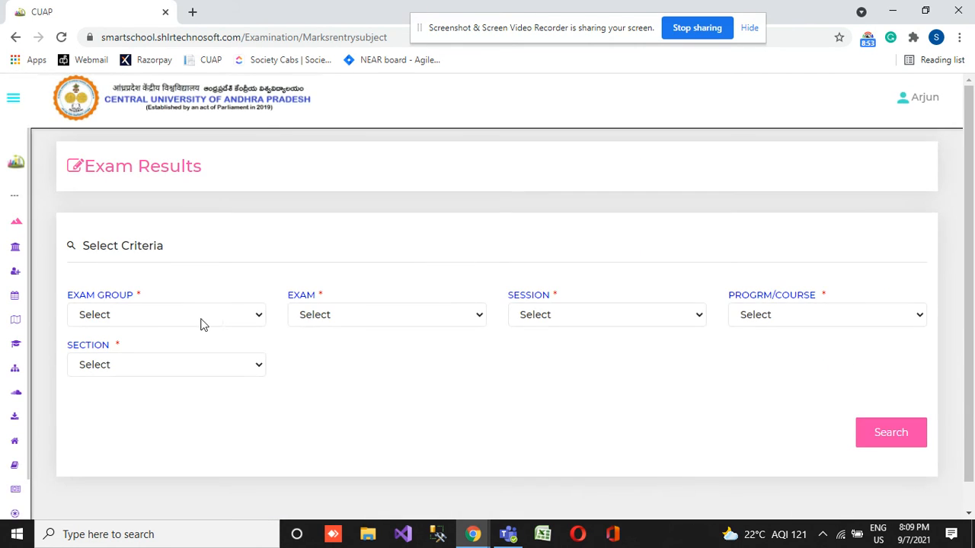
left_click(152, 323)
left_click(143, 300)
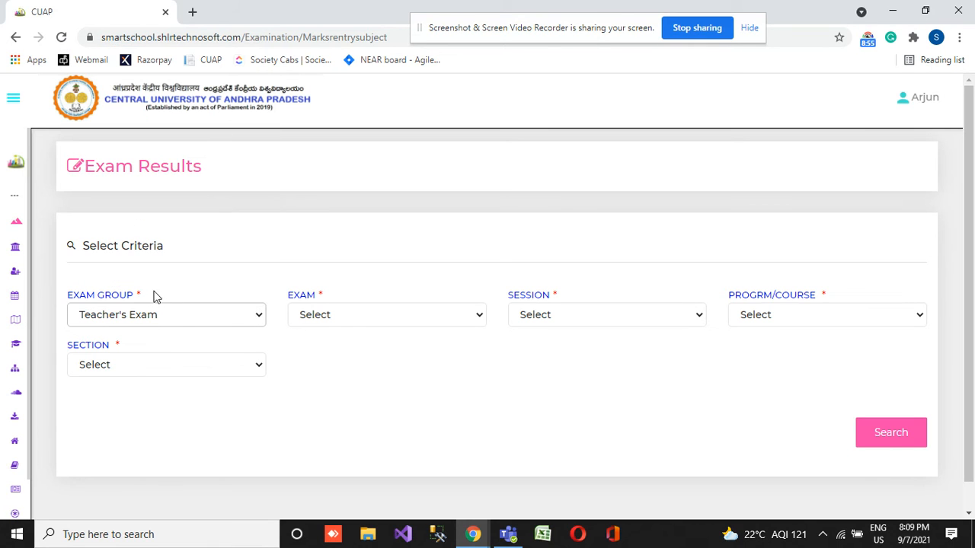
left_click(340, 313)
left_click(387, 344)
left_click(518, 313)
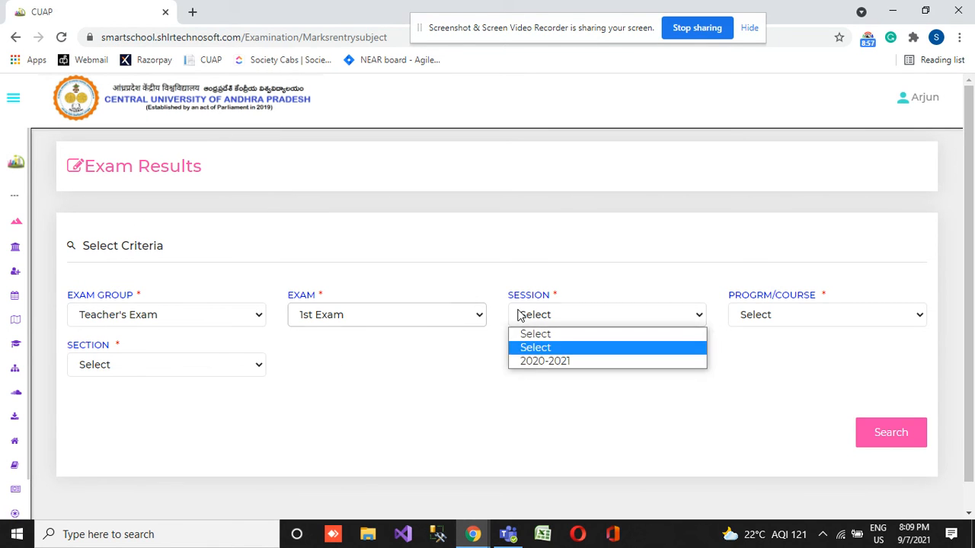
left_click(533, 362)
Set the program to B.Sc Economics Sem-1 and the section to Section A, and search for the exam results
left_click(789, 323)
scroll(822, 107, "down", 1)
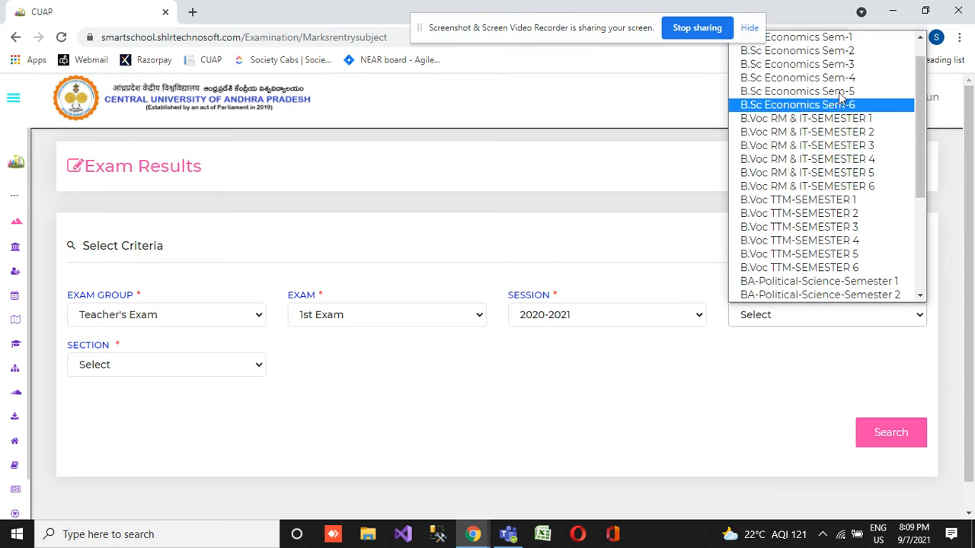
scroll(850, 81, "up", 1)
left_click(796, 64)
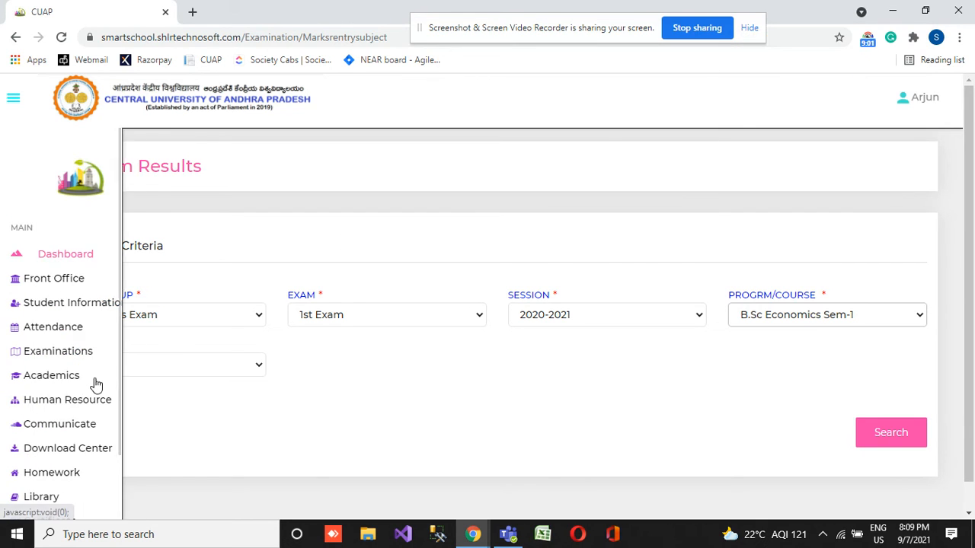
left_click(184, 366)
left_click(152, 397)
scroll(785, 415, "down", 1)
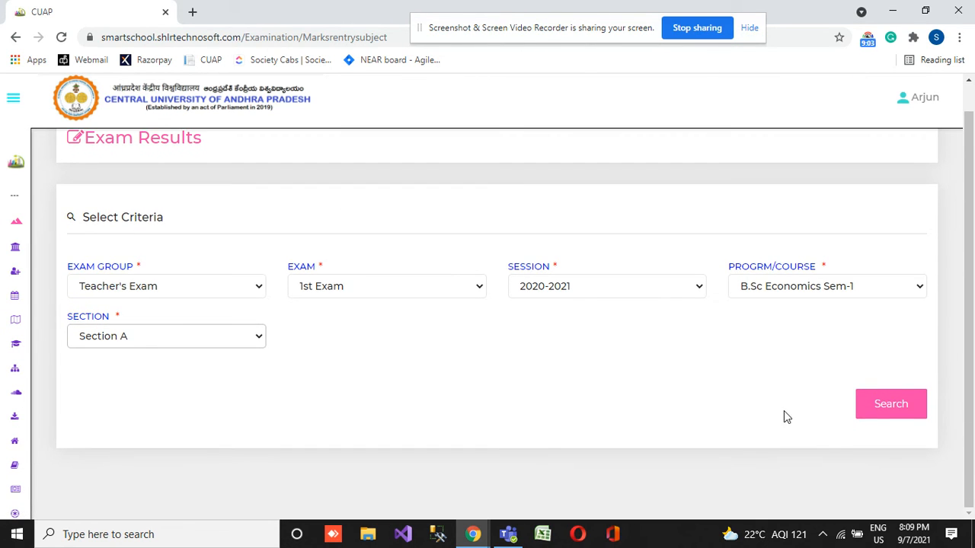
left_click(884, 408)
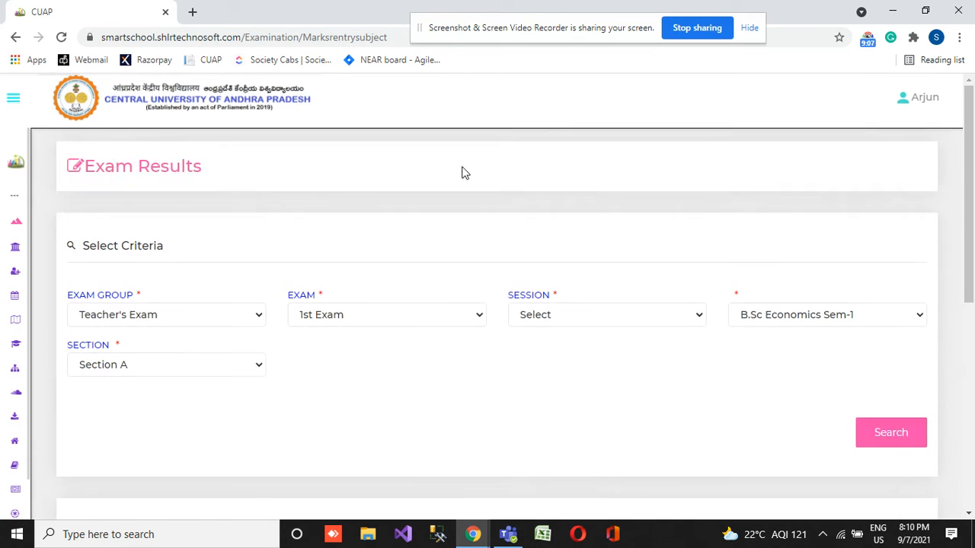
Examine the student's English marks, 1st IA marks and grand total in the exam results
scroll(466, 175, "down", 5)
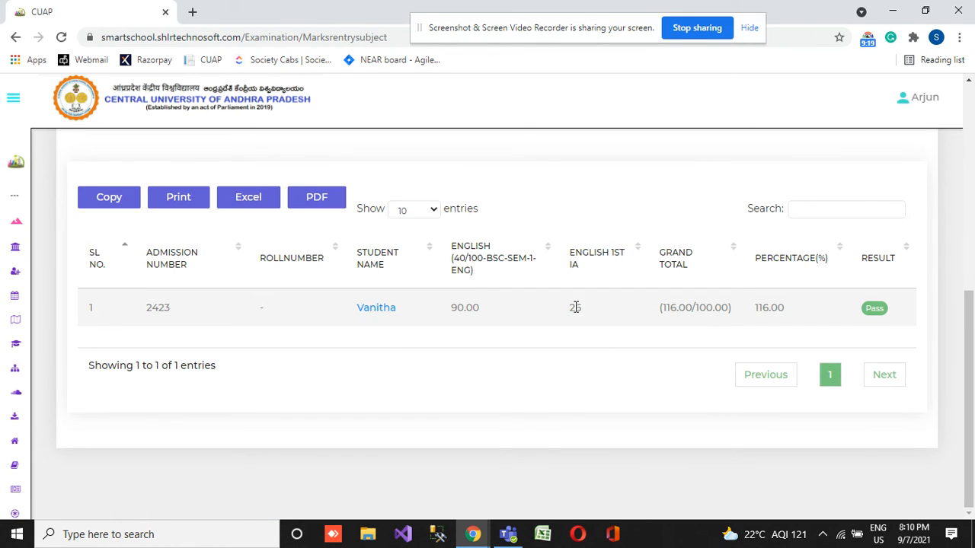
left_click(669, 308)
triple_click(669, 308)
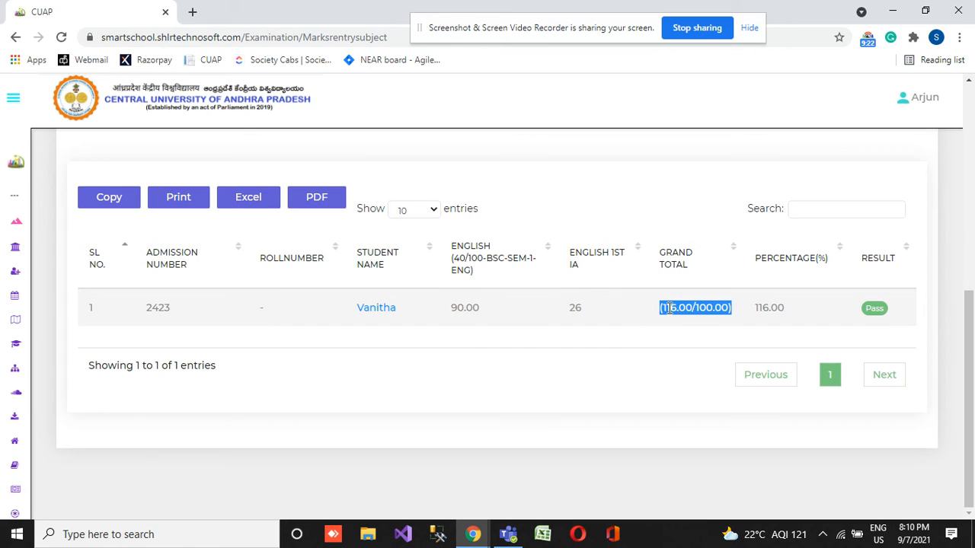
left_click(709, 309)
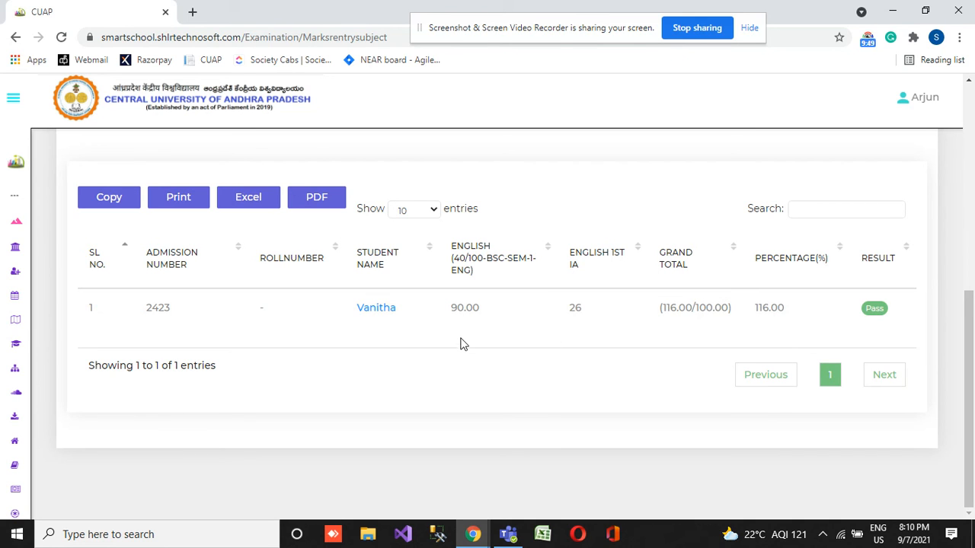
Open the Print Marksheet page and set the criteria to Teacher's Exam, 1st Exam and session 2020-2021
mouse_move(6, 390)
left_click(79, 356)
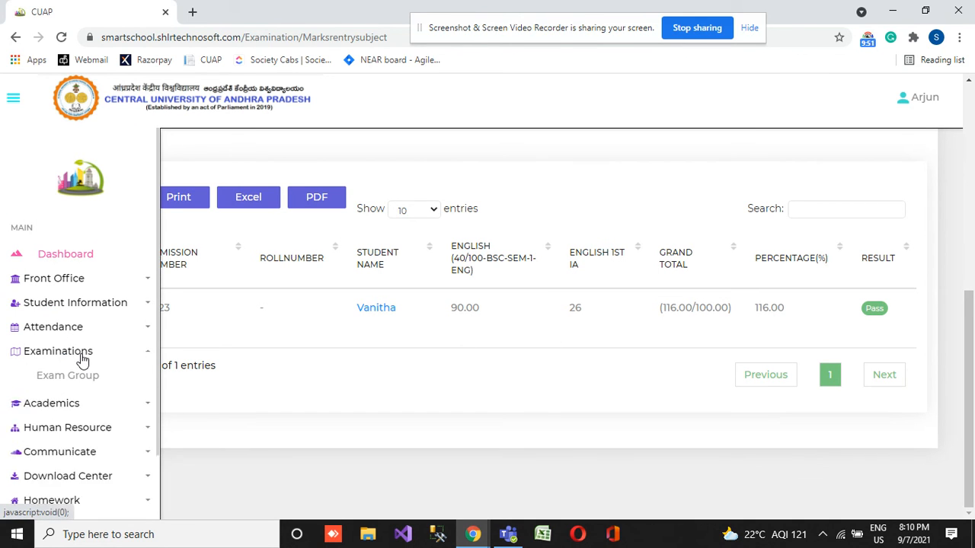
scroll(92, 342, "down", 3)
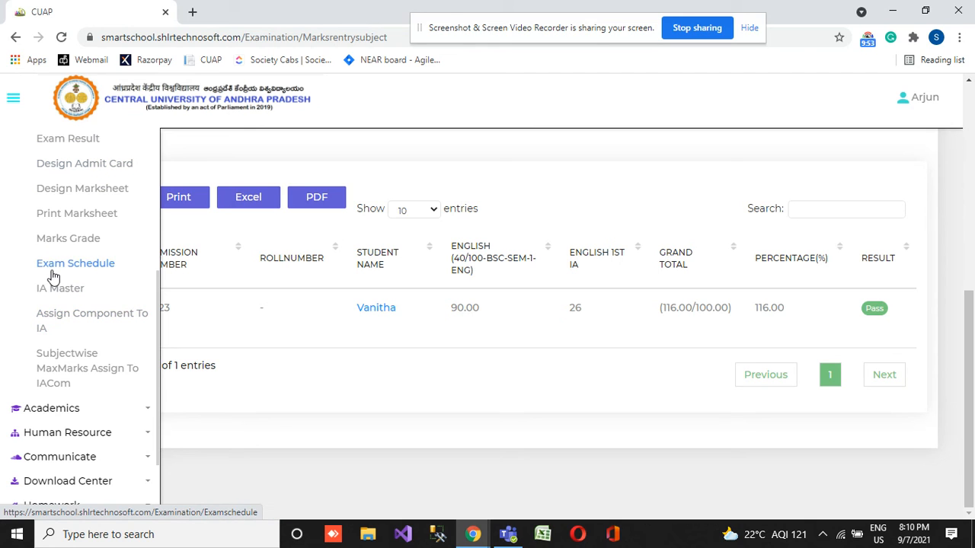
scroll(53, 213, "up", 1)
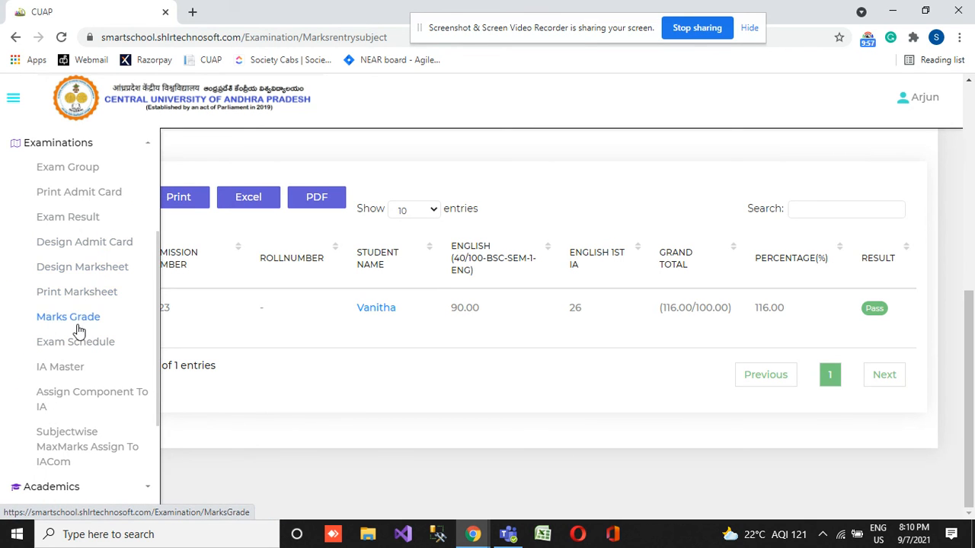
left_click(93, 300)
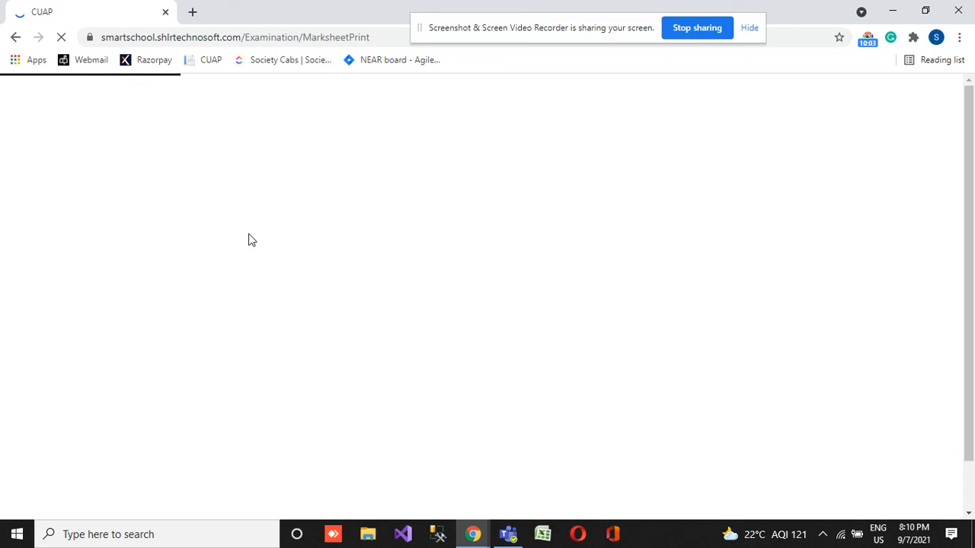
scroll(293, 220, "down", 1)
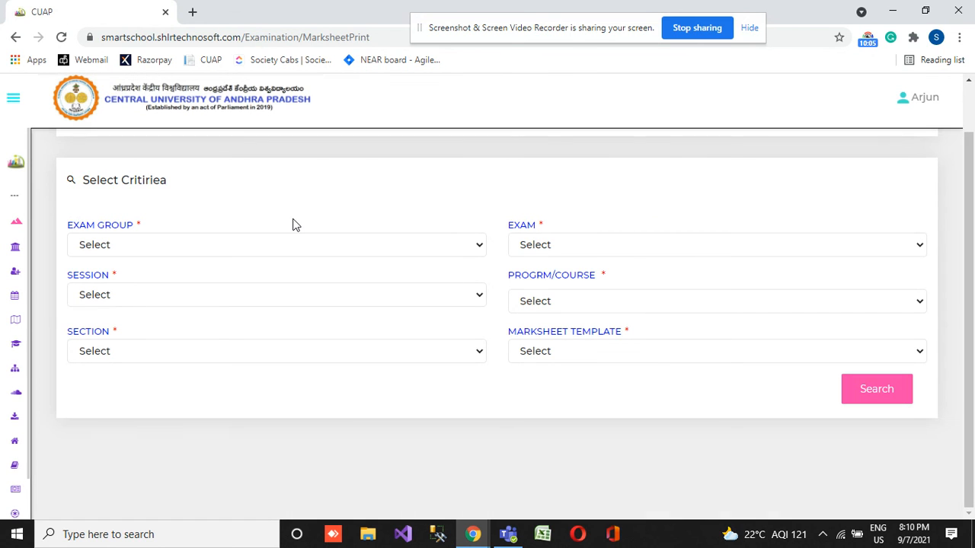
left_click(196, 252)
left_click(182, 508)
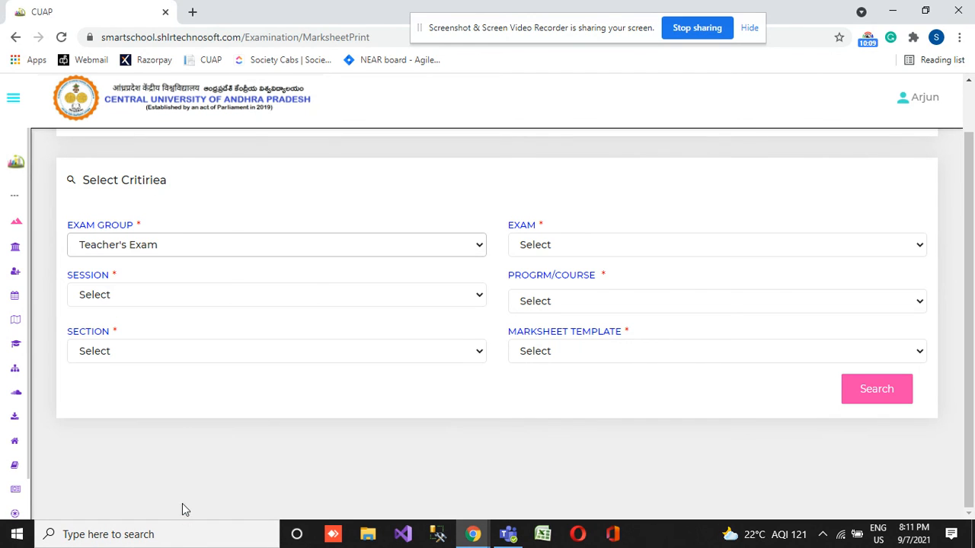
left_click(577, 243)
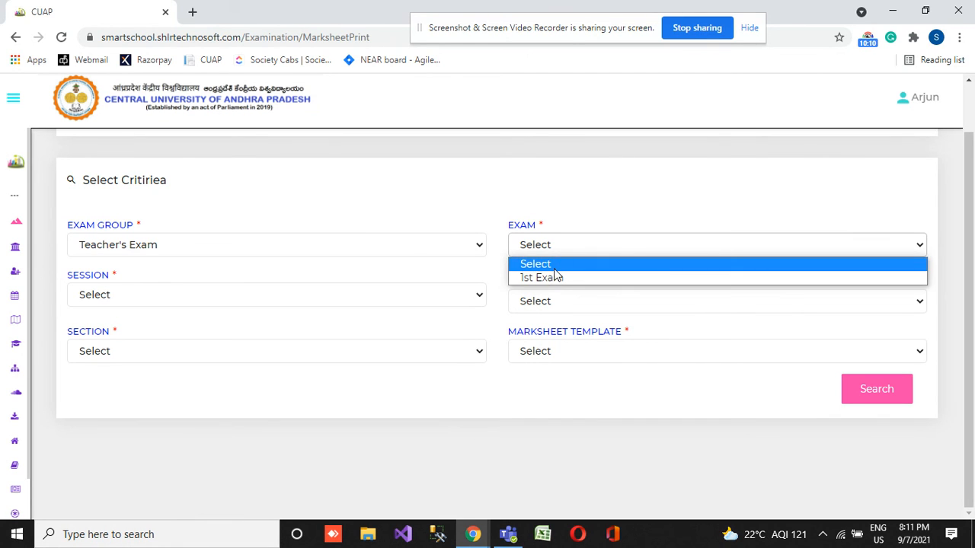
left_click(139, 294)
Choose B.Sc Economics Sem-1, Section A and the Marks Card template, search, and check the marksheet students list
left_click(583, 301)
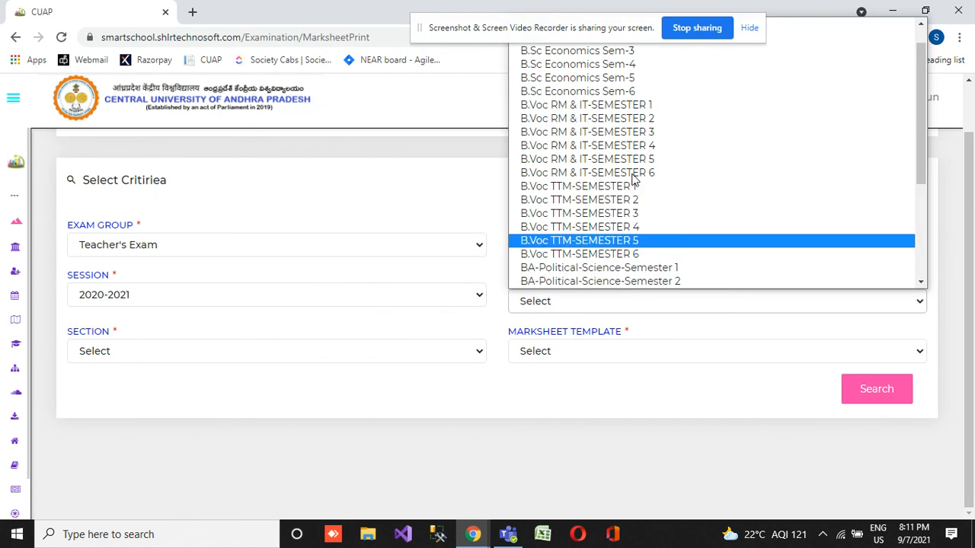
scroll(662, 53, "up", 1)
left_click(659, 48)
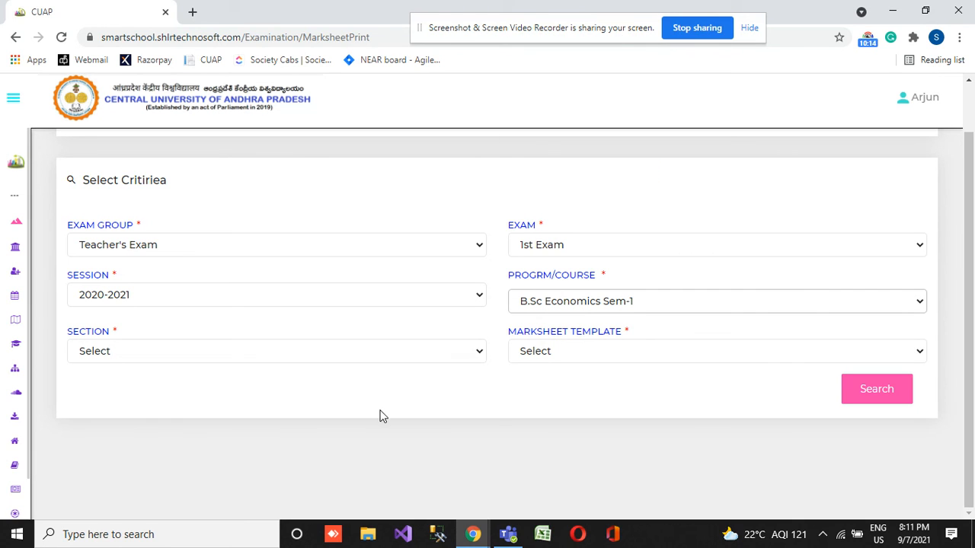
left_click(242, 356)
left_click(209, 381)
left_click(635, 349)
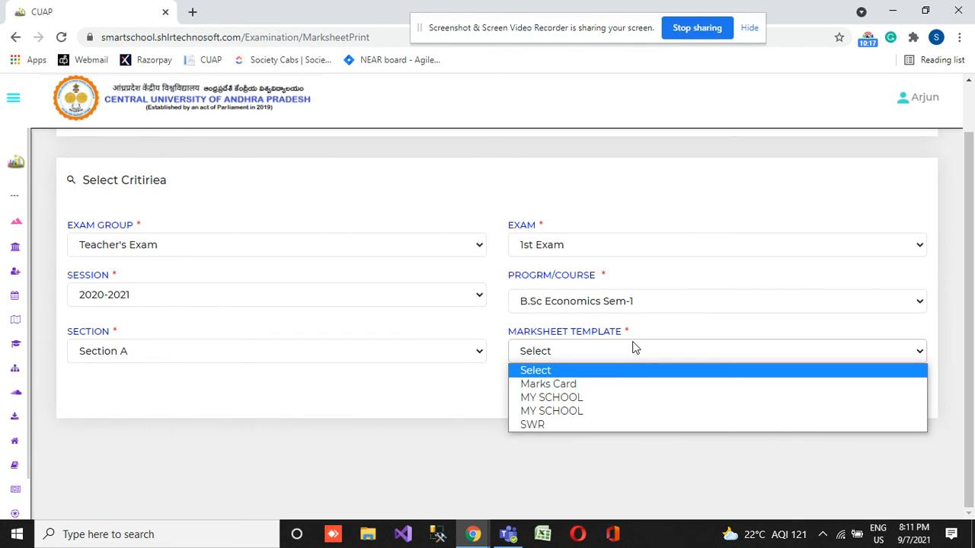
left_click(592, 384)
left_click(882, 387)
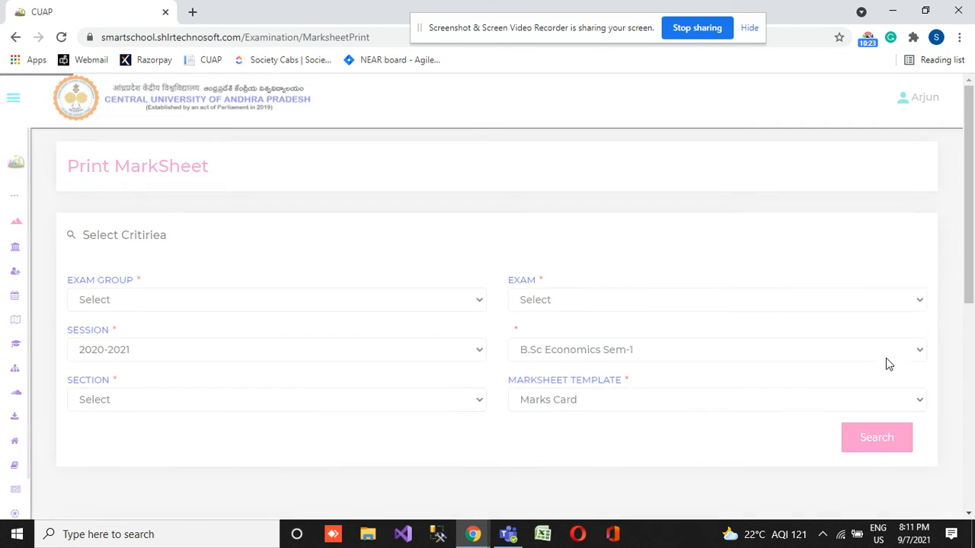
scroll(427, 381, "down", 5)
scroll(491, 308, "up", 4)
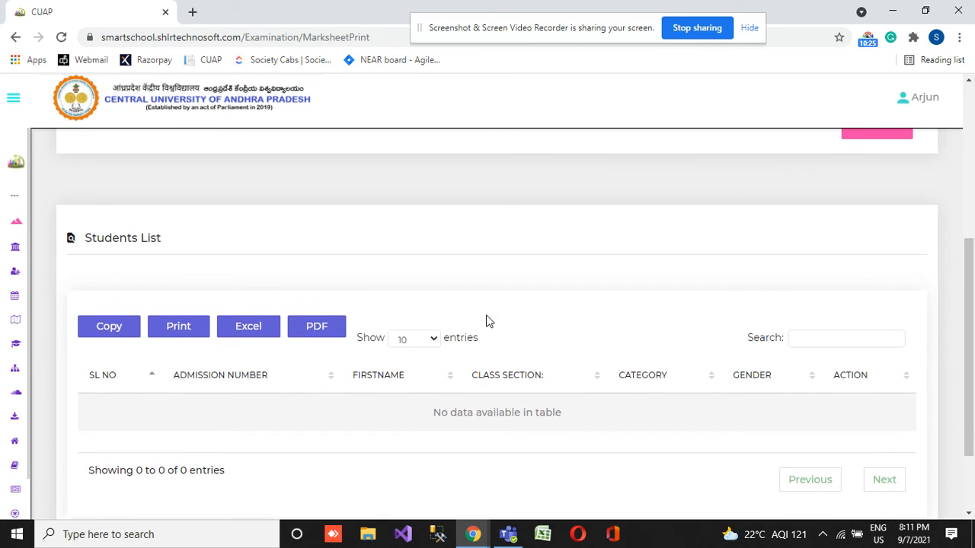
scroll(491, 311, "down", 4)
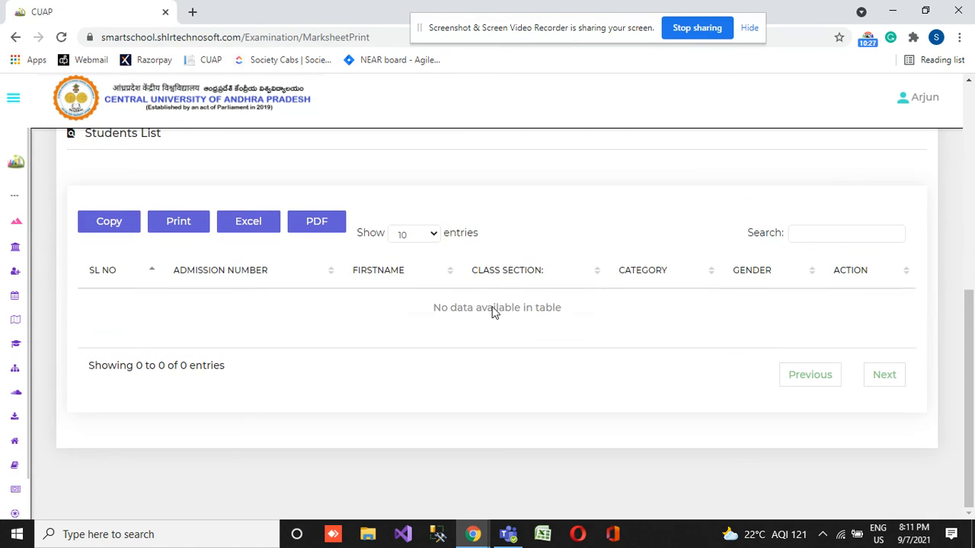
Reopen the Print Marksheet page from the Examinations section to view its blank search criteria
mouse_move(102, 383)
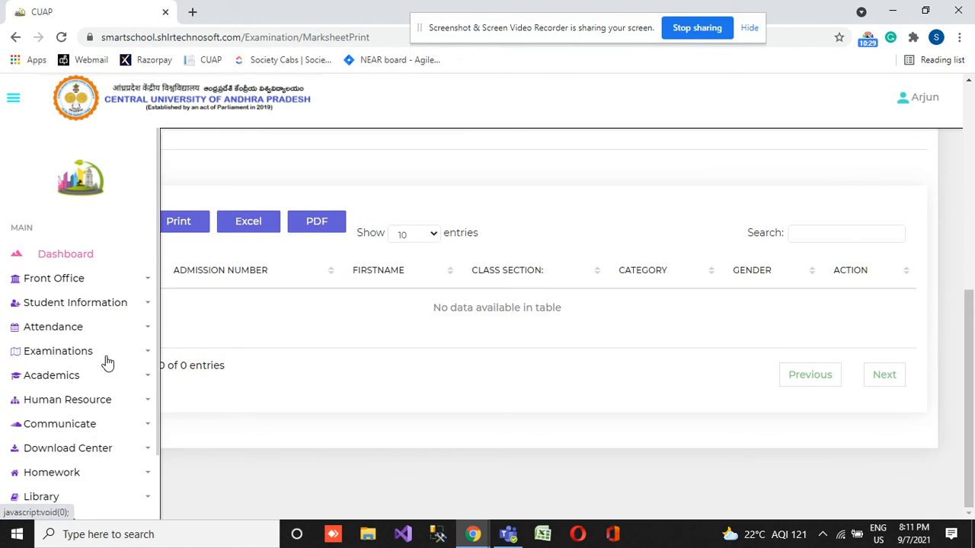
left_click(113, 352)
scroll(117, 351, "down", 5)
scroll(91, 301, "up", 5)
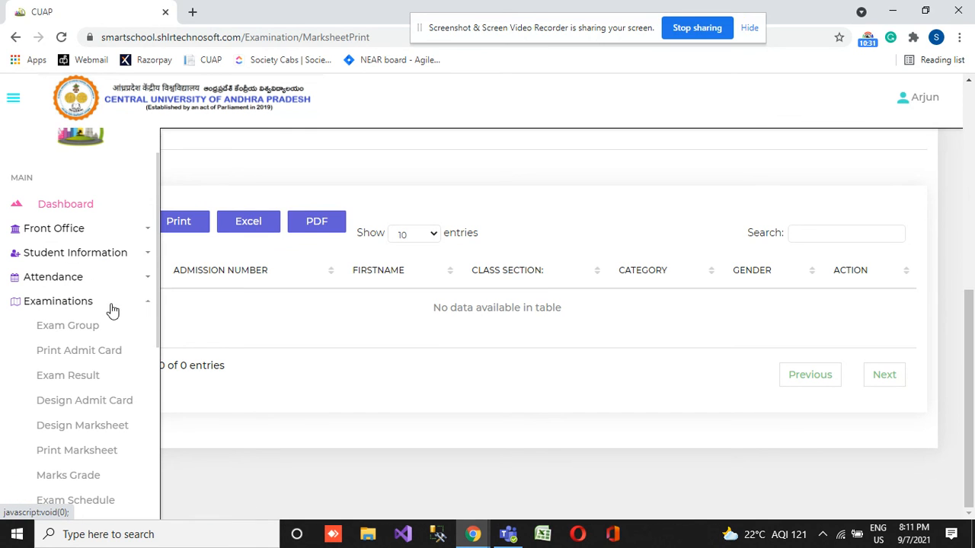
scroll(91, 411, "down", 2)
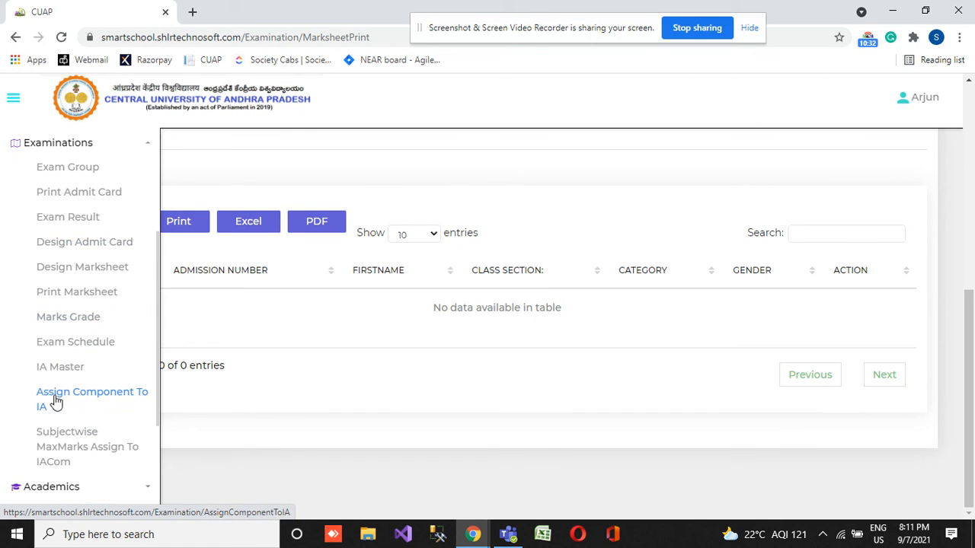
left_click(74, 292)
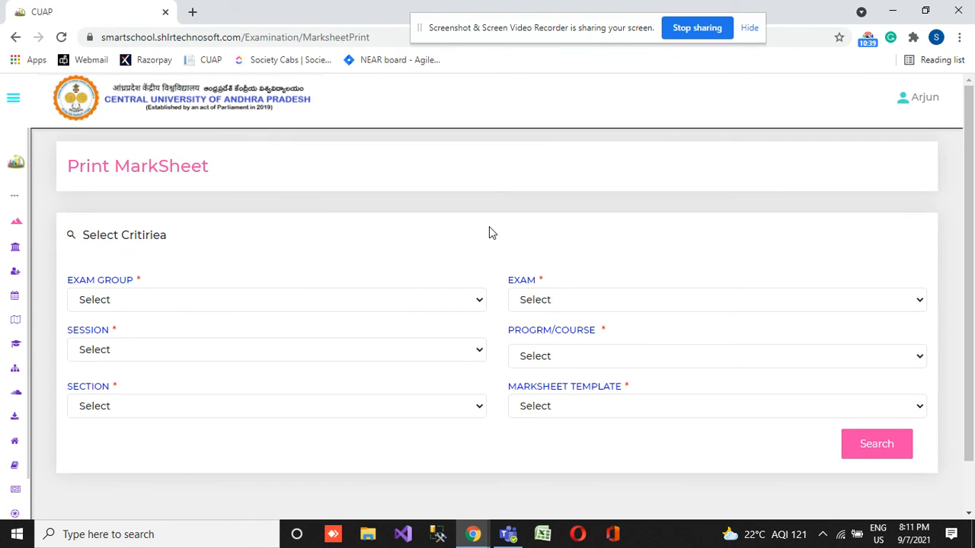
scroll(490, 230, "down", 1)
mouse_move(82, 371)
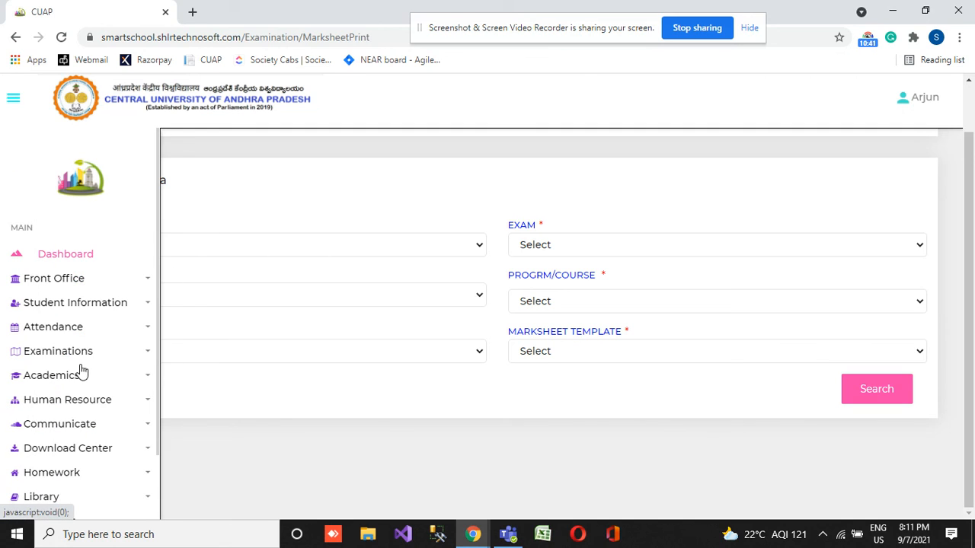
left_click(103, 352)
scroll(68, 297, "down", 3)
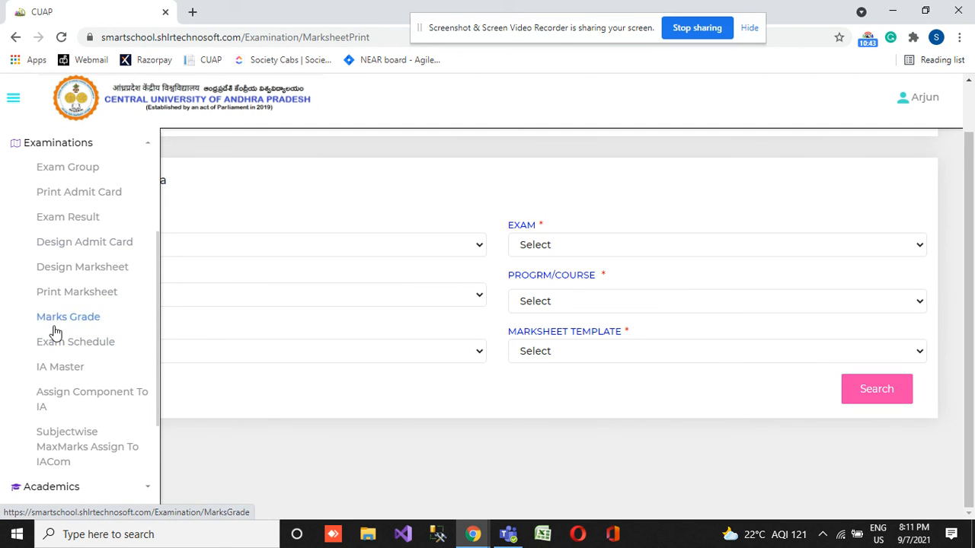
left_click(84, 292)
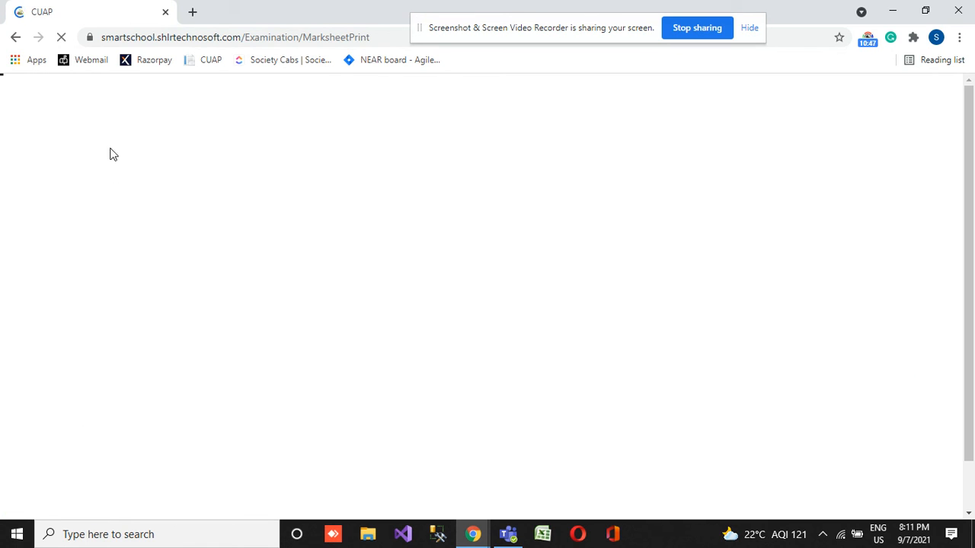
Open the Marks Grade page from the Examinations section
mouse_move(78, 316)
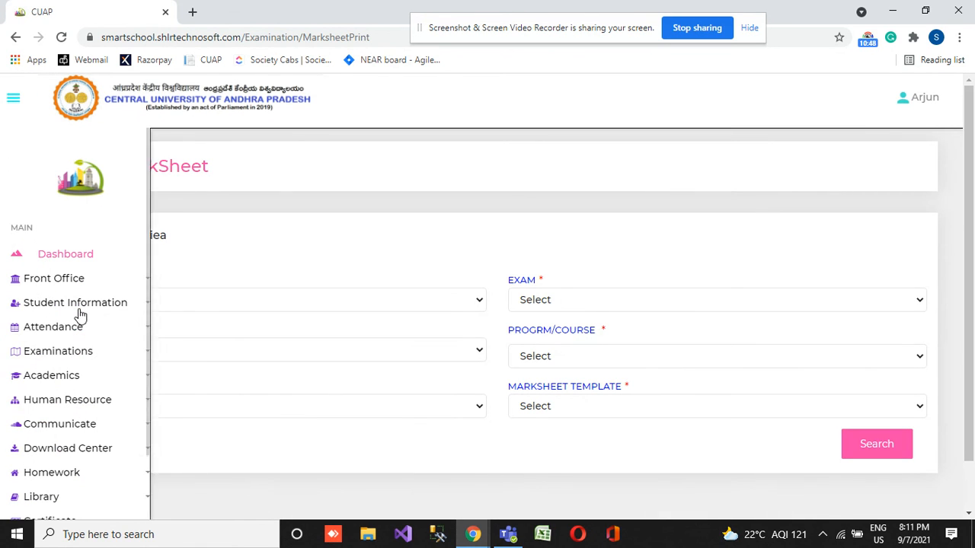
left_click(93, 355)
scroll(109, 332, "up", 2)
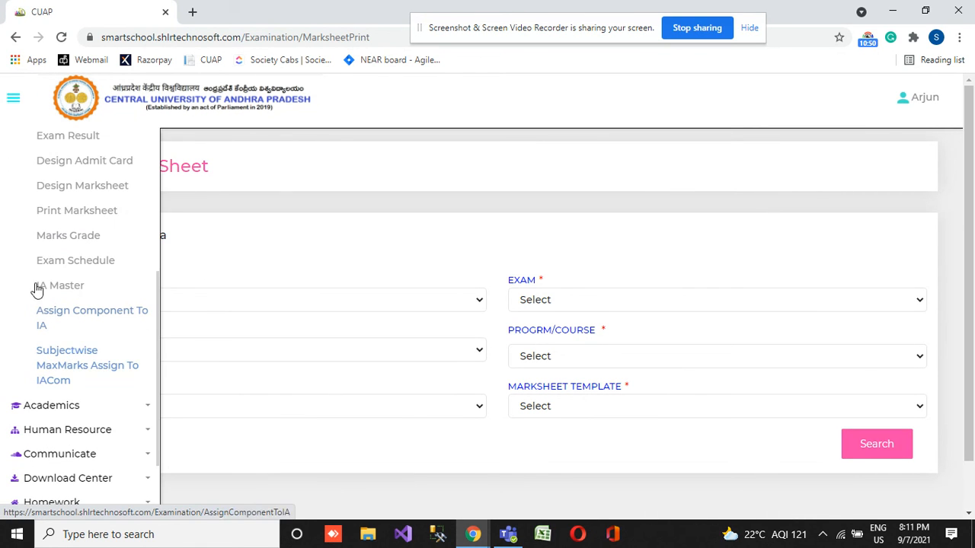
left_click(67, 243)
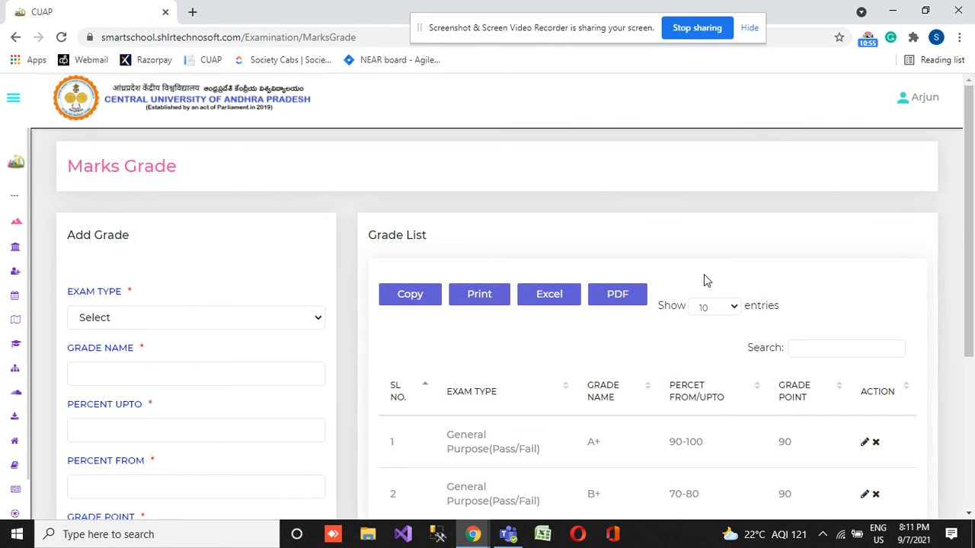
Examine the grade names and their percentage ranges for the General Purpose (Pass/Fail) exam type in the Grade List
scroll(703, 279, "down", 3)
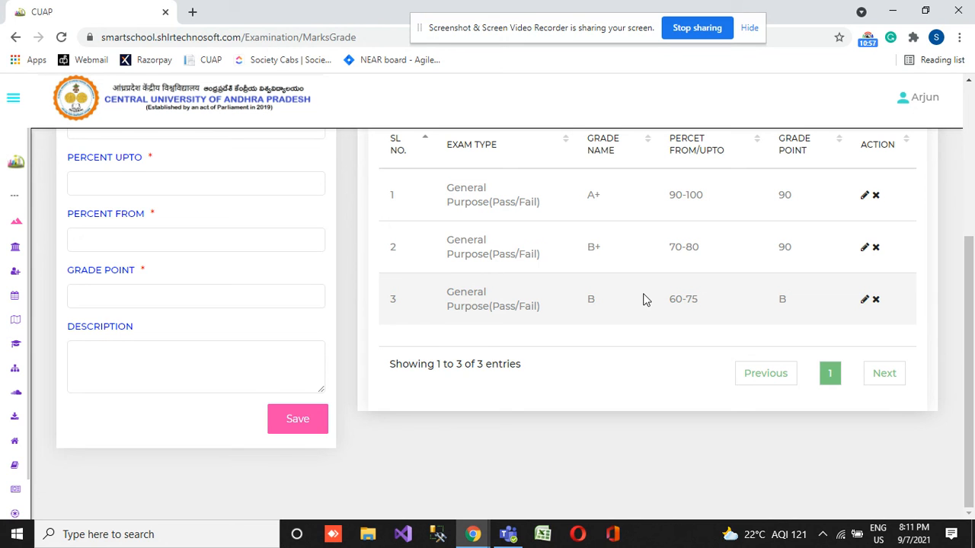
scroll(609, 300, "up", 2)
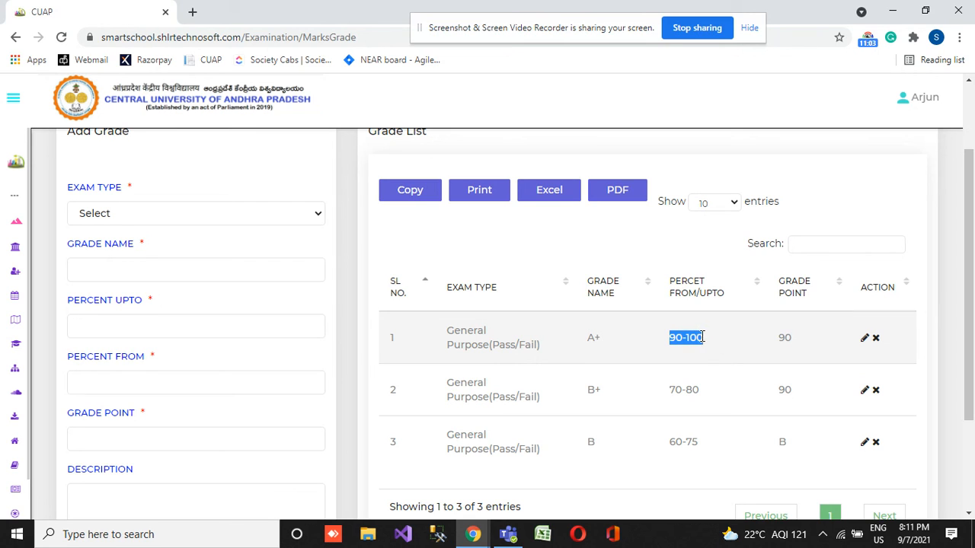
left_click_drag(587, 387, 591, 389)
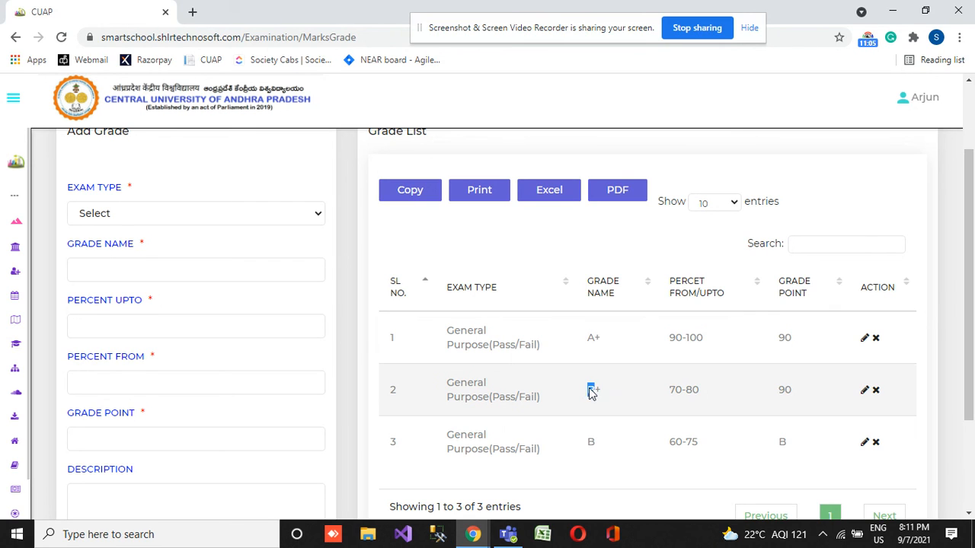
left_click_drag(670, 390, 721, 395)
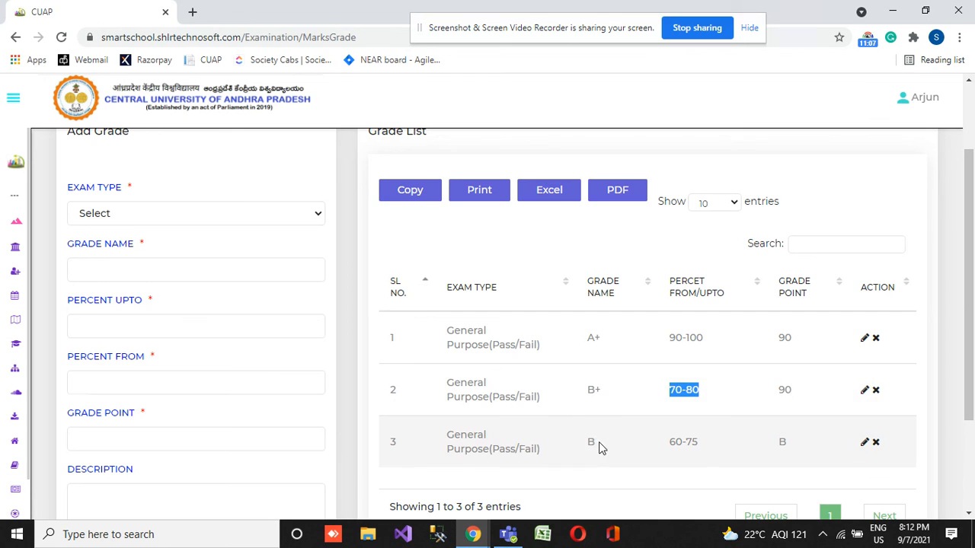
left_click(684, 458)
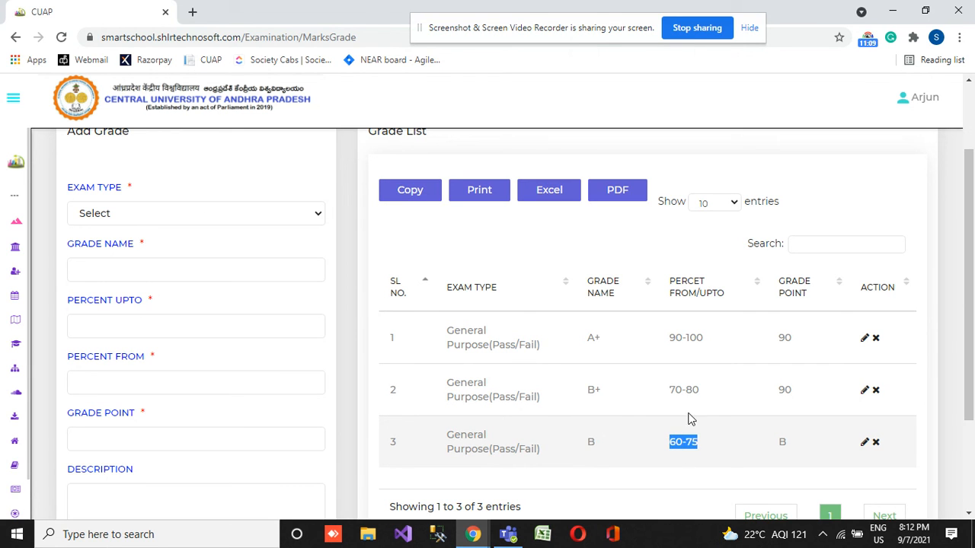
scroll(584, 220, "up", 2)
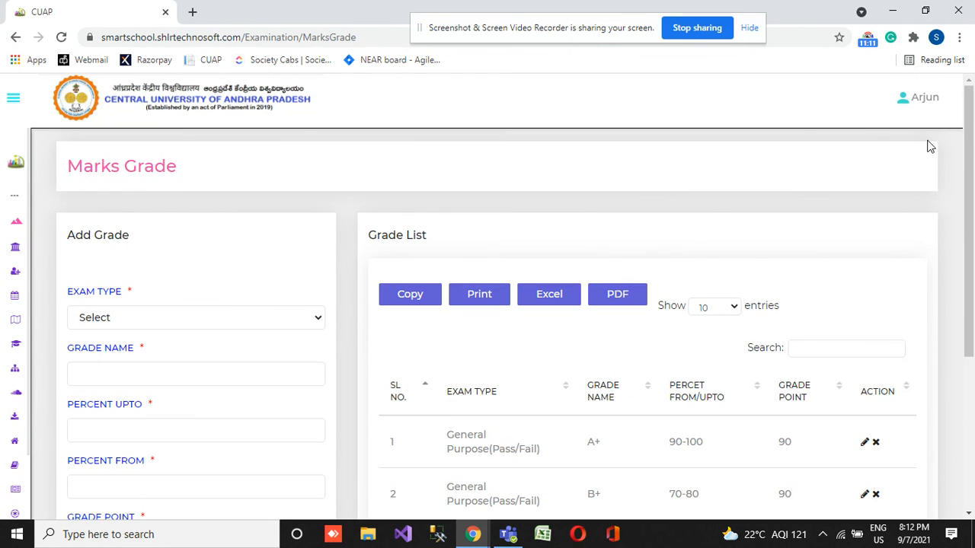
left_click(866, 42)
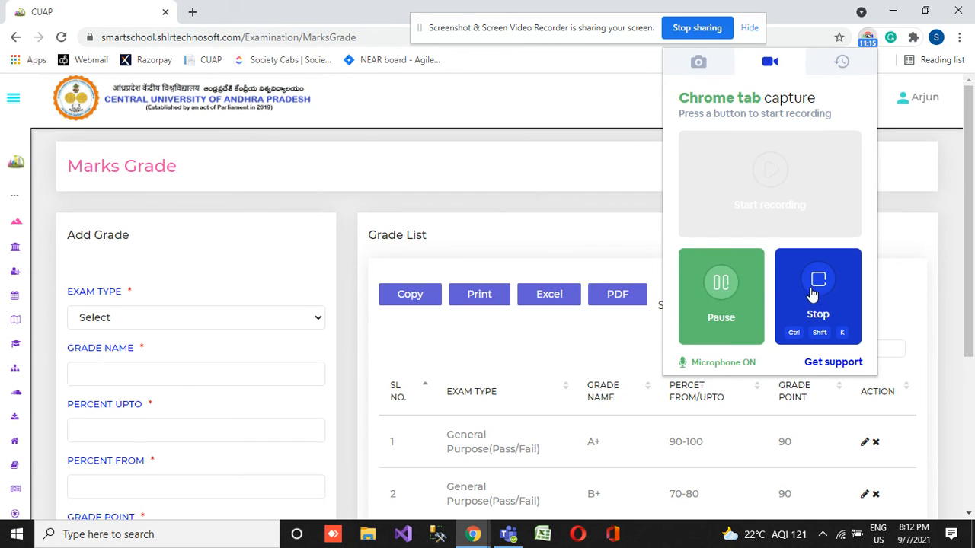